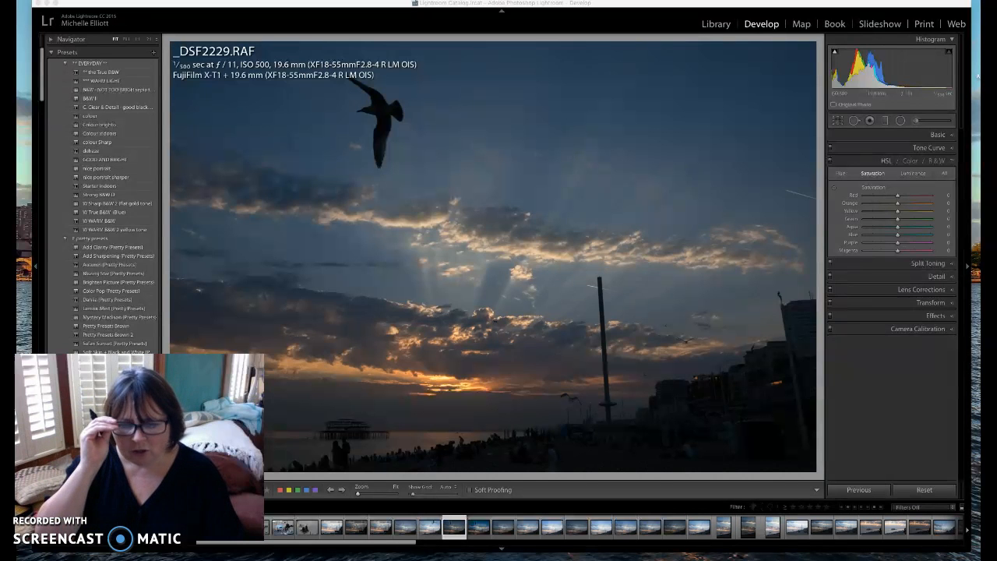
Compare the brighter Copy 1 with the original _DSF2229.RAF, end on the original, and hide the filmstrip
{"action": "left_click", "coordinate": [481, 529]}
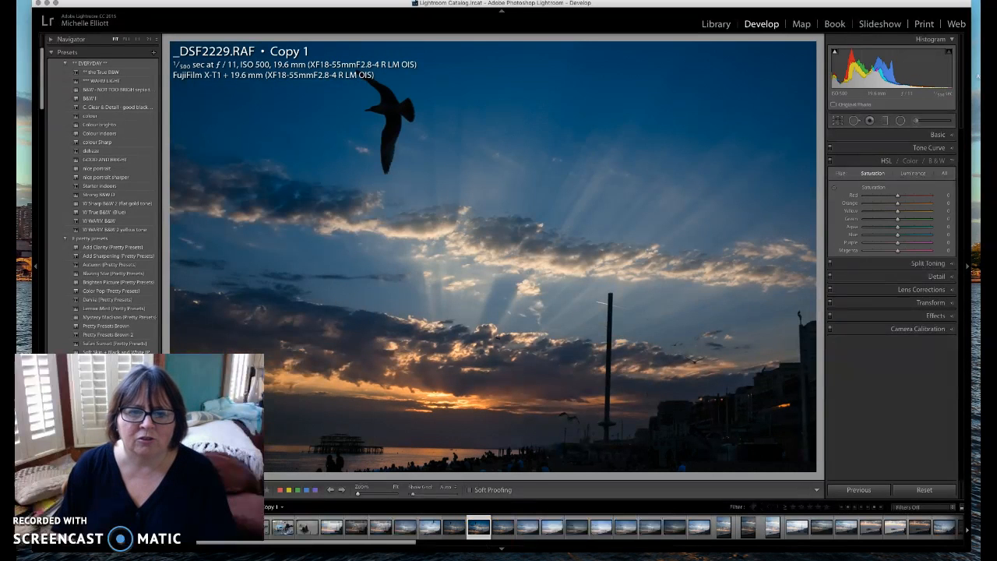
{"action": "left_click", "coordinate": [459, 533]}
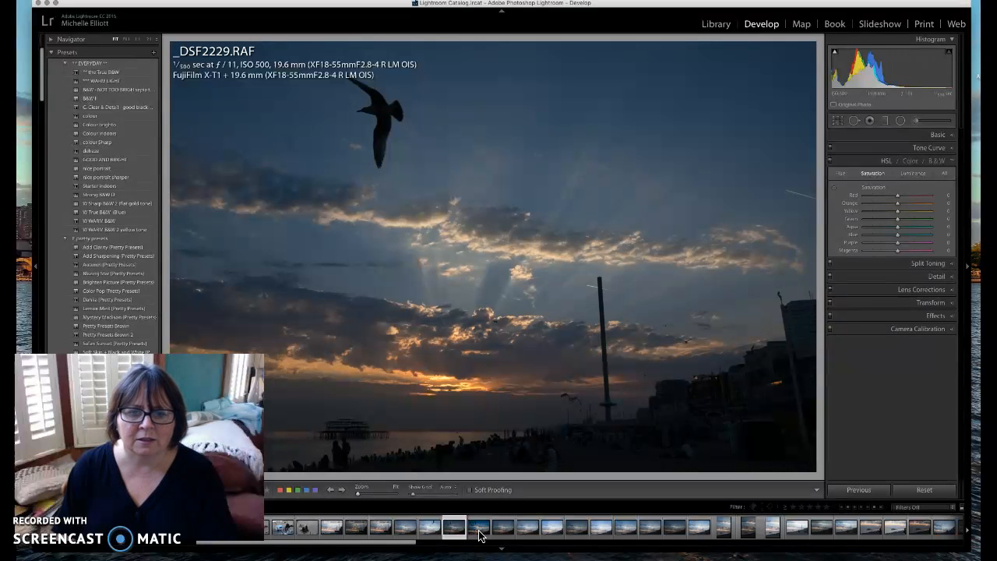
{"action": "left_click", "coordinate": [480, 529]}
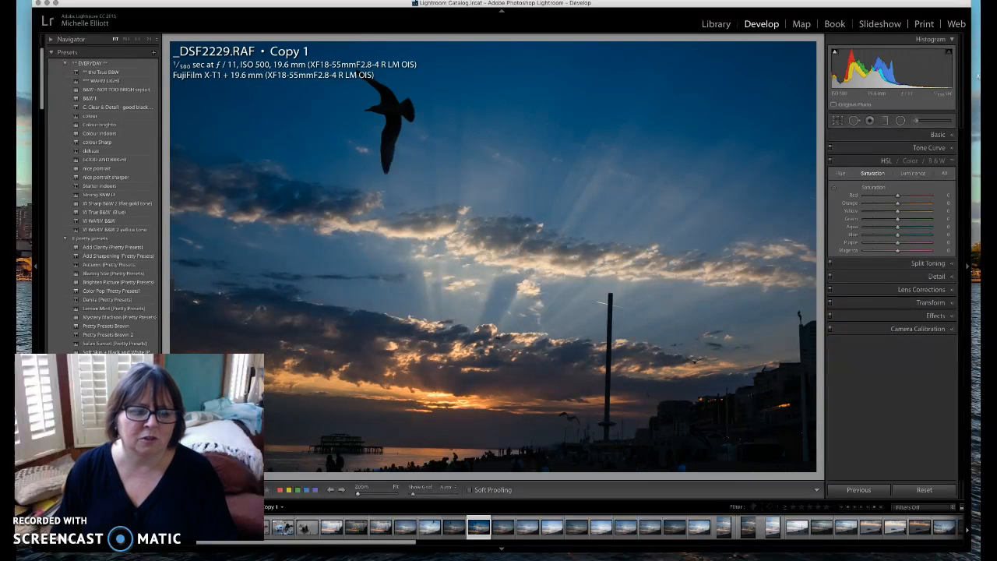
{"action": "left_click", "coordinate": [455, 531]}
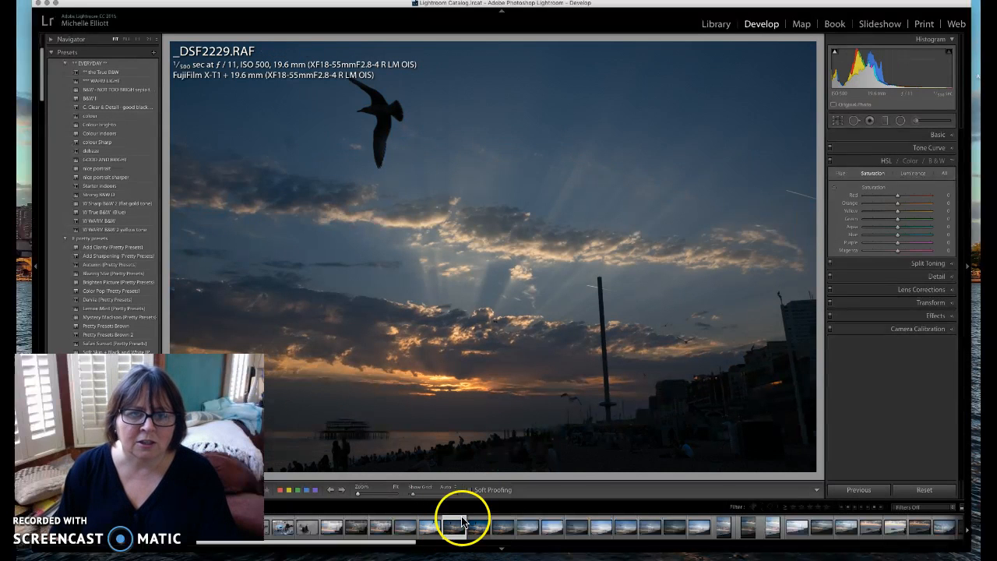
{"action": "left_click_drag", "start_coordinate": [509, 498], "coordinate": [501, 556]}
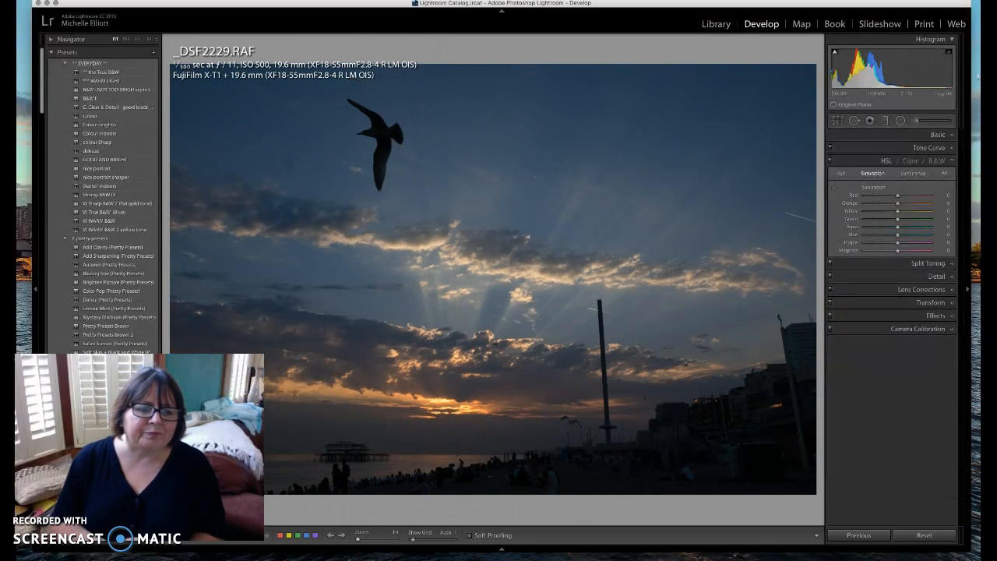
Show the Navigator, zoom to 1:1 on the clouds and back to Fit, and collapse HSL
{"action": "left_click", "coordinate": [51, 39]}
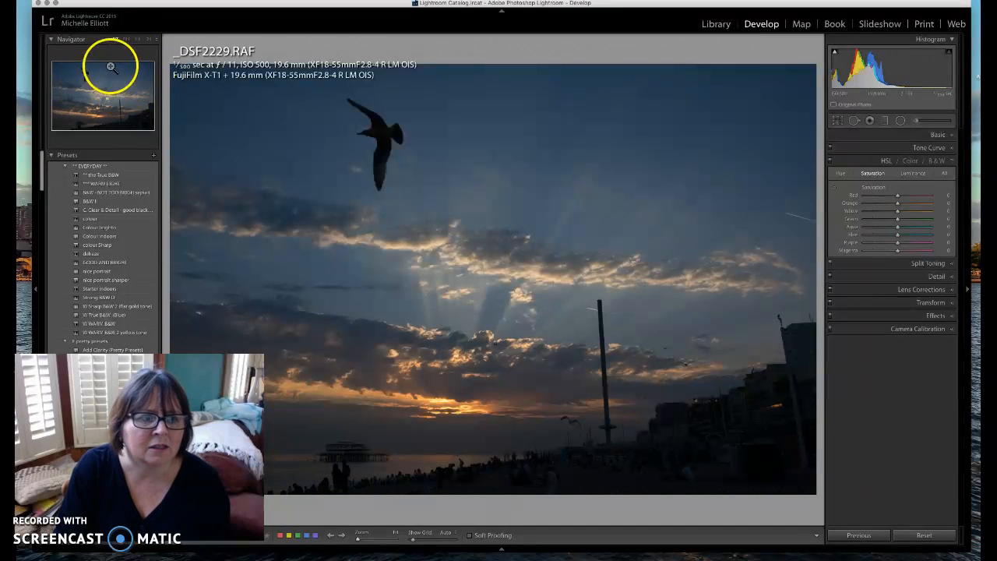
{"action": "left_click", "coordinate": [141, 43]}
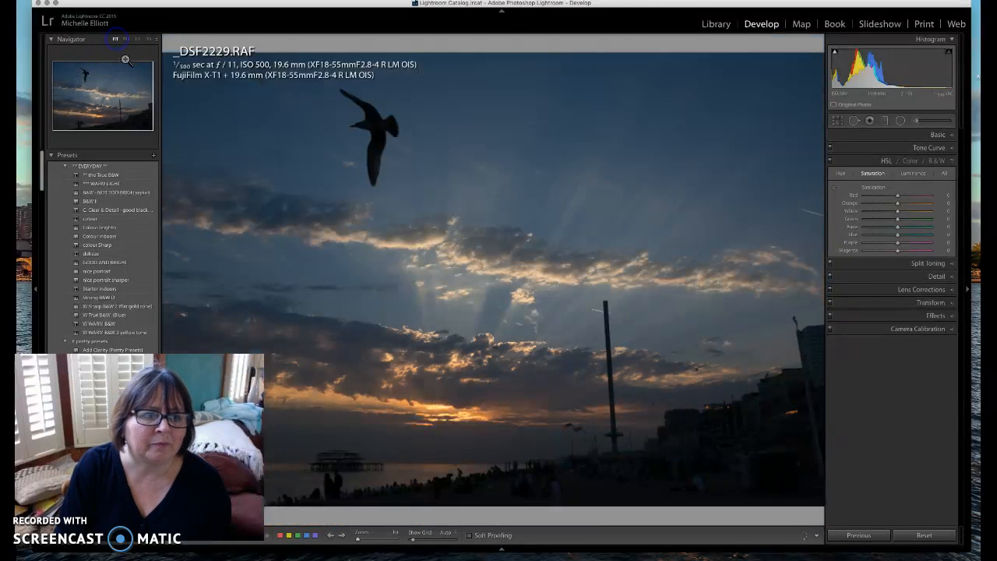
{"action": "left_click", "coordinate": [116, 40]}
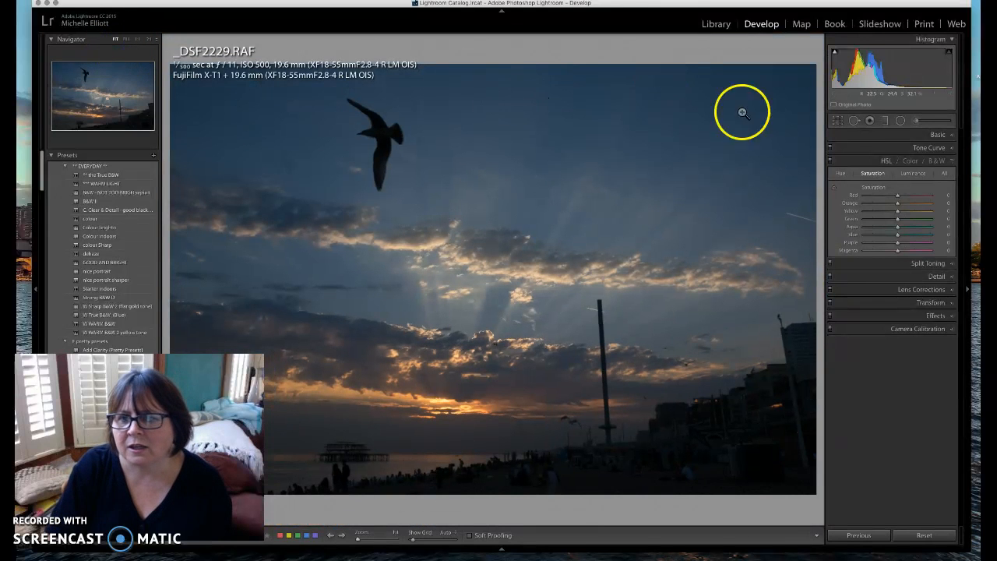
{"action": "left_click", "coordinate": [954, 161]}
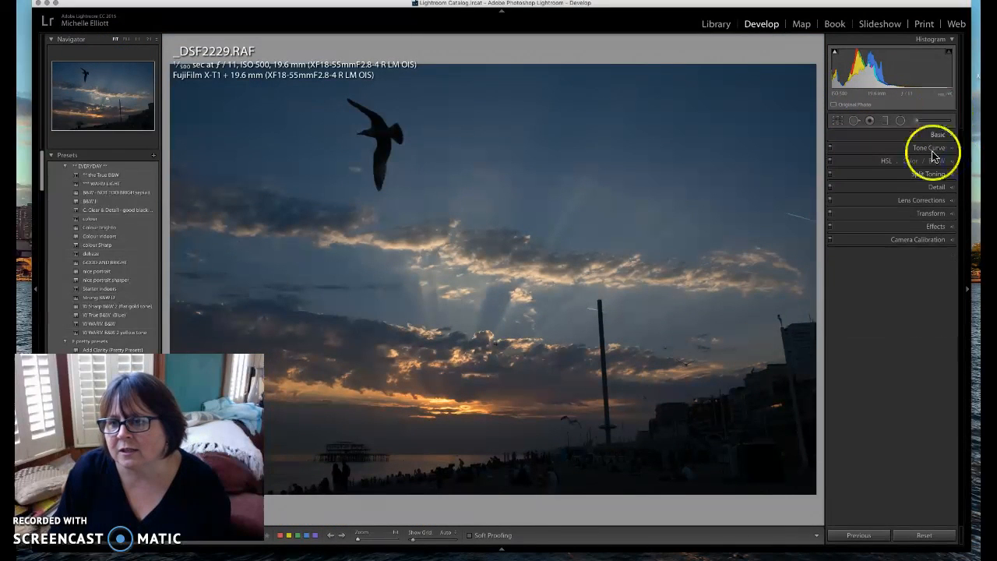
Hide the Basic panel from the panel list and toggle Solo Mode
{"action": "right_click", "coordinate": [901, 217]}
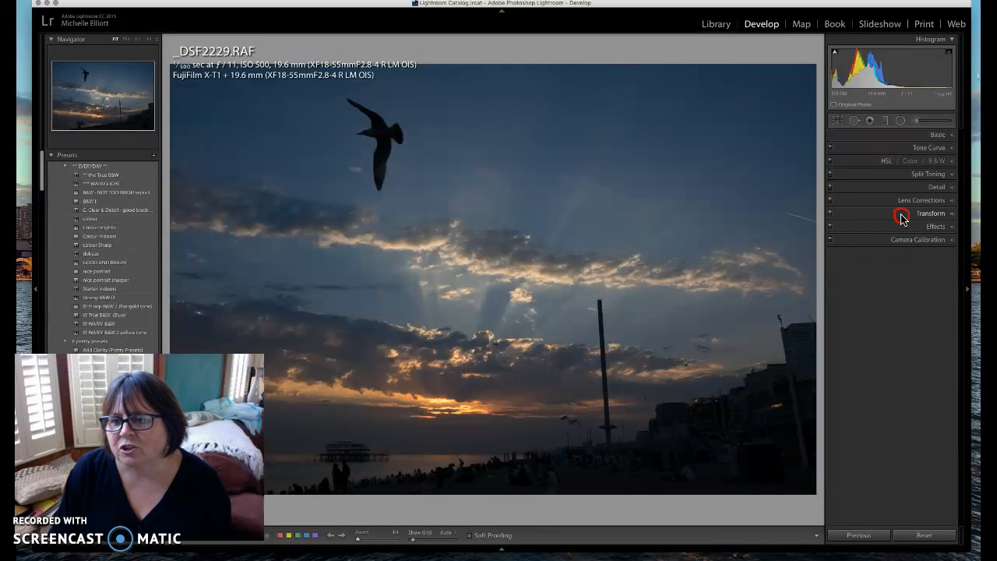
{"action": "left_click", "coordinate": [908, 222]}
{"action": "right_click", "coordinate": [906, 223]}
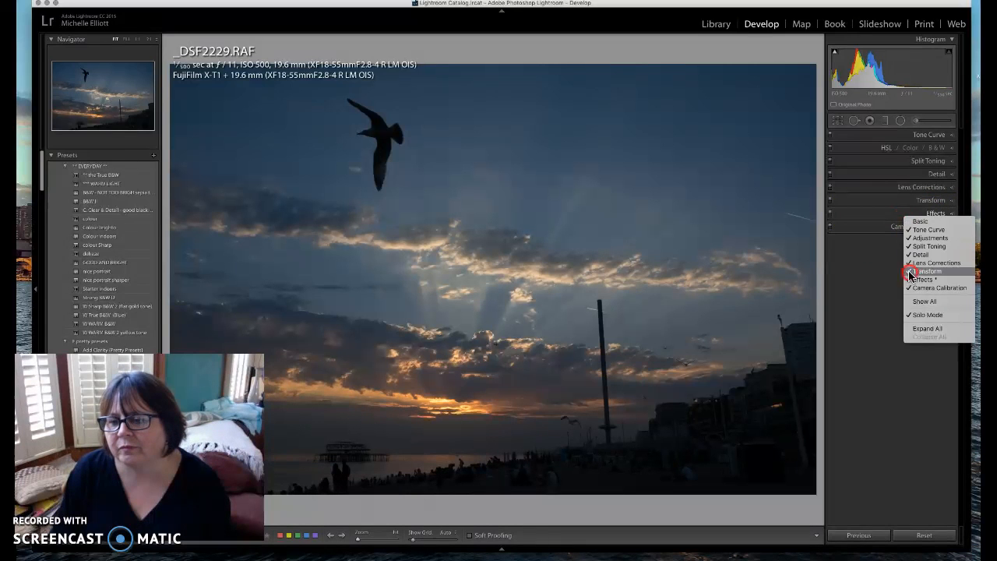
{"action": "left_click", "coordinate": [920, 315]}
Expand Transform, Detail, HSL and Tone Curve, expand all sections, then collapse Split Toning
{"action": "left_click", "coordinate": [952, 201]}
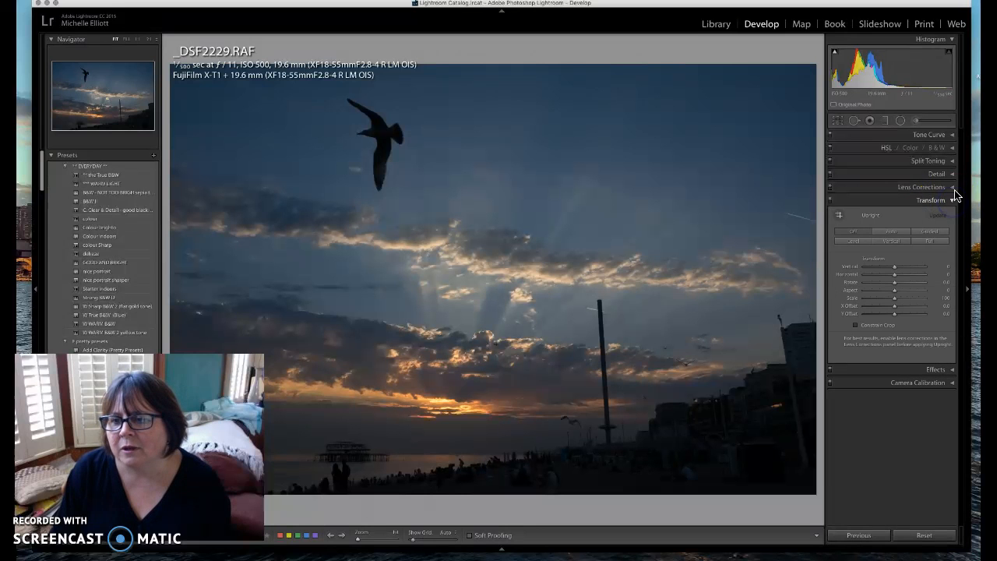
{"action": "left_click", "coordinate": [951, 176]}
{"action": "left_click", "coordinate": [951, 147], "text": "shift"}
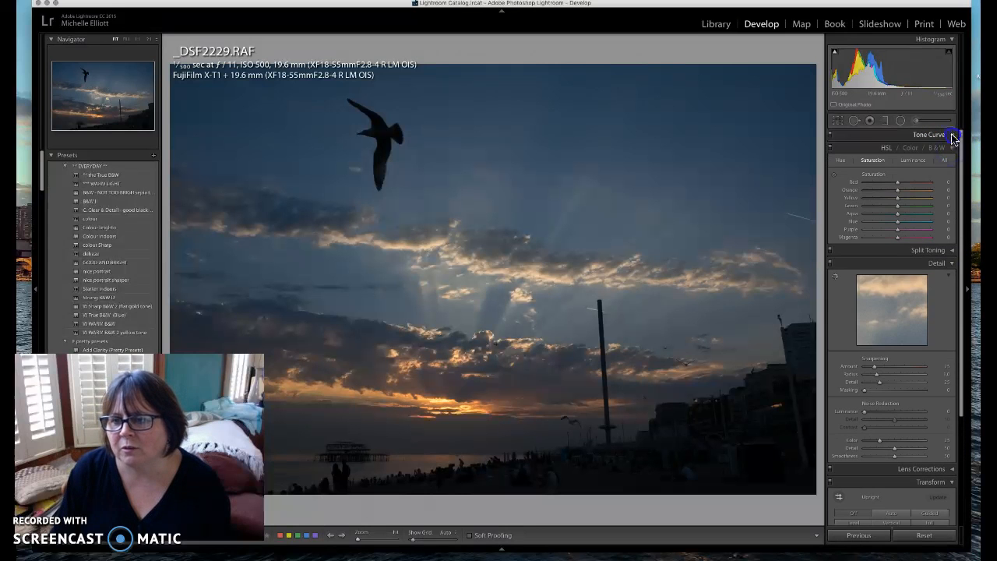
{"action": "left_click", "coordinate": [951, 133], "text": "shift"}
{"action": "left_click_drag", "start_coordinate": [961, 322], "coordinate": [965, 104]}
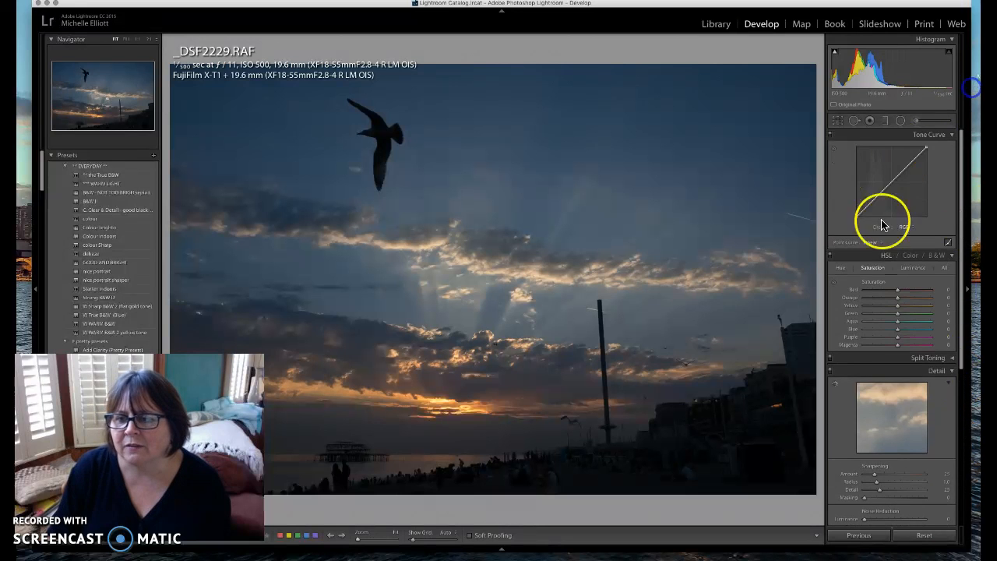
{"action": "right_click", "coordinate": [860, 361]}
{"action": "left_click", "coordinate": [872, 469]}
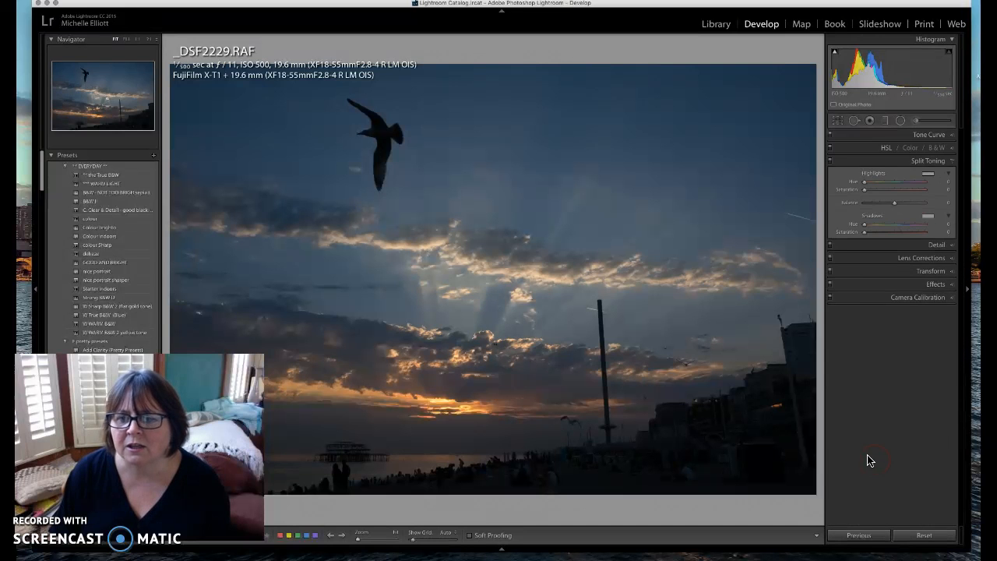
{"action": "left_click", "coordinate": [952, 161]}
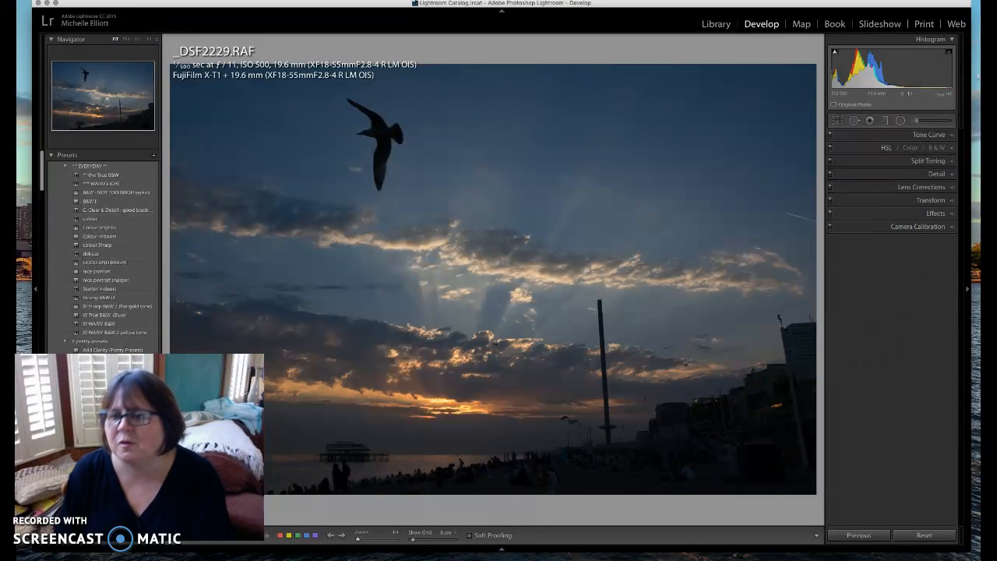
Expand Transform and try Upright Auto, Vertical and Full, then turn it Off and leave Guided unchanged
{"action": "left_click", "coordinate": [935, 200]}
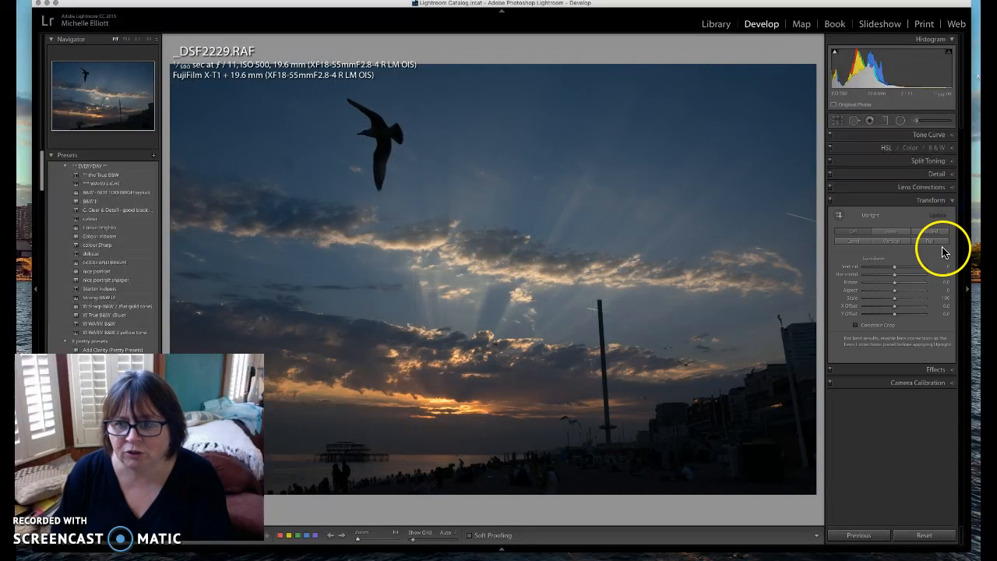
{"action": "left_click", "coordinate": [891, 233]}
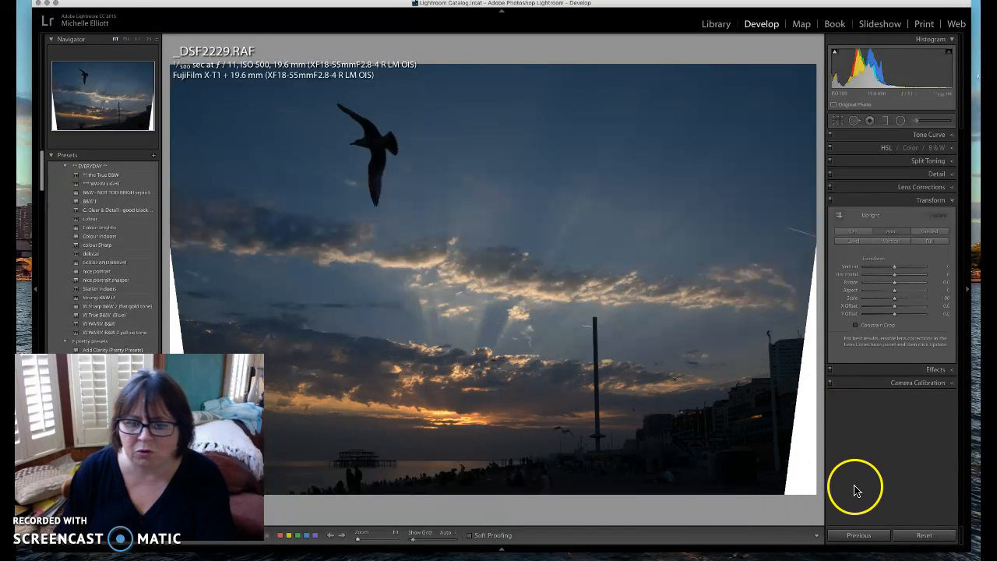
{"action": "left_click", "coordinate": [855, 231]}
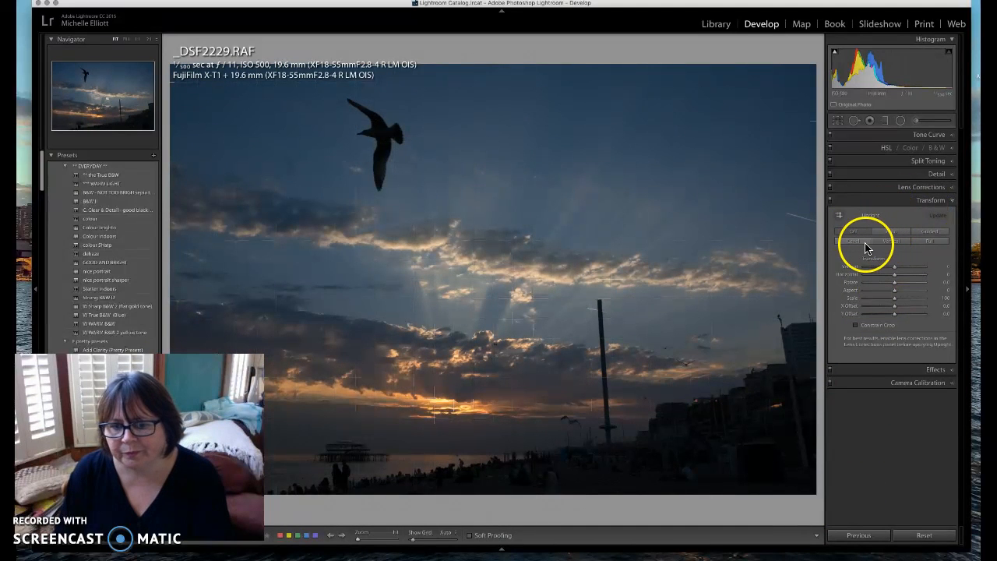
{"action": "left_click", "coordinate": [892, 241]}
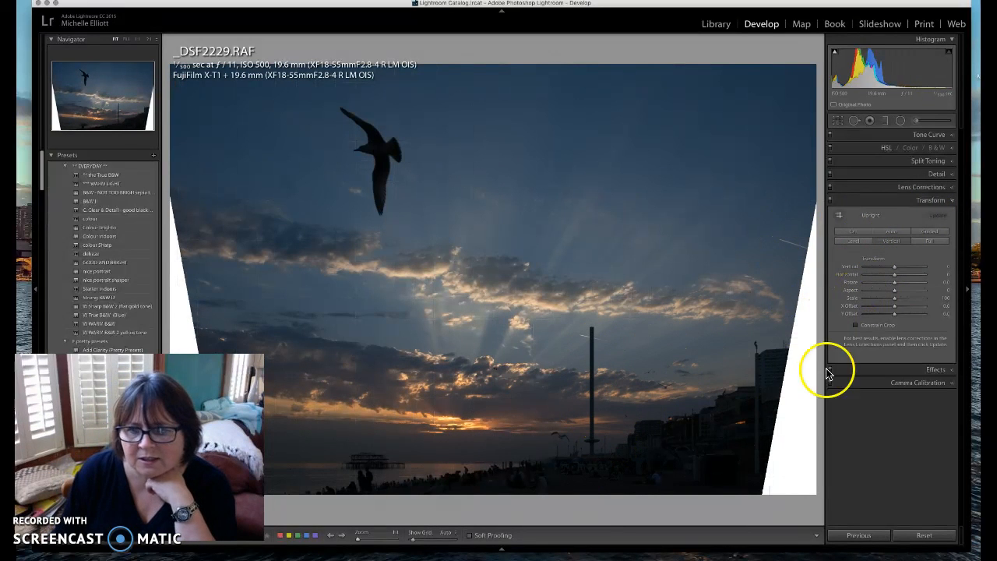
{"action": "left_click", "coordinate": [890, 232]}
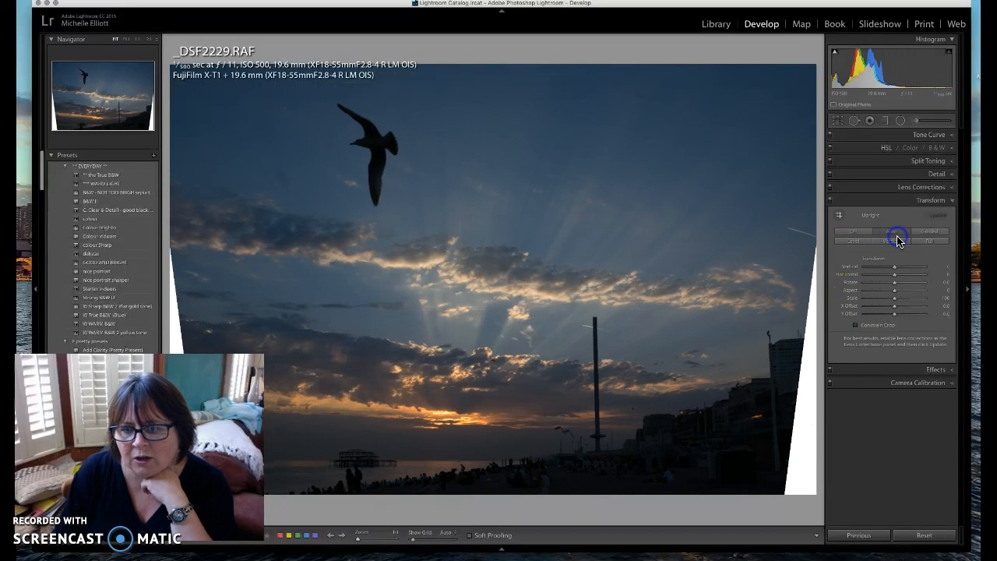
{"action": "left_click", "coordinate": [892, 242]}
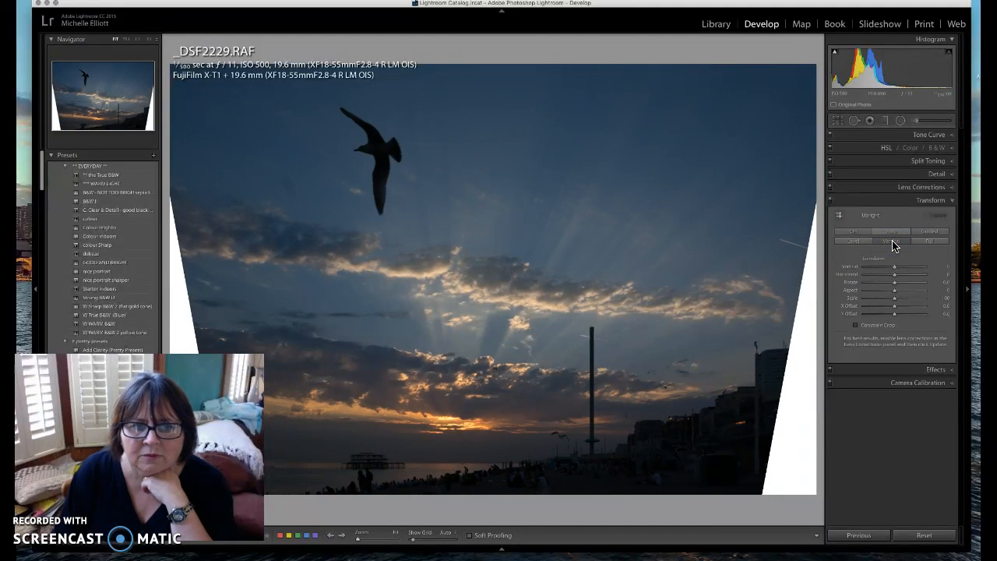
{"action": "left_click", "coordinate": [893, 233]}
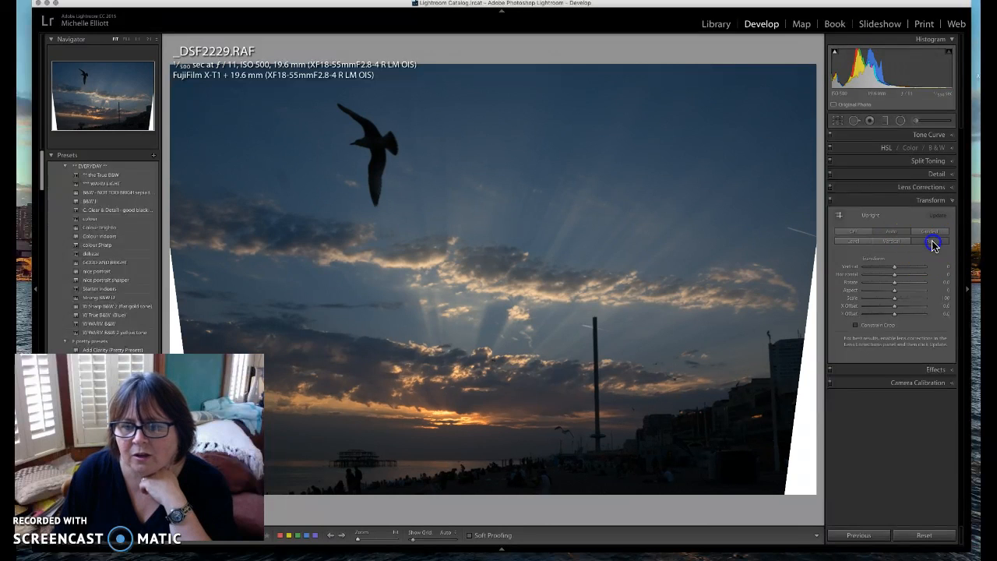
{"action": "left_click", "coordinate": [932, 242]}
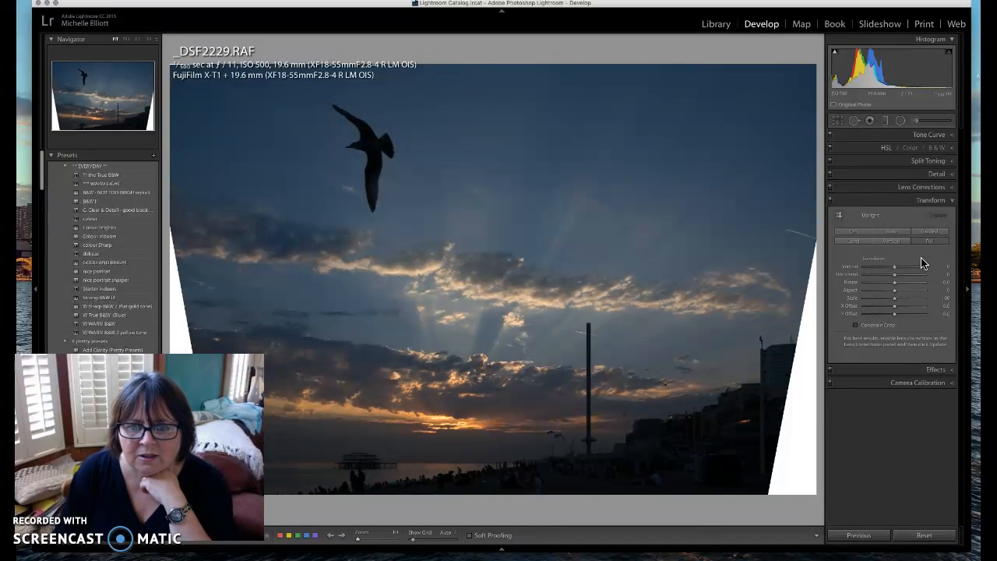
{"action": "left_click", "coordinate": [840, 217]}
{"action": "left_click", "coordinate": [855, 233]}
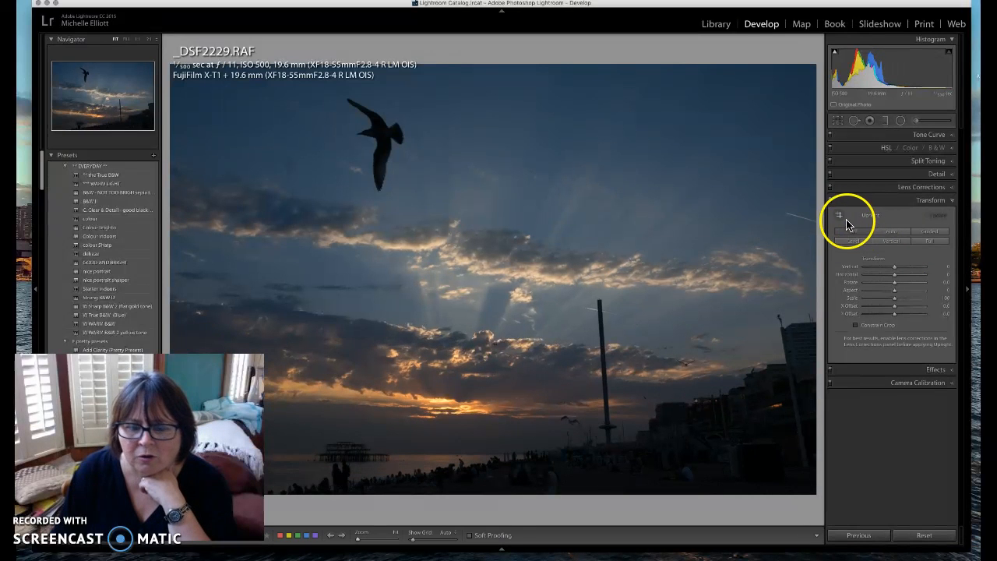
Apply a Guided Upright correction with one guide along the tower and one along the horizon
{"action": "left_click", "coordinate": [933, 233]}
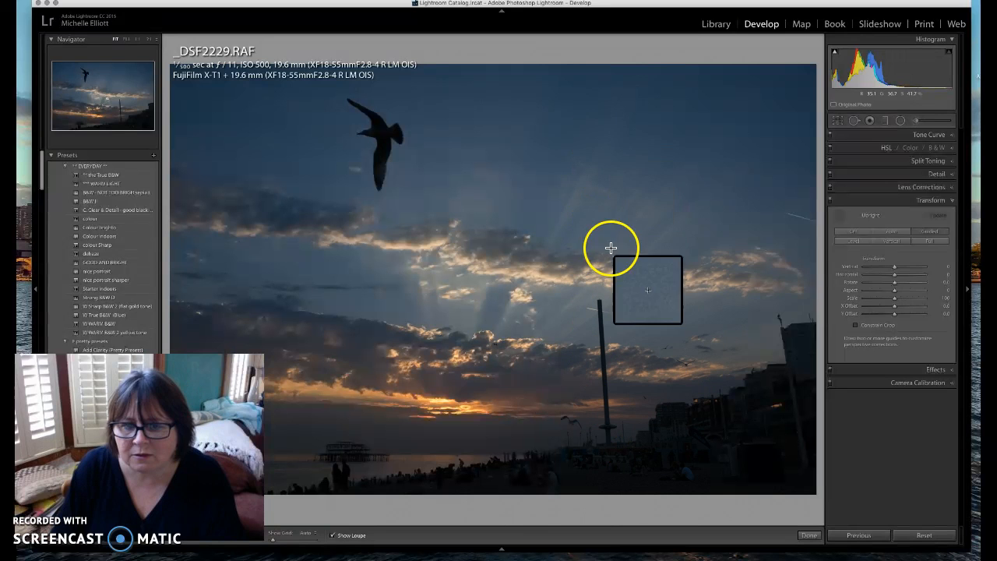
{"action": "left_click_drag", "start_coordinate": [592, 247], "coordinate": [606, 458]}
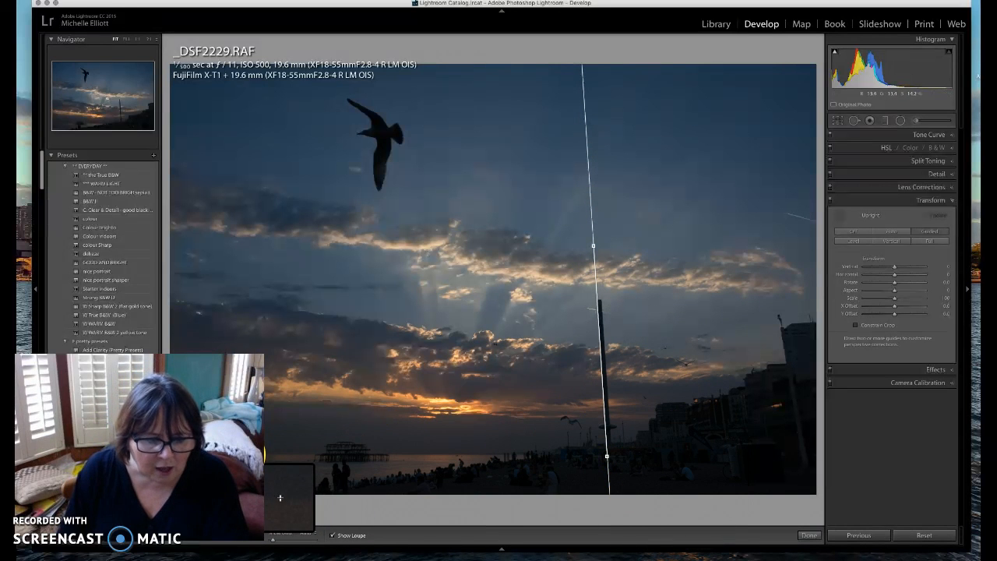
{"action": "left_click_drag", "start_coordinate": [291, 459], "coordinate": [514, 454]}
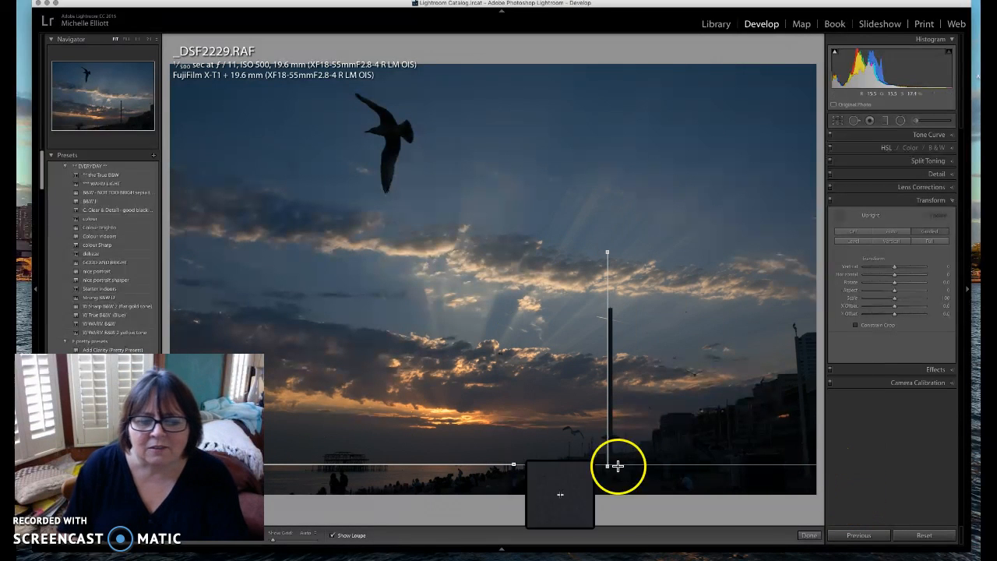
{"action": "left_click", "coordinate": [808, 535]}
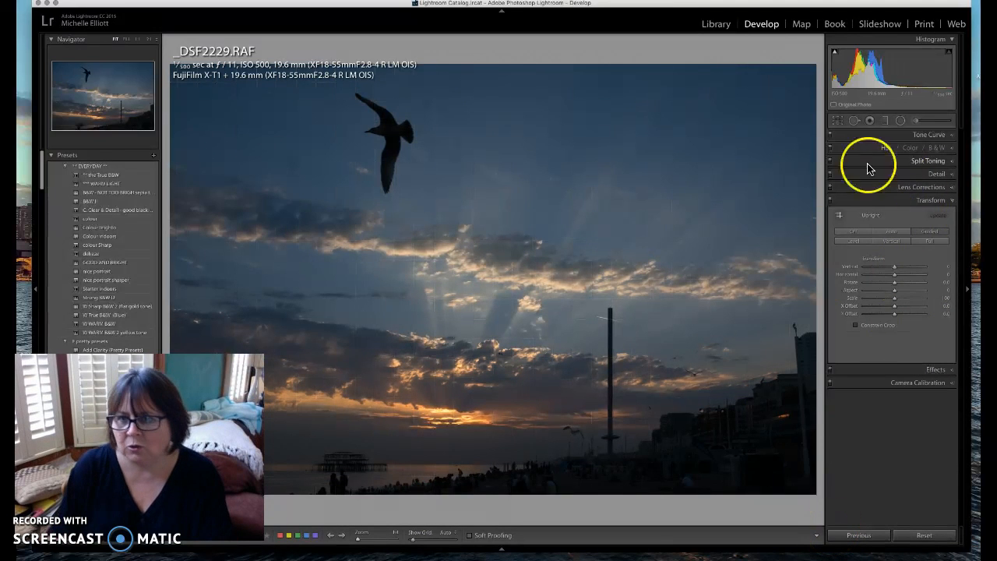
{"action": "left_click", "coordinate": [838, 121]}
{"action": "mouse_move", "coordinate": [818, 500]}
{"action": "left_mouse_down"}
{"action": "mouse_move", "coordinate": [833, 467]}
{"action": "mouse_move", "coordinate": [814, 499]}
{"action": "left_mouse_up"}
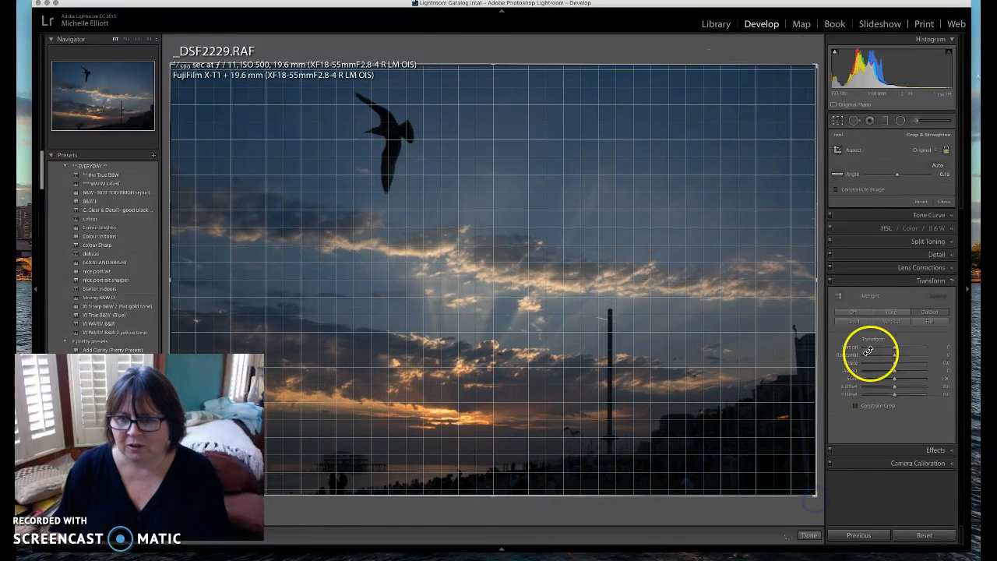
{"action": "left_click", "coordinate": [932, 203]}
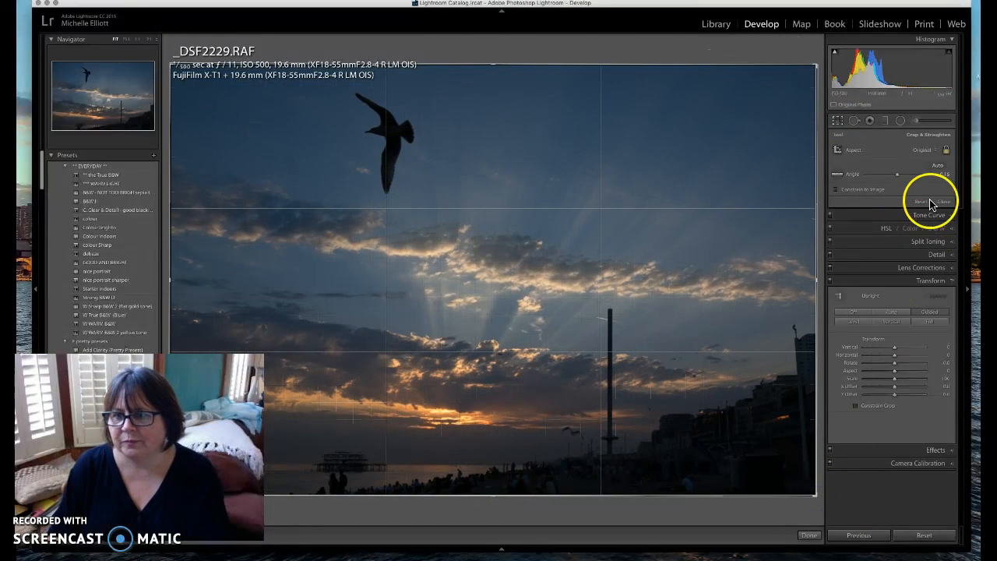
{"action": "left_click", "coordinate": [810, 537]}
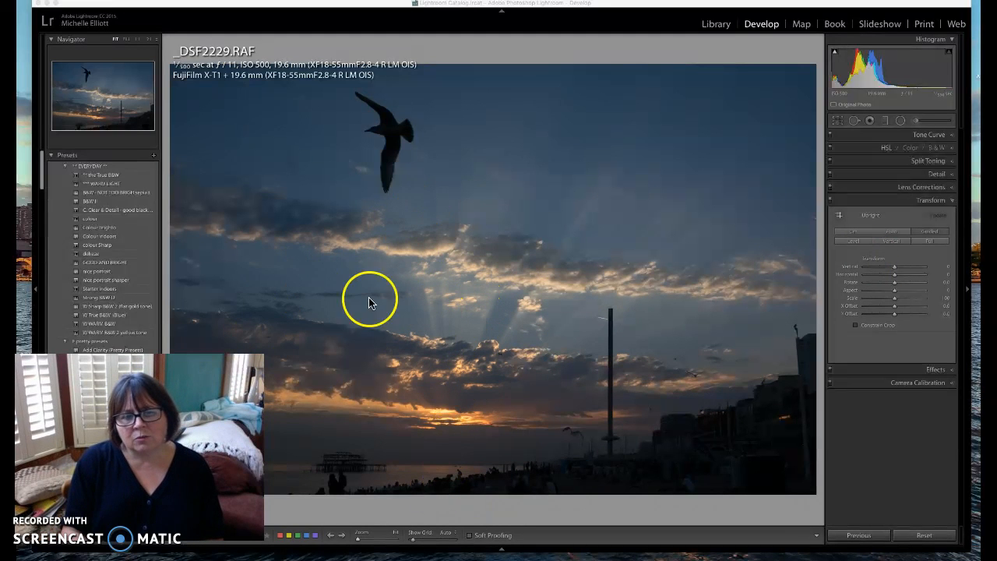
Restore the Basic panel to the panel list and expand it
{"action": "left_click", "coordinate": [950, 137]}
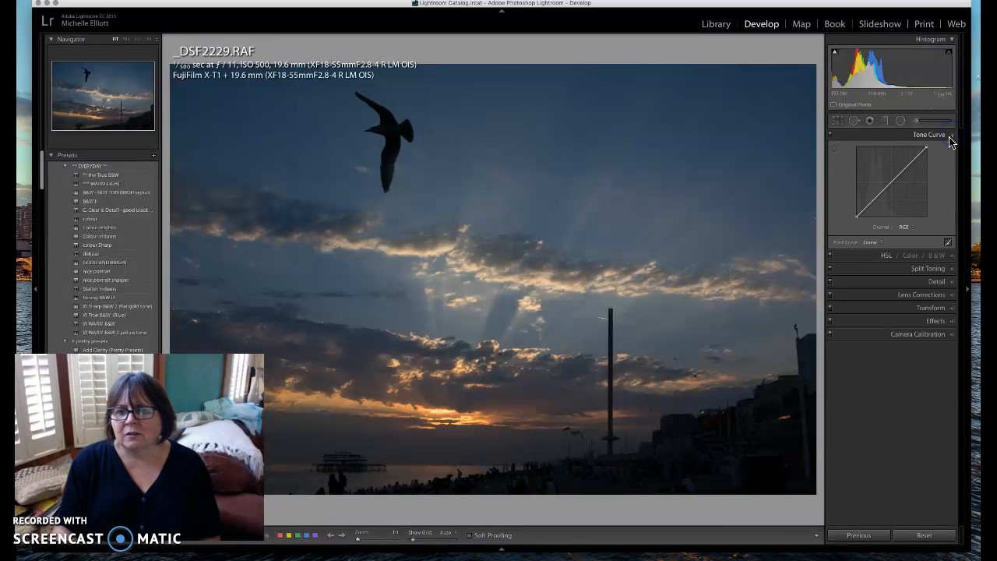
{"action": "right_click", "coordinate": [902, 272]}
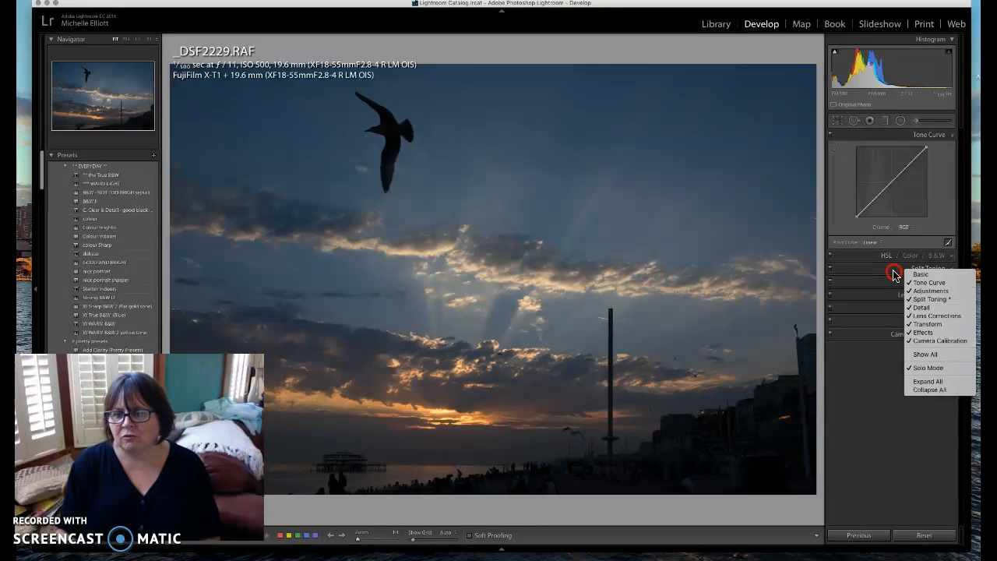
{"action": "left_click", "coordinate": [917, 274]}
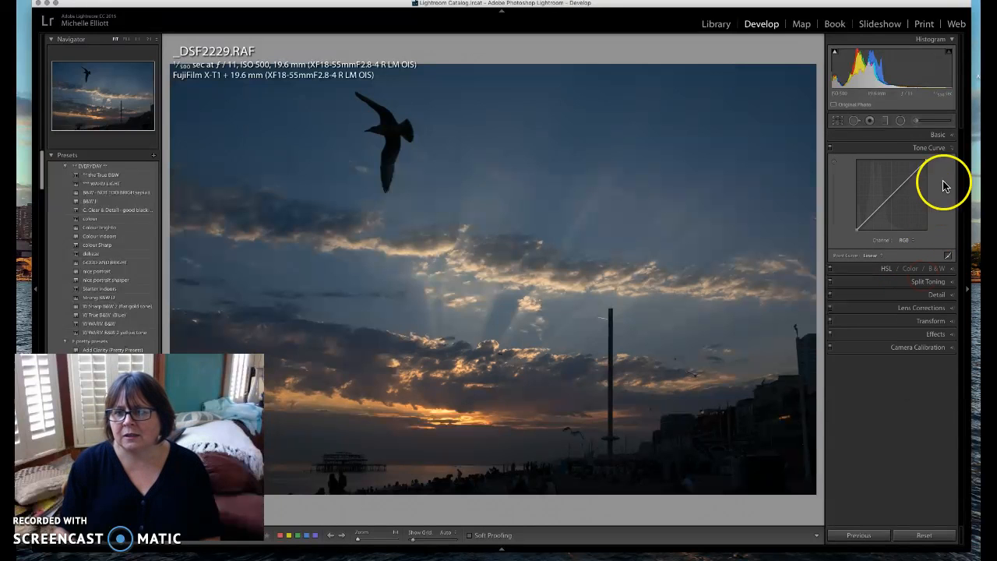
{"action": "left_click", "coordinate": [952, 148]}
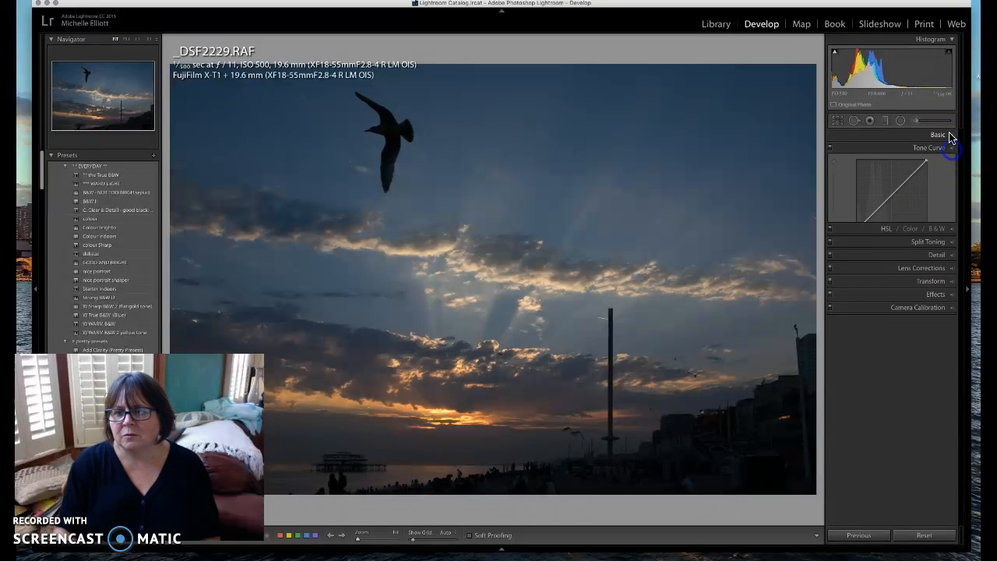
{"action": "left_click", "coordinate": [942, 134]}
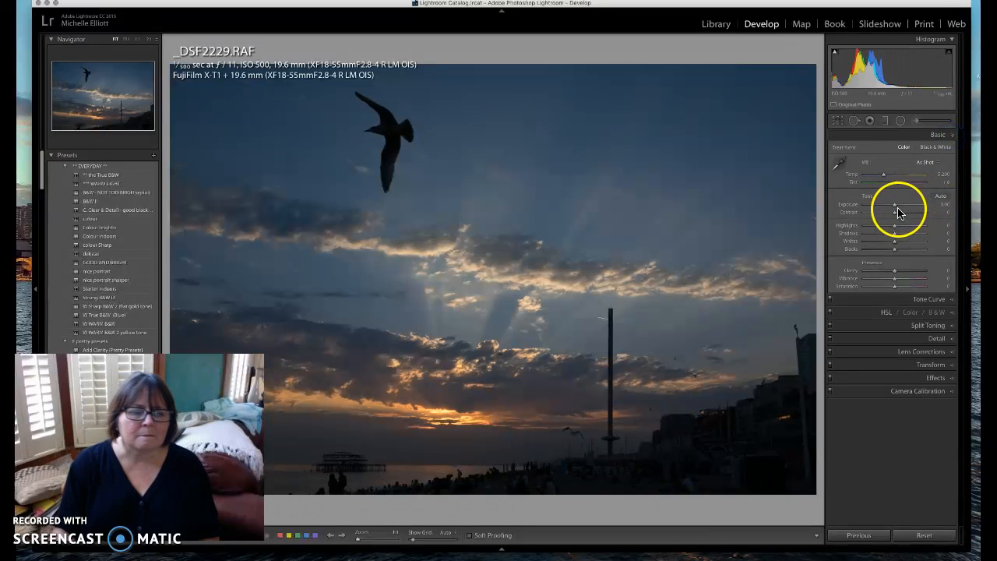
Test Exposure at 1:1 on the beach crowd, then set Exposure to +0.55 at Fit view
{"action": "left_click_drag", "start_coordinate": [895, 208], "coordinate": [861, 205]}
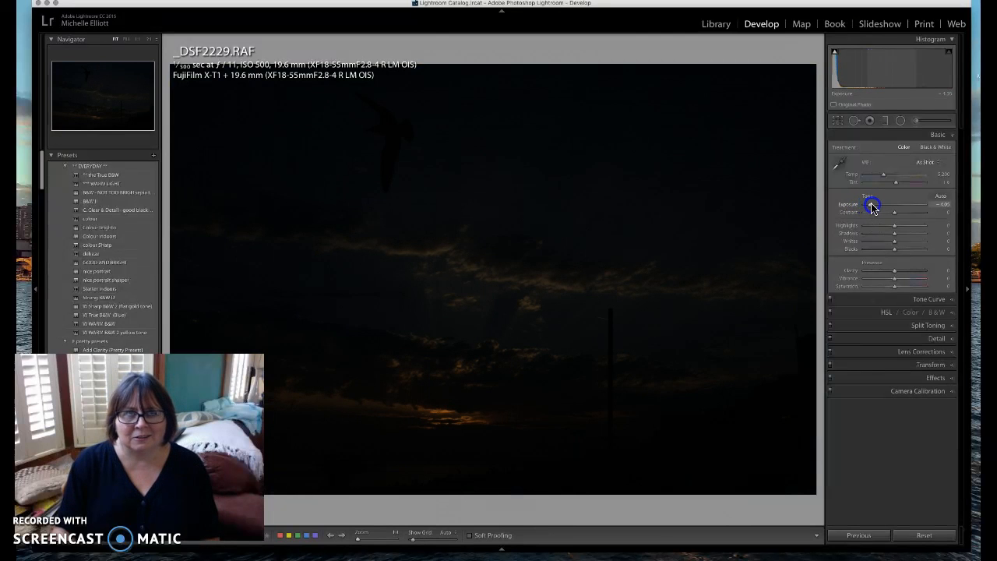
{"action": "left_click_drag", "start_coordinate": [871, 206], "coordinate": [922, 205]}
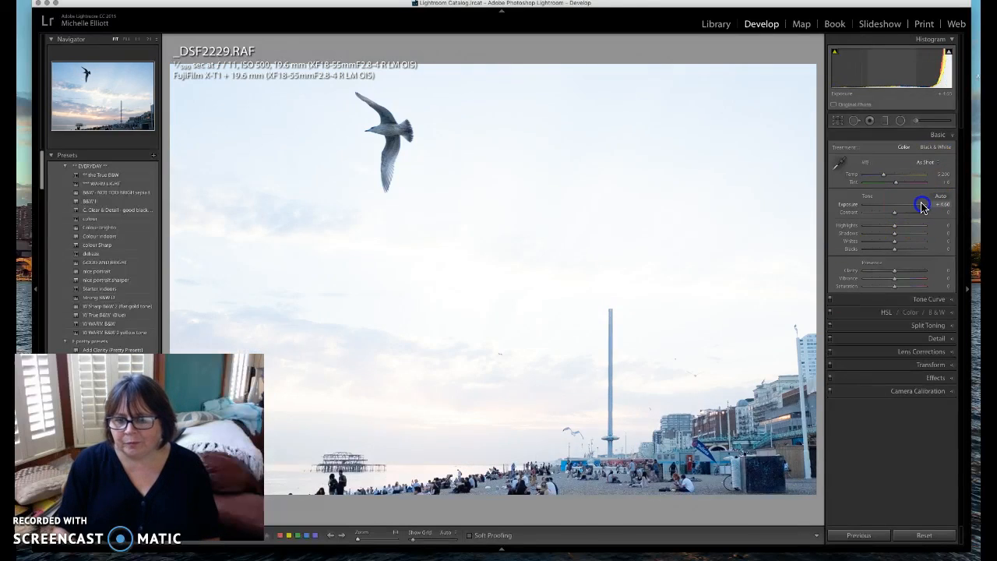
{"action": "left_click", "coordinate": [537, 486]}
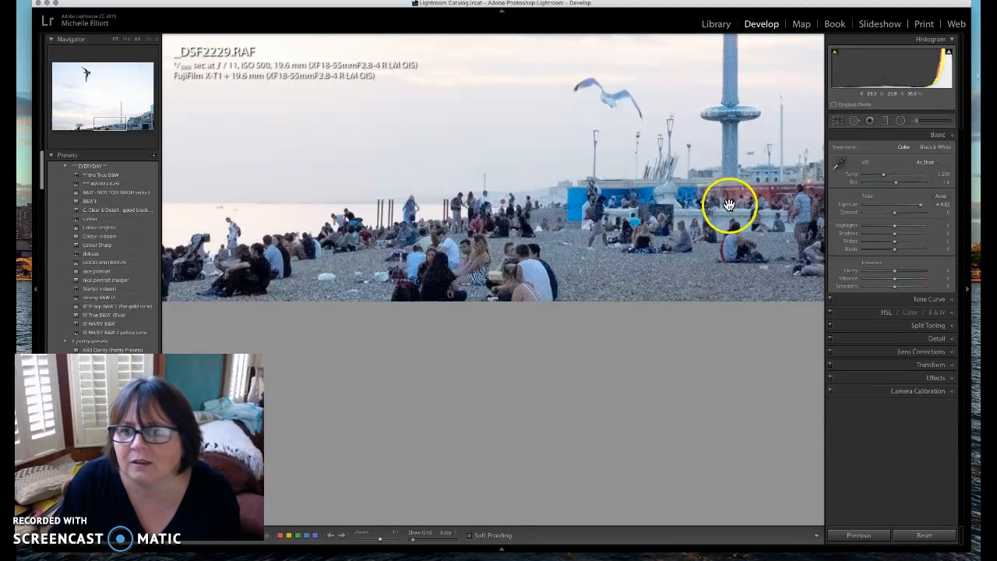
{"action": "left_click_drag", "start_coordinate": [919, 205], "coordinate": [902, 209]}
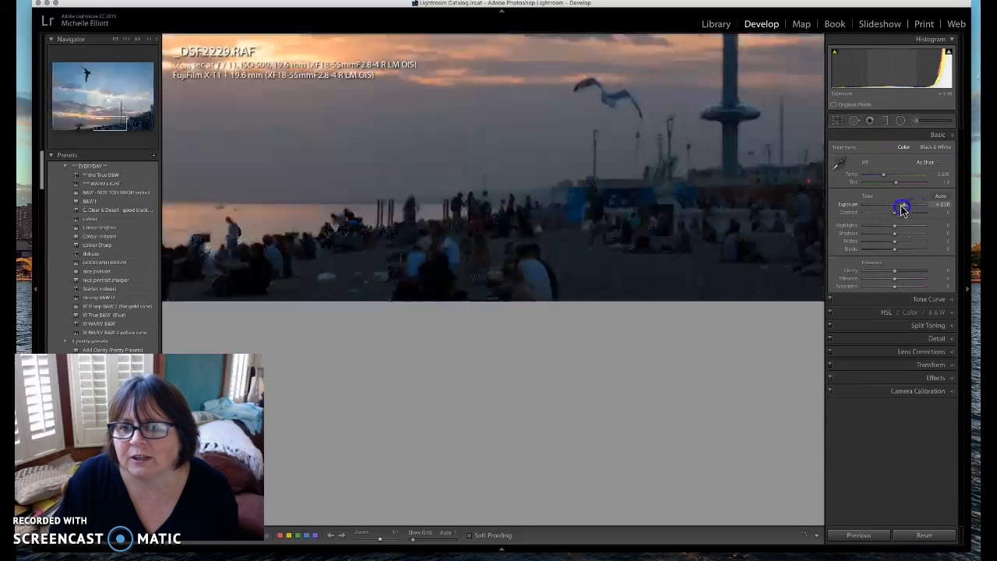
{"action": "double_click", "coordinate": [848, 205]}
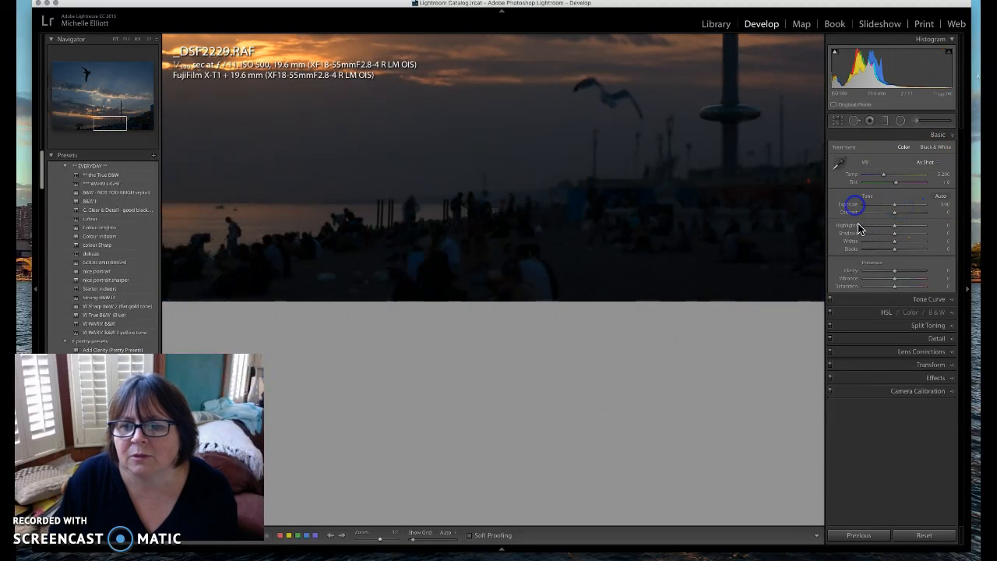
{"action": "left_click", "coordinate": [115, 40]}
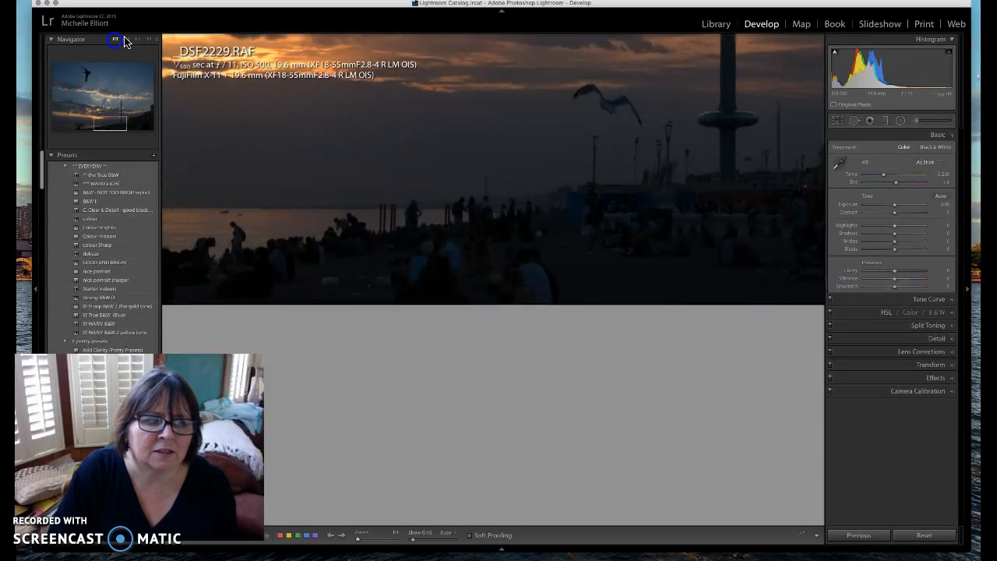
{"action": "left_click", "coordinate": [896, 207]}
{"action": "left_click_drag", "start_coordinate": [896, 207], "coordinate": [900, 208]}
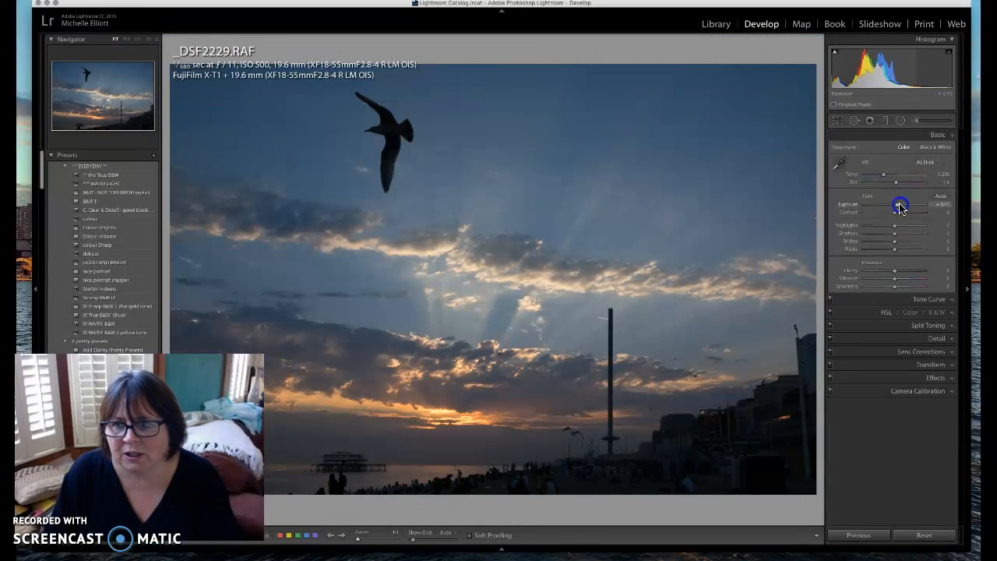
{"action": "left_click_drag", "start_coordinate": [900, 208], "coordinate": [898, 207]}
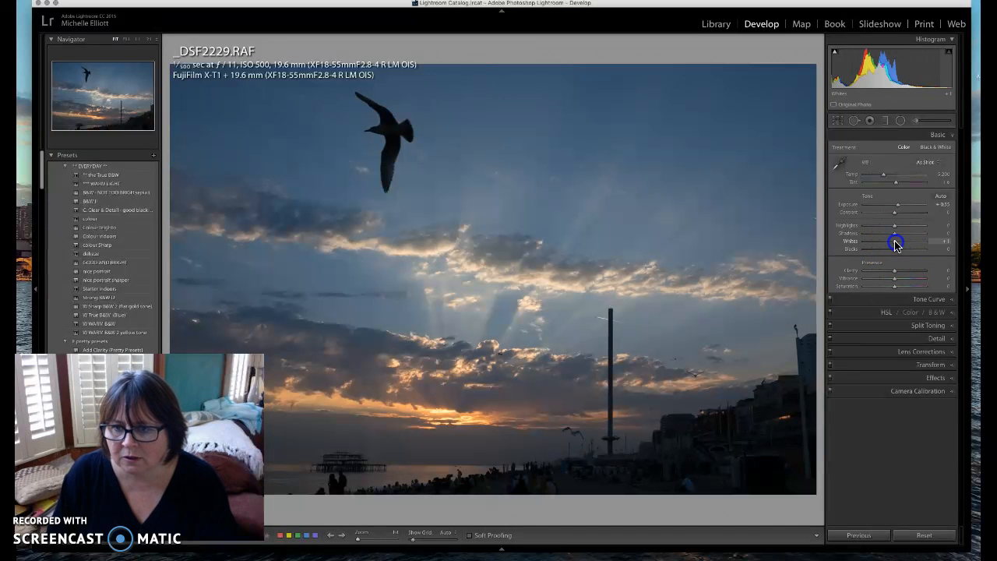
Set Whites to about +24 while checking the highlight clipping preview
{"action": "left_click_drag", "start_coordinate": [895, 245], "coordinate": [892, 244]}
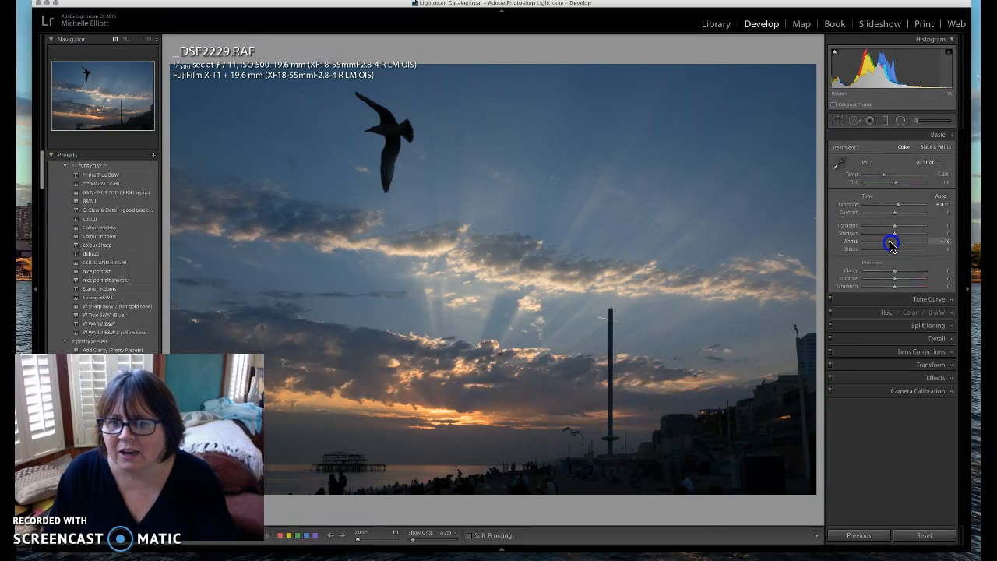
{"action": "left_click_drag", "start_coordinate": [891, 243], "coordinate": [891, 243]}
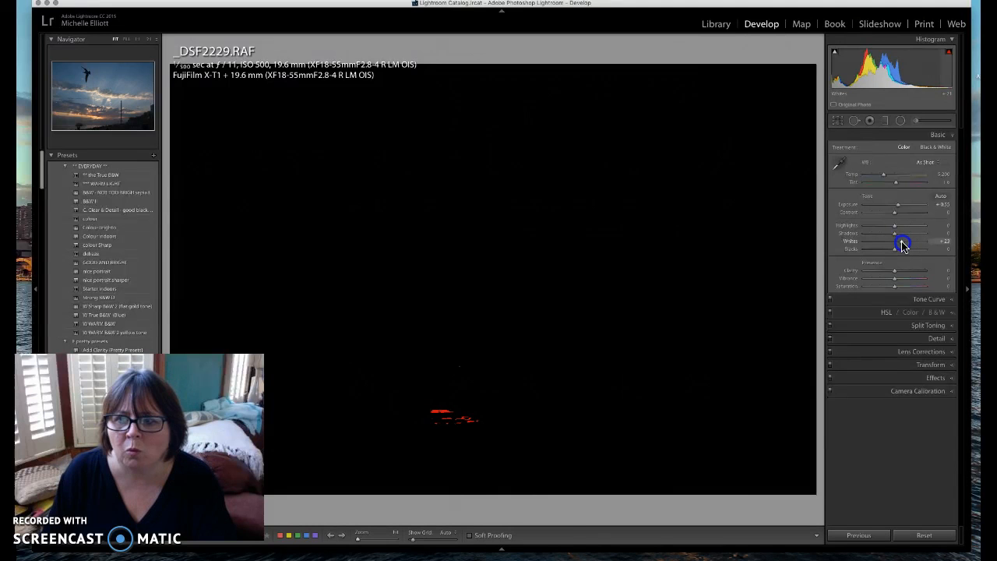
{"action": "left_click_drag", "start_coordinate": [904, 247], "coordinate": [903, 246]}
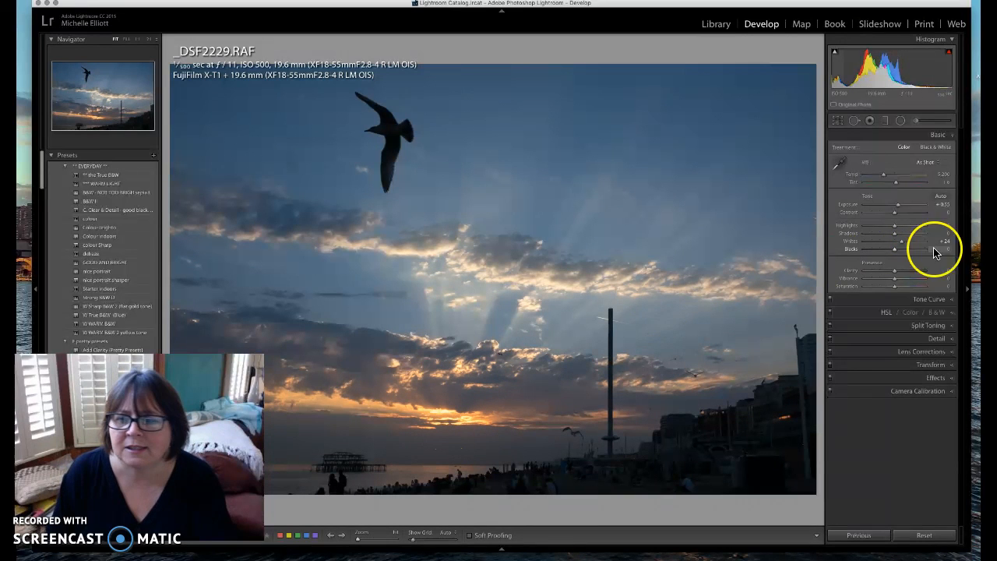
Adjust Blacks with the Alt clipping preview, then raise Whites to +48
{"action": "left_click", "coordinate": [895, 250]}
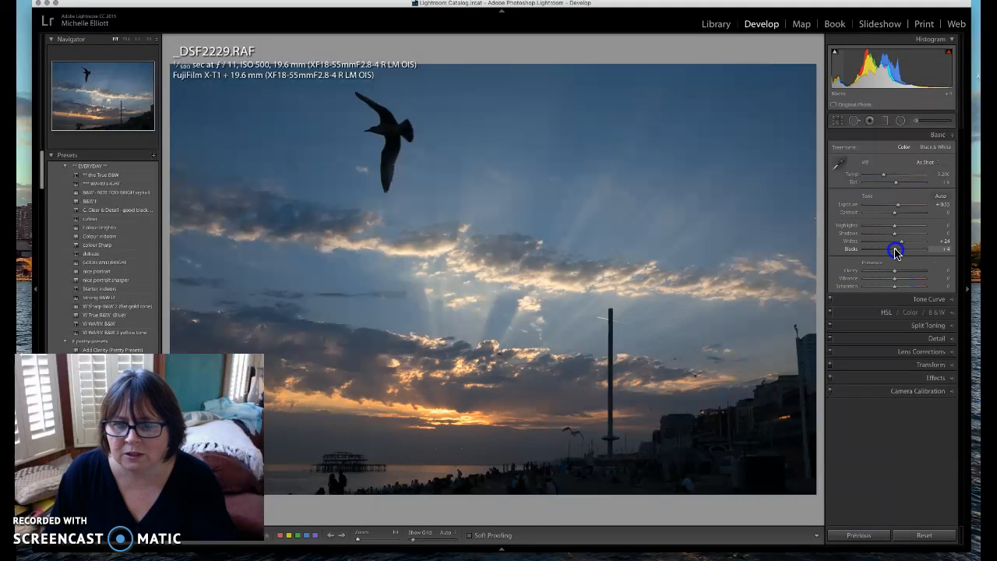
{"action": "key", "text": "alt"}
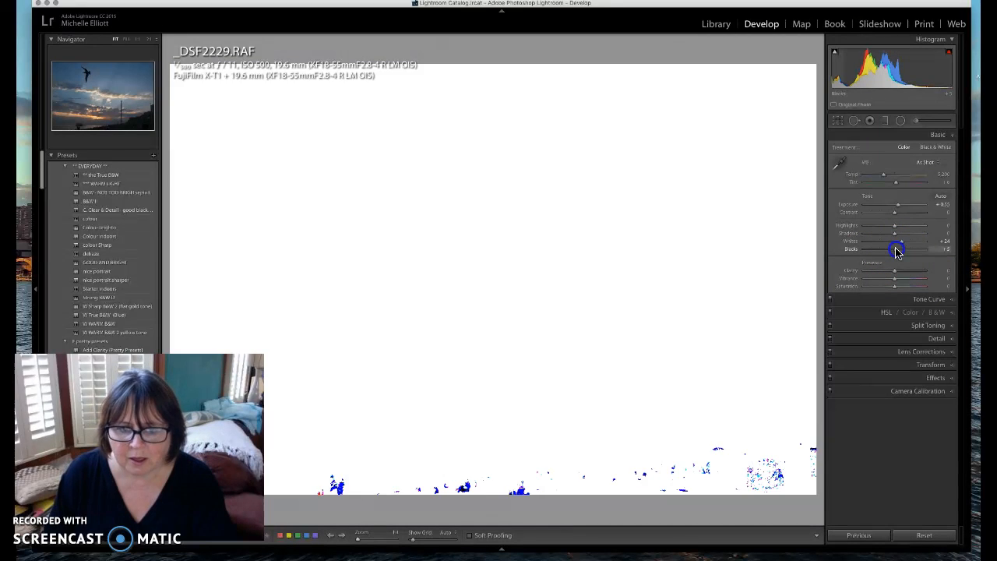
{"action": "left_click_drag", "start_coordinate": [897, 250], "coordinate": [913, 253]}
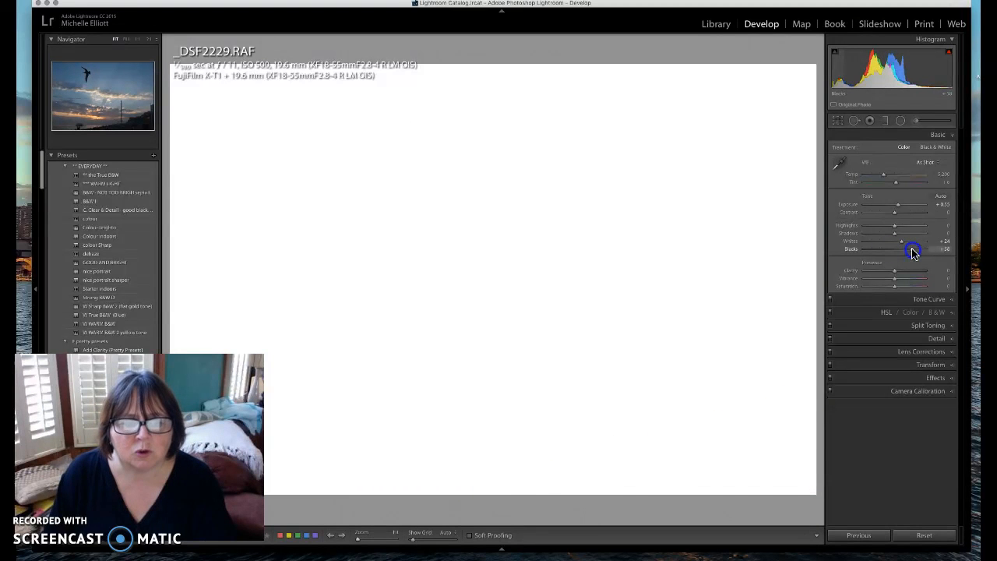
{"action": "left_click_drag", "start_coordinate": [913, 253], "coordinate": [901, 253]}
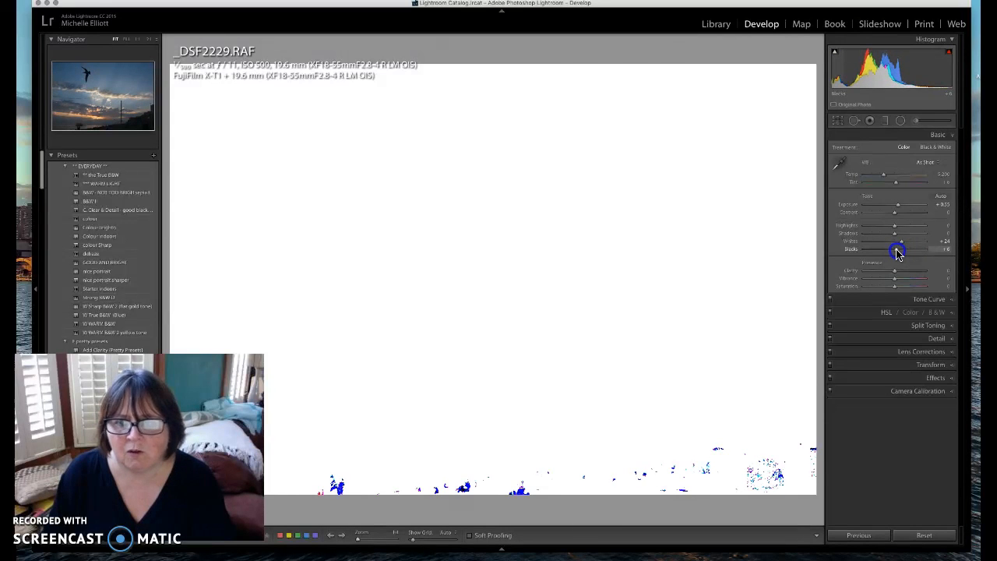
{"action": "mouse_move", "coordinate": [899, 253]}
{"action": "left_mouse_down"}
{"action": "mouse_move", "coordinate": [881, 251]}
{"action": "mouse_move", "coordinate": [892, 252]}
{"action": "left_mouse_up"}
{"action": "key", "text": "alt"}
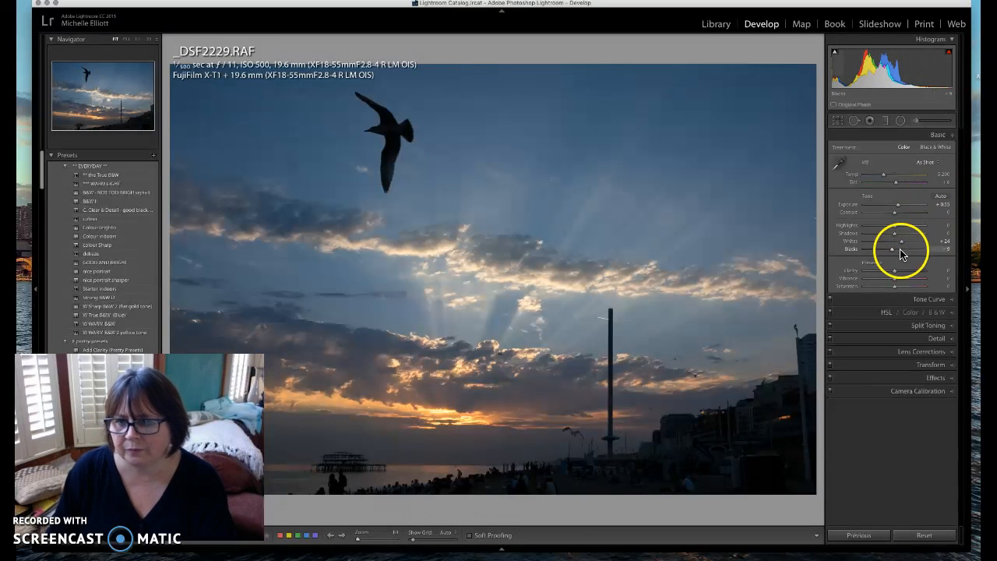
{"action": "key", "text": "alt"}
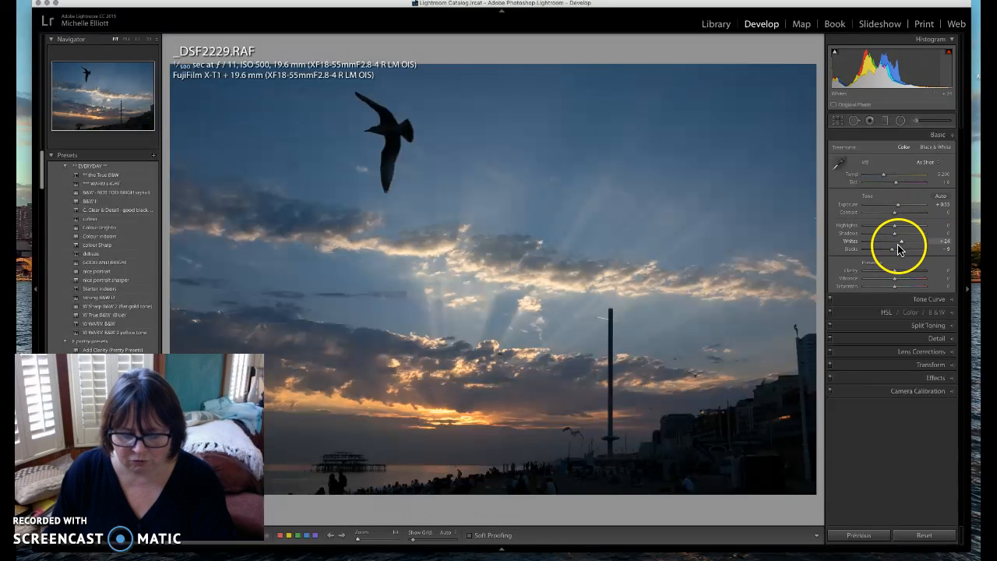
{"action": "left_click_drag", "start_coordinate": [900, 243], "coordinate": [908, 242]}
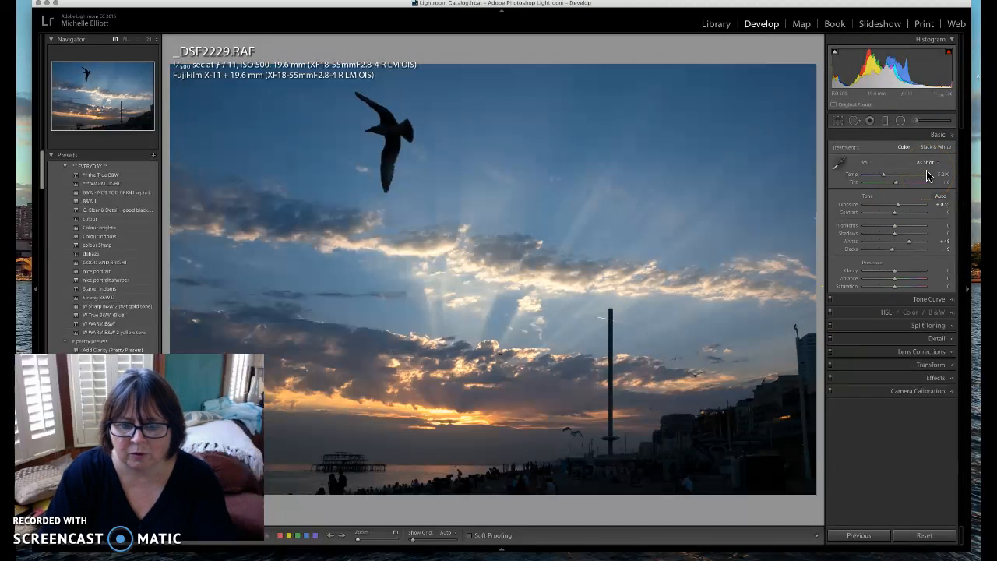
Toggle Before/After, nudge Exposure slightly, and raise Clarity to about +30
{"action": "key", "text": "backslash"}
{"action": "key", "text": "backslash"}
{"action": "key", "text": "backslash"}
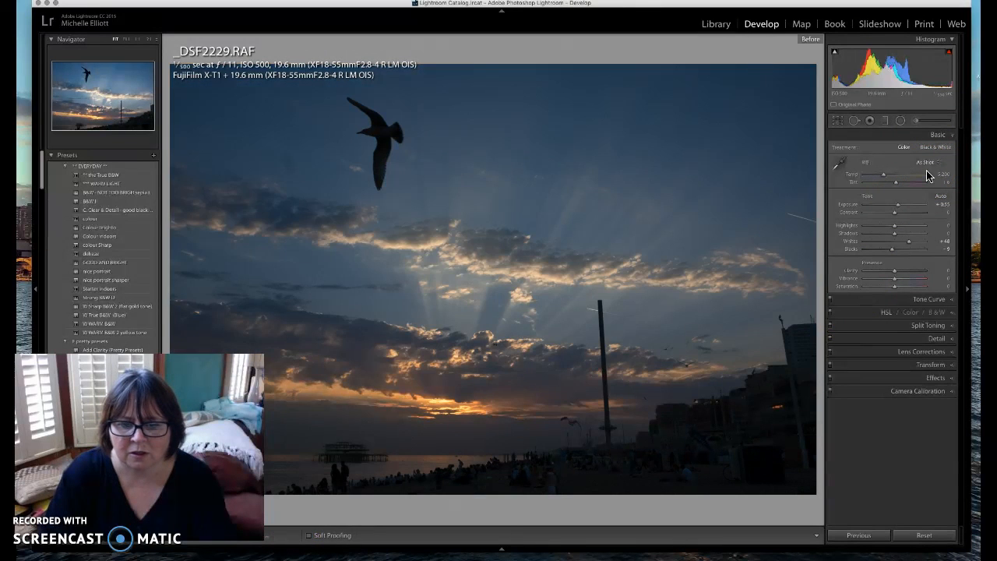
{"action": "key", "text": "backslash"}
{"action": "key", "text": "backslash"}
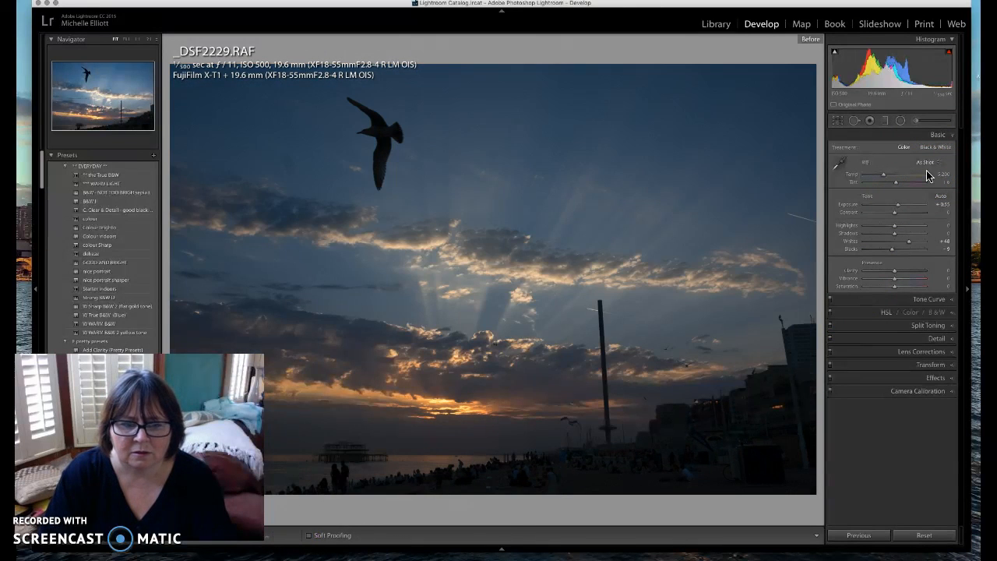
{"action": "key", "text": "backslash"}
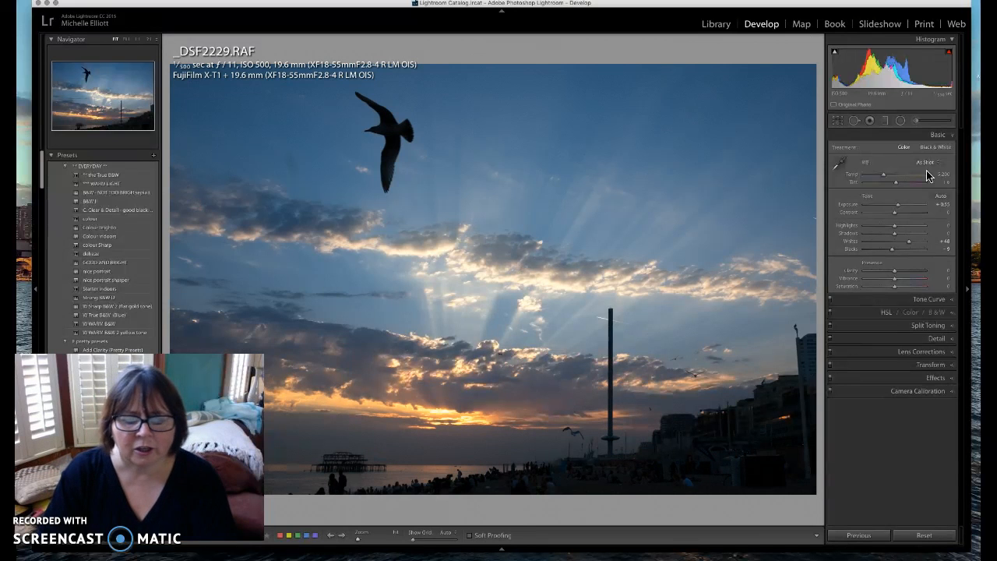
{"action": "key", "text": "backslash"}
{"action": "key", "text": "backslash"}
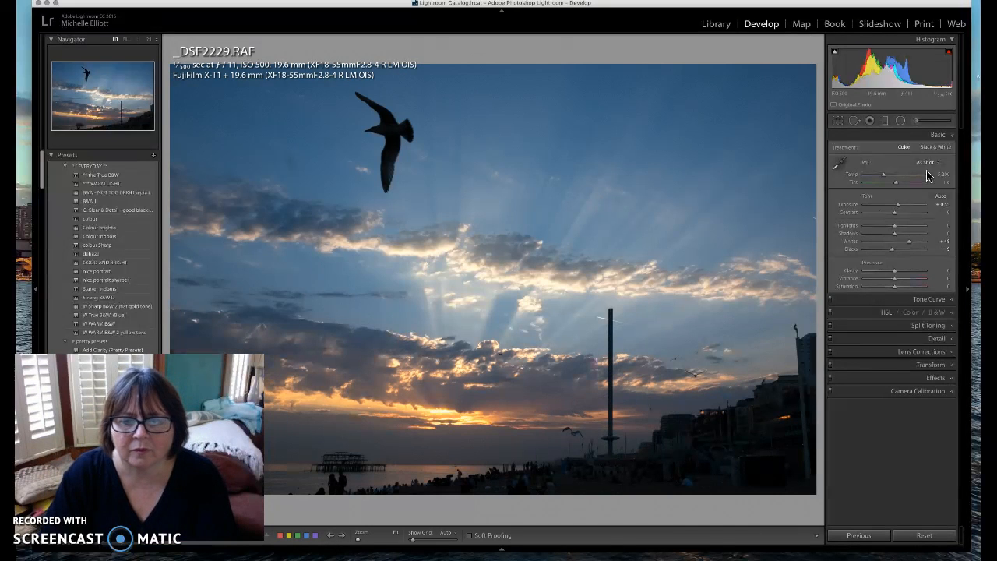
{"action": "left_click_drag", "start_coordinate": [898, 207], "coordinate": [898, 209]}
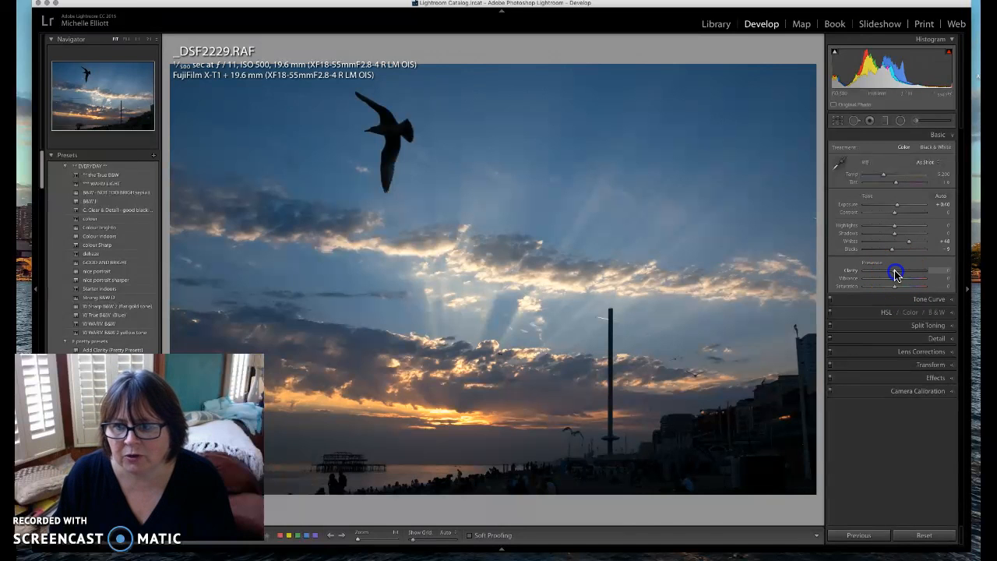
{"action": "left_click_drag", "start_coordinate": [901, 273], "coordinate": [903, 272]}
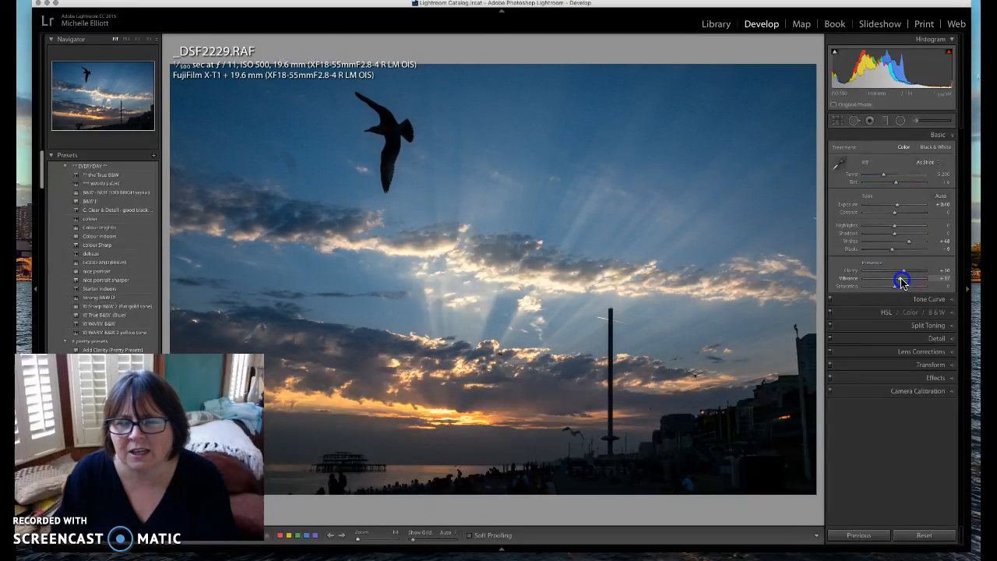
Test Vibrance at its extremes, reset it, then set Vibrance to +20
{"action": "left_click_drag", "start_coordinate": [903, 278], "coordinate": [902, 279]}
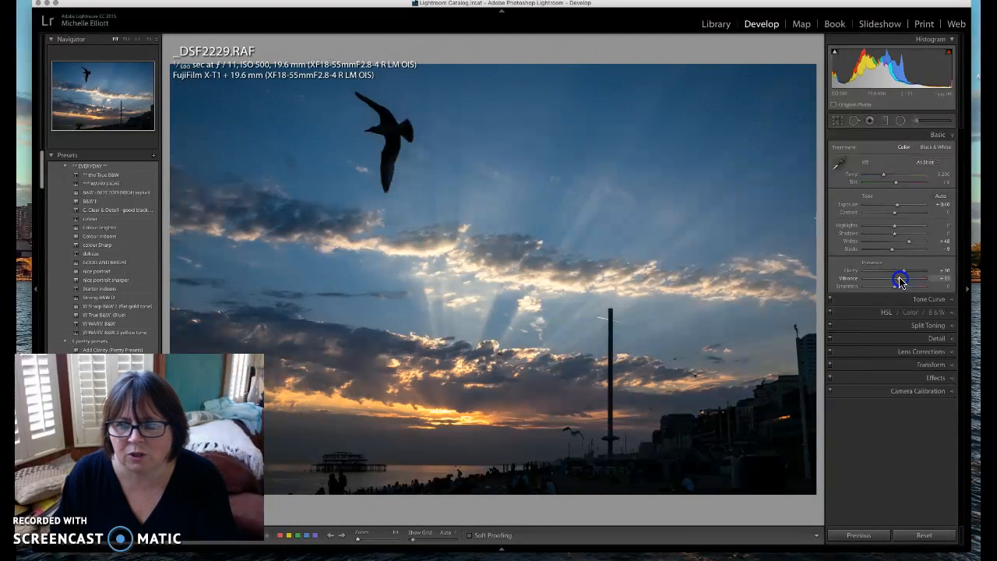
{"action": "left_click_drag", "start_coordinate": [879, 280], "coordinate": [857, 282]}
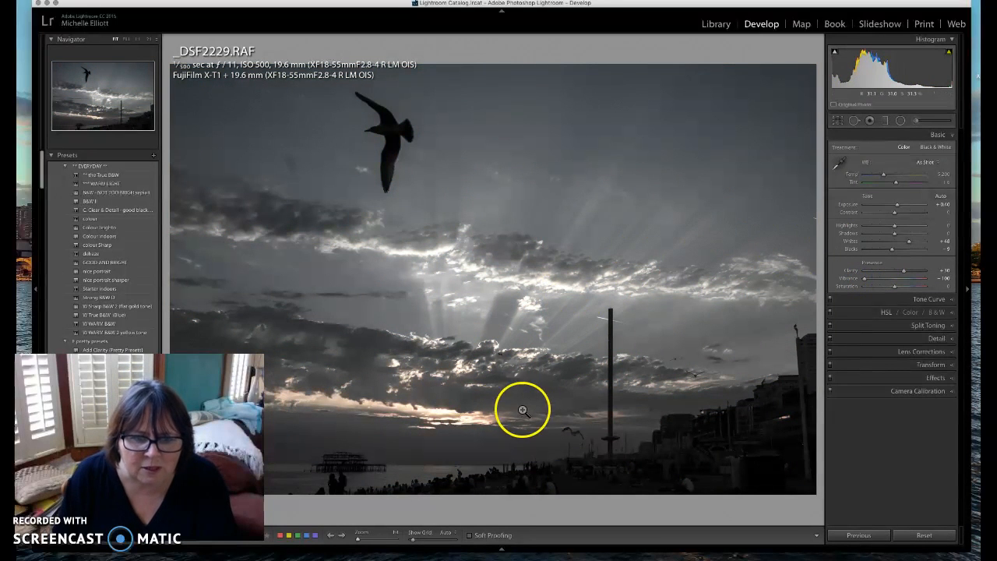
{"action": "left_click", "coordinate": [465, 419]}
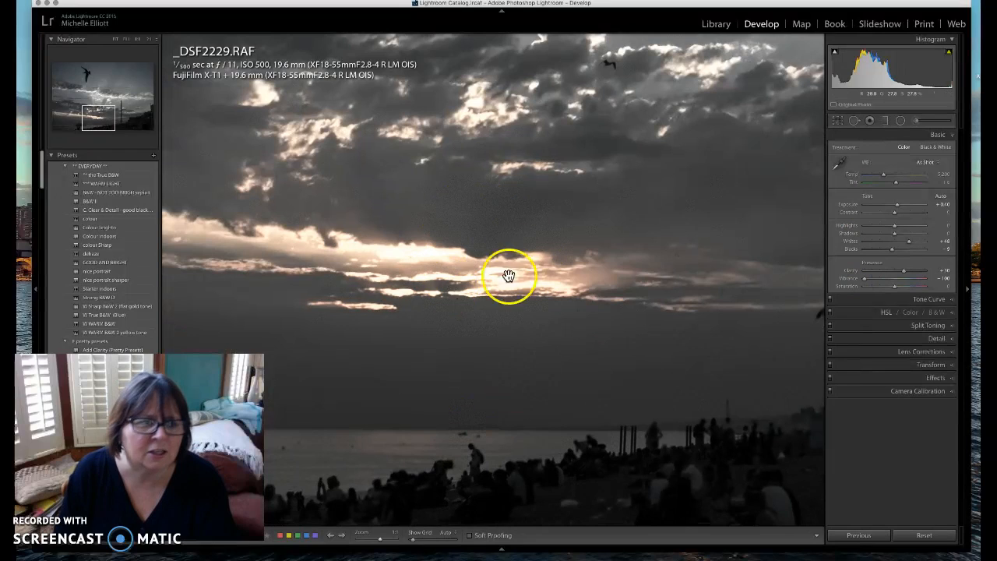
{"action": "left_click", "coordinate": [116, 39]}
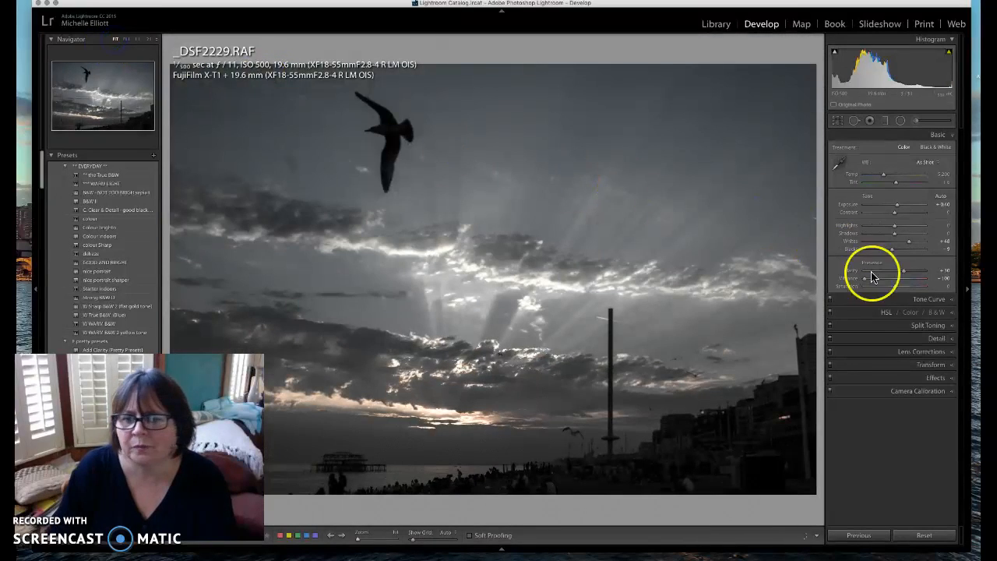
{"action": "left_click_drag", "start_coordinate": [863, 282], "coordinate": [935, 279]}
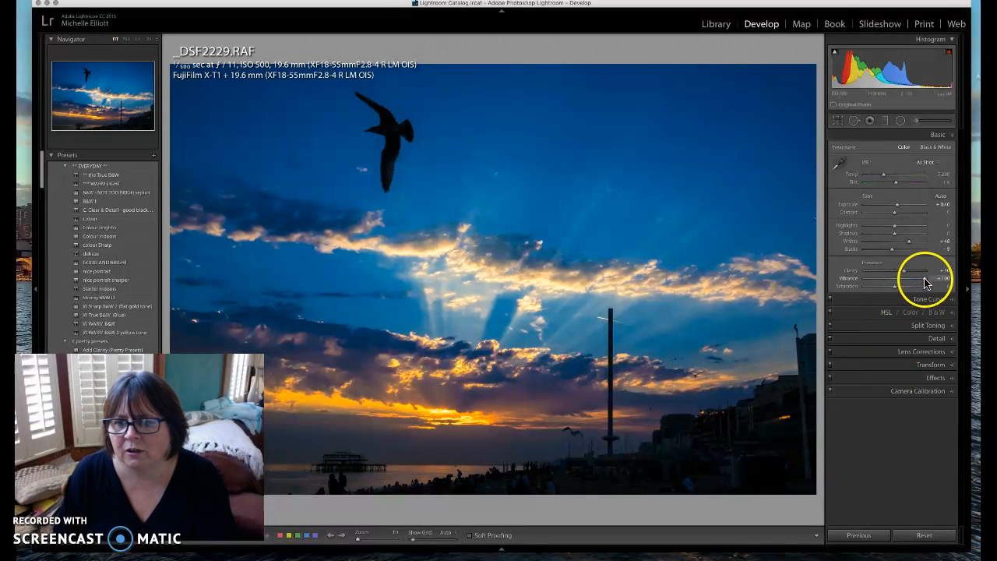
{"action": "left_click_drag", "start_coordinate": [924, 282], "coordinate": [903, 282]}
{"action": "double_click", "coordinate": [848, 278]}
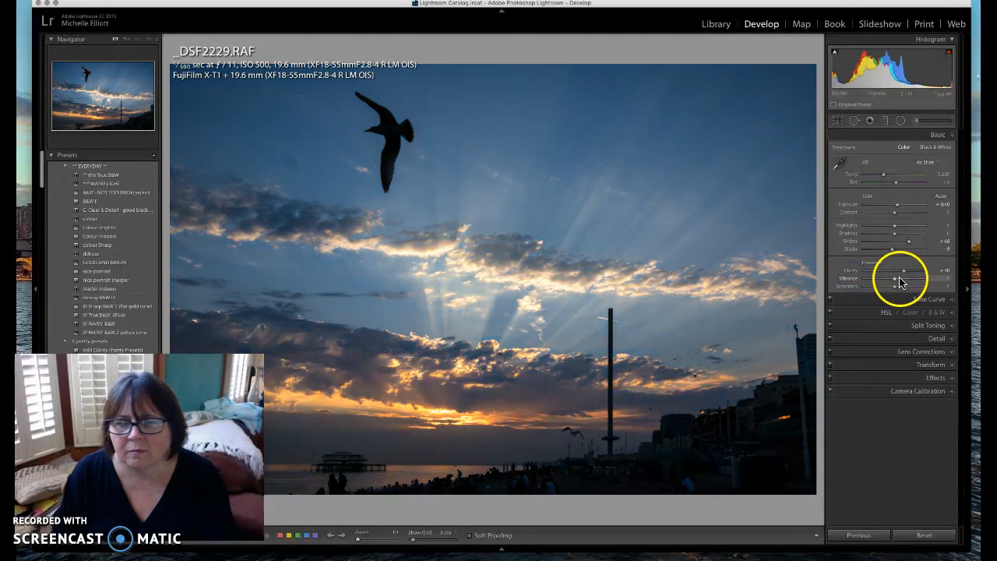
{"action": "left_click_drag", "start_coordinate": [896, 283], "coordinate": [896, 282]}
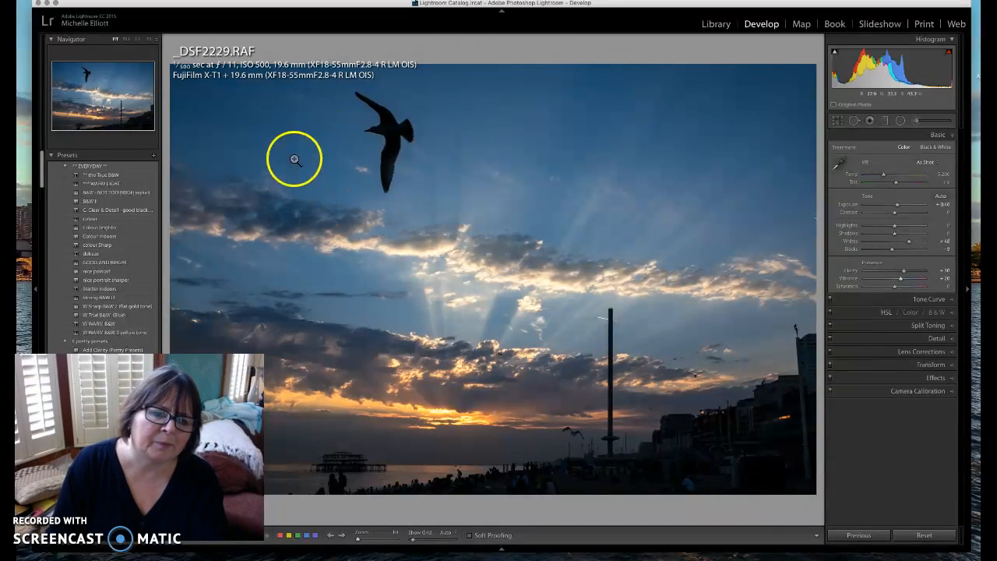
Zoom into the sky and heal the dark smudge beside the seagull with a larger, feathered Heal brush
{"action": "left_click", "coordinate": [293, 167]}
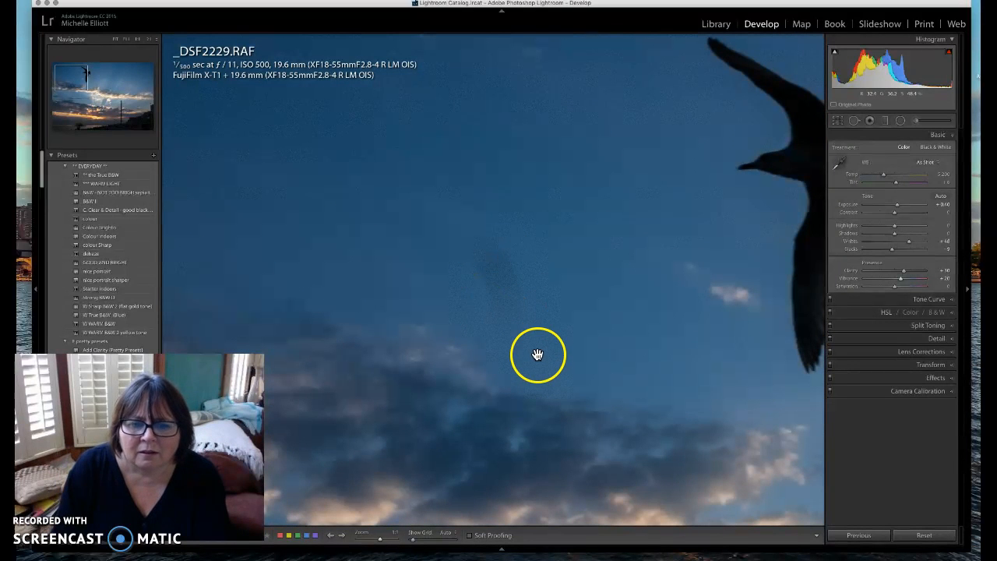
{"action": "left_click", "coordinate": [853, 123]}
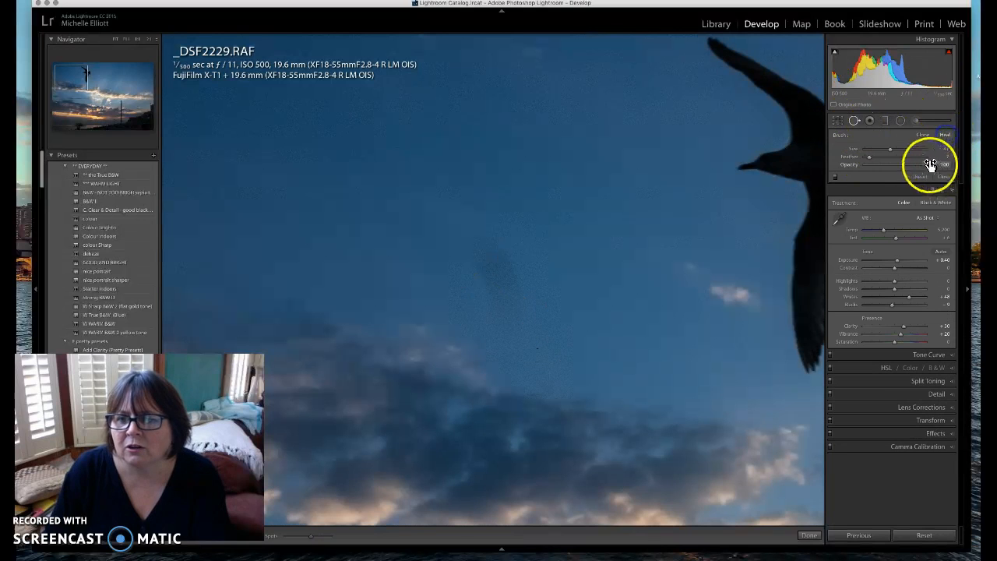
{"action": "left_click_drag", "start_coordinate": [891, 149], "coordinate": [911, 149]}
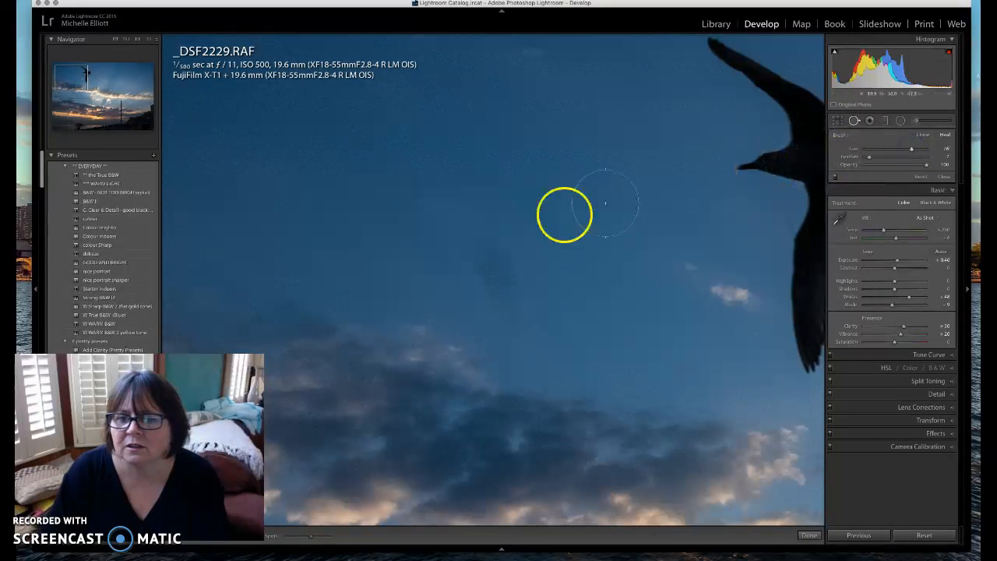
{"action": "left_click_drag", "start_coordinate": [870, 159], "coordinate": [871, 160]}
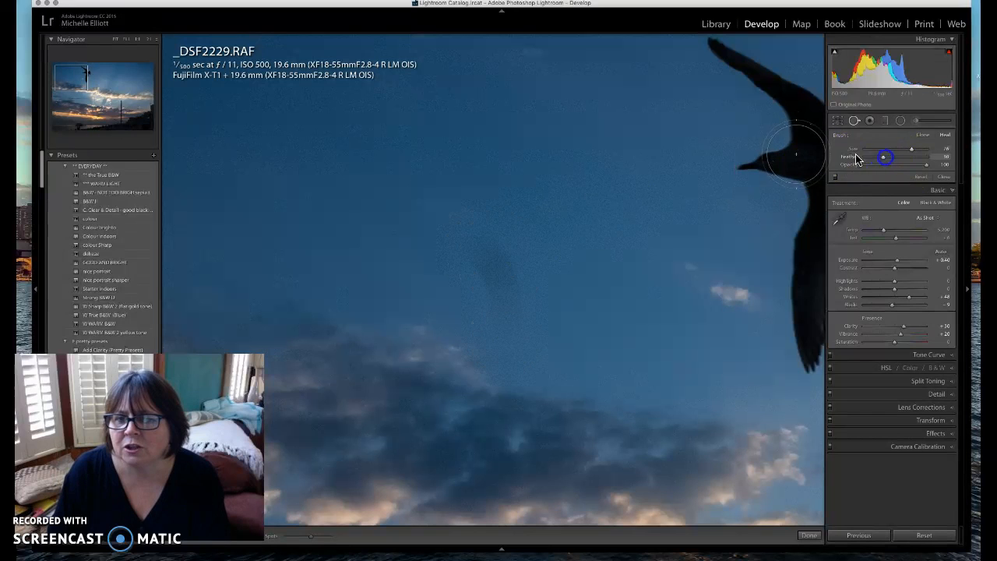
{"action": "left_click_drag", "start_coordinate": [485, 250], "coordinate": [498, 303]}
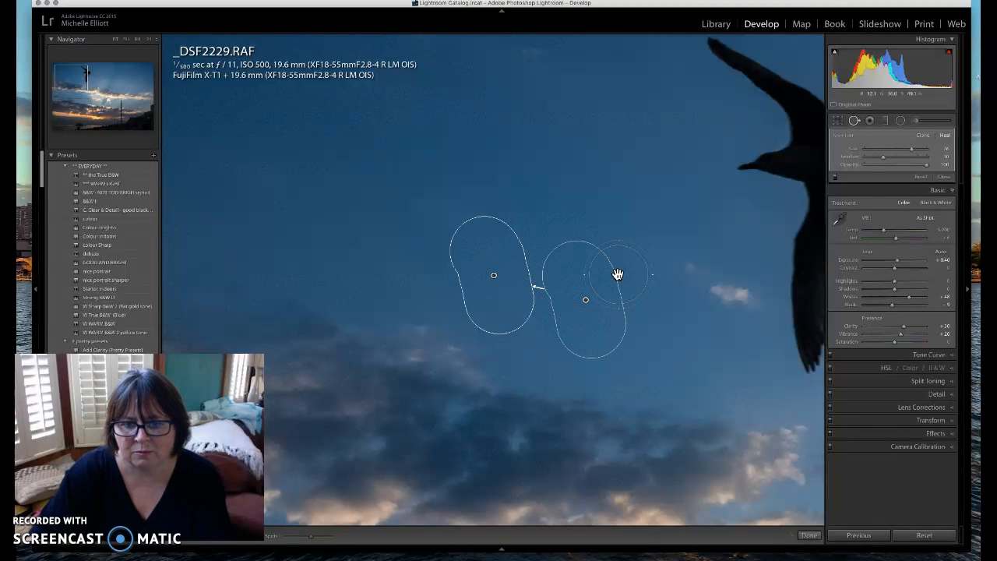
{"action": "left_click", "coordinate": [807, 535]}
Zoom to 1:1 on the dark buildings on the right, then return to Fit
{"action": "left_click", "coordinate": [115, 39]}
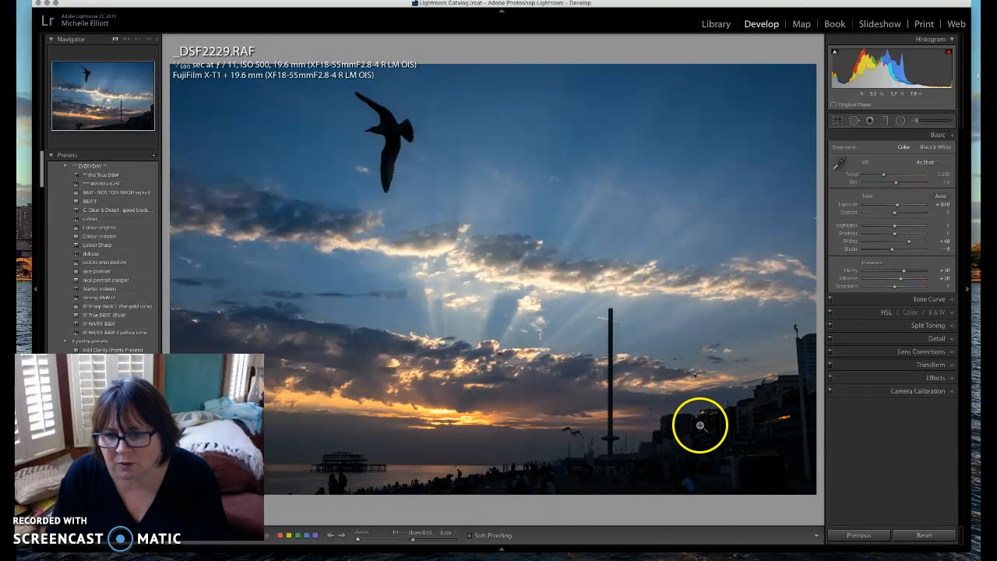
{"action": "left_click", "coordinate": [769, 423]}
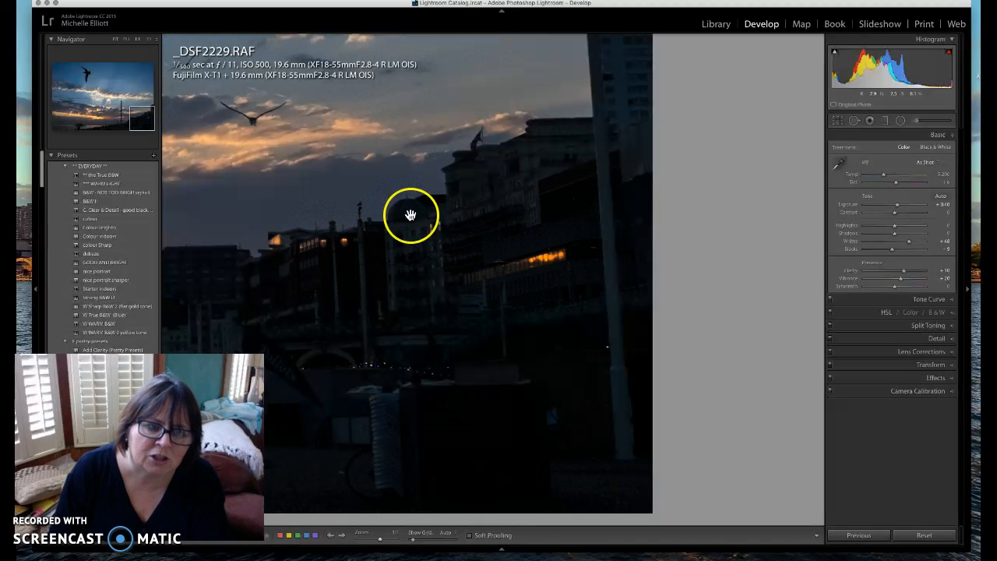
{"action": "left_click", "coordinate": [117, 38]}
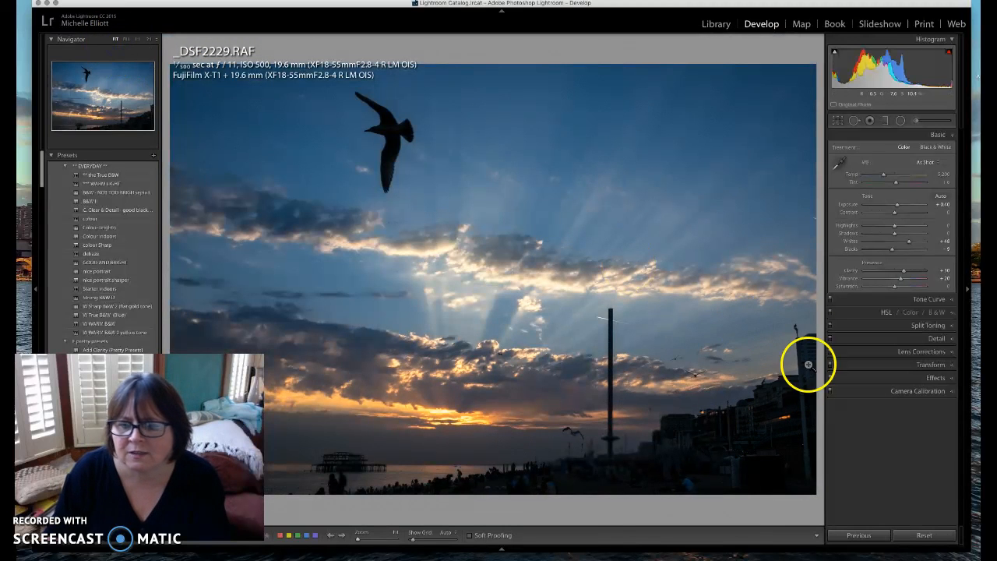
Pick the Adjustment Brush, set its strength, and discard a trial stroke on the buildings
{"action": "left_click", "coordinate": [915, 120]}
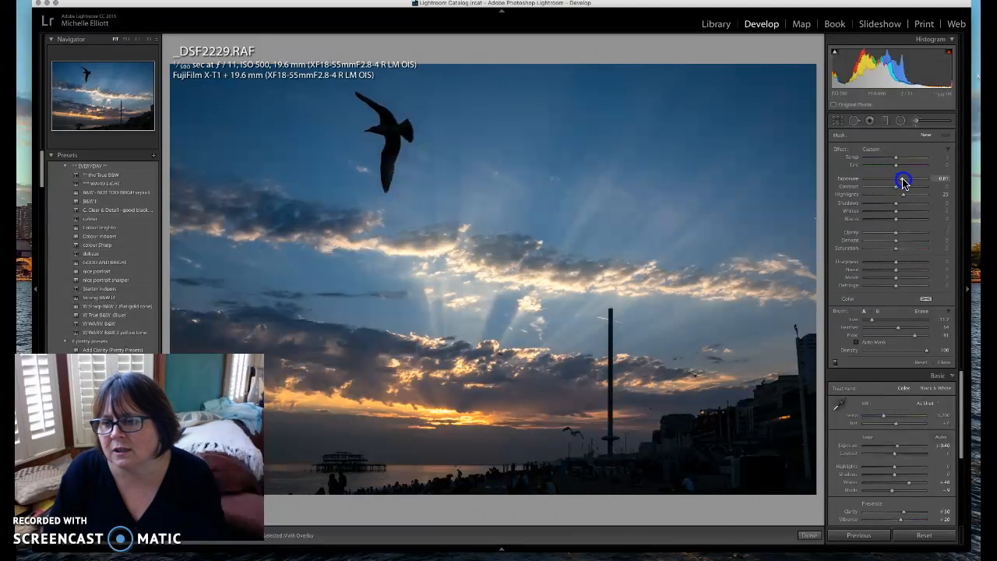
{"action": "left_click", "coordinate": [897, 232]}
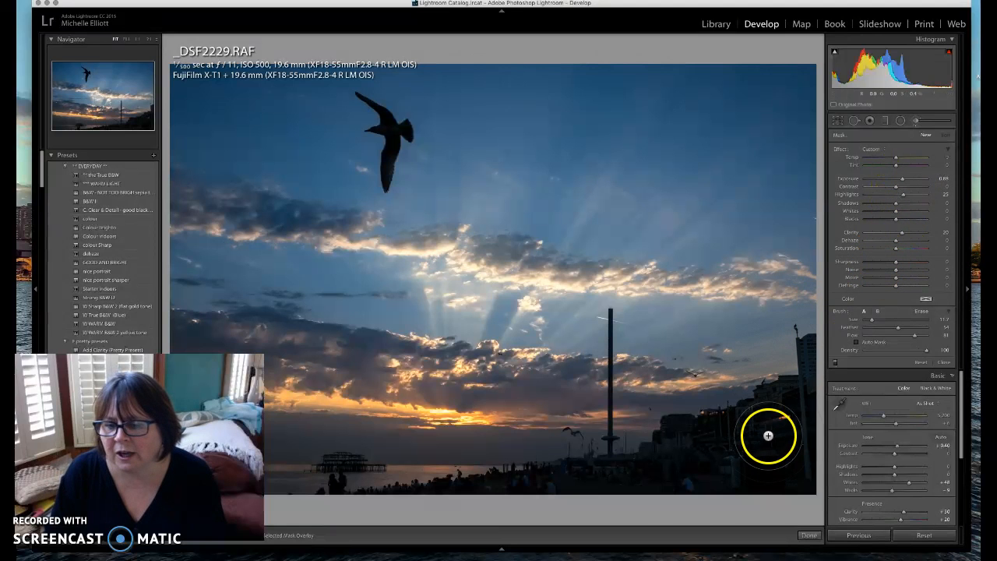
{"action": "left_click_drag", "start_coordinate": [740, 421], "coordinate": [683, 438]}
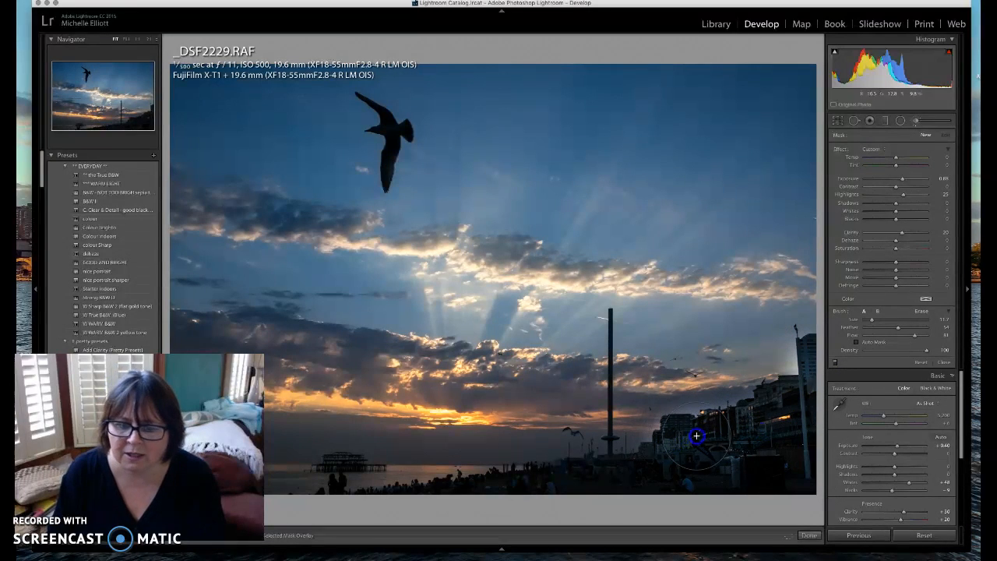
{"action": "left_click", "coordinate": [803, 433]}
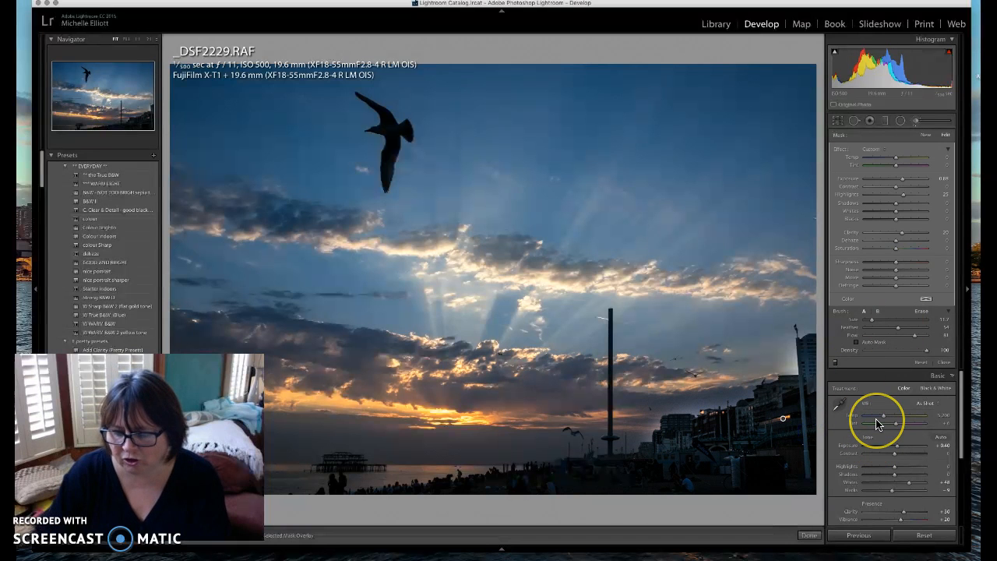
{"action": "key", "text": "Delete"}
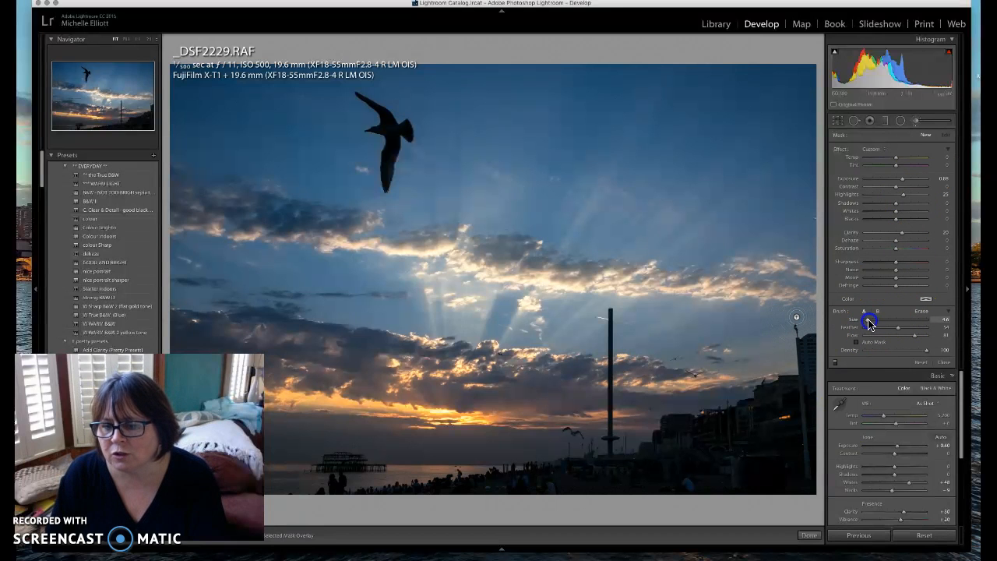
Paint brightening over the dark buildings at lower right, checking coverage with the mask overlay
{"action": "left_click_drag", "start_coordinate": [704, 421], "coordinate": [722, 419]}
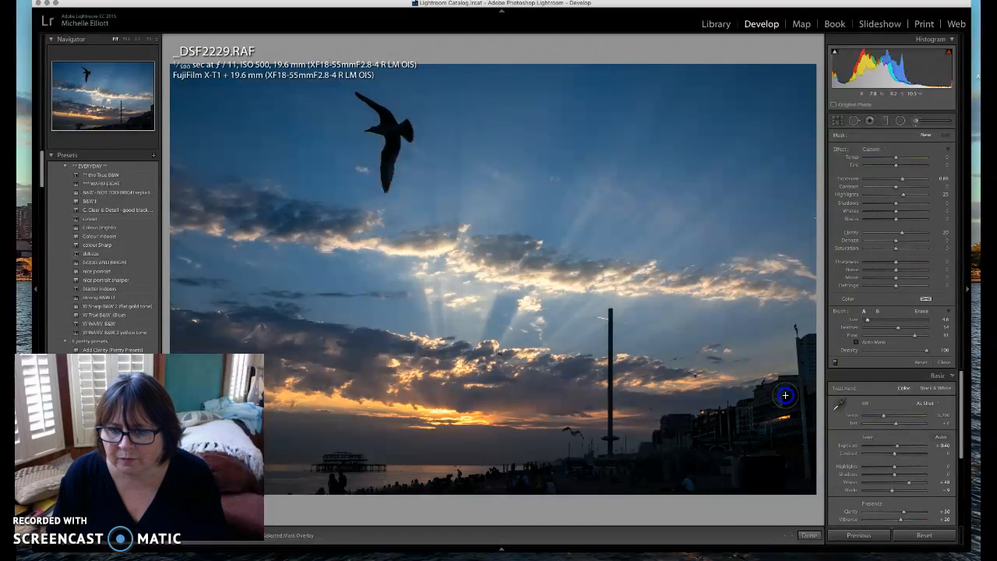
{"action": "left_click_drag", "start_coordinate": [785, 395], "coordinate": [787, 398]}
{"action": "left_click_drag", "start_coordinate": [686, 434], "coordinate": [674, 511]}
{"action": "left_click_drag", "start_coordinate": [657, 464], "coordinate": [664, 520]}
{"action": "mouse_move", "coordinate": [704, 428]}
{"action": "left_mouse_down"}
{"action": "mouse_move", "coordinate": [721, 499]}
{"action": "mouse_move", "coordinate": [734, 447]}
{"action": "mouse_move", "coordinate": [784, 413]}
{"action": "mouse_move", "coordinate": [752, 450]}
{"action": "mouse_move", "coordinate": [752, 424]}
{"action": "mouse_move", "coordinate": [775, 429]}
{"action": "mouse_move", "coordinate": [708, 460]}
{"action": "mouse_move", "coordinate": [756, 489]}
{"action": "left_mouse_up"}
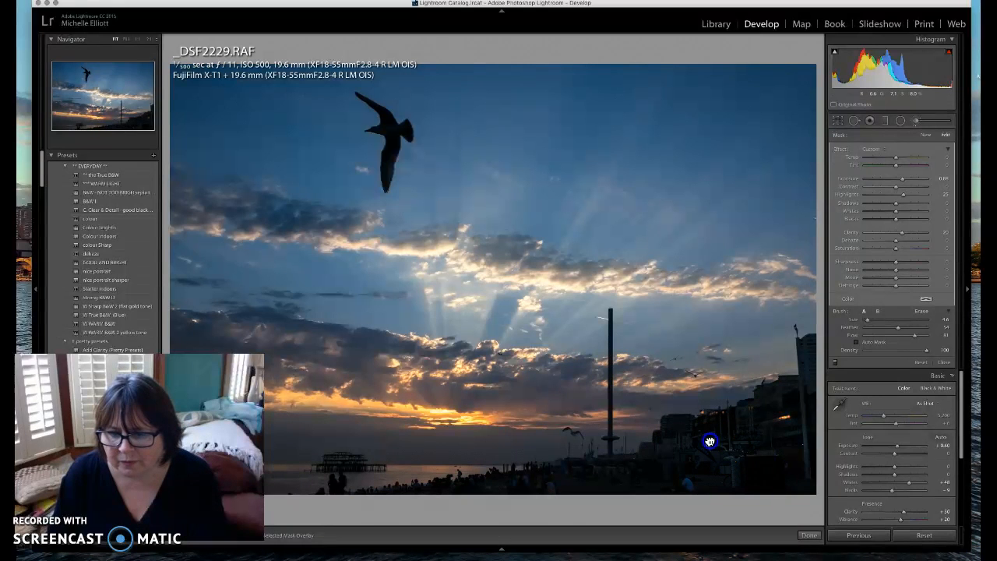
{"action": "key", "text": "o"}
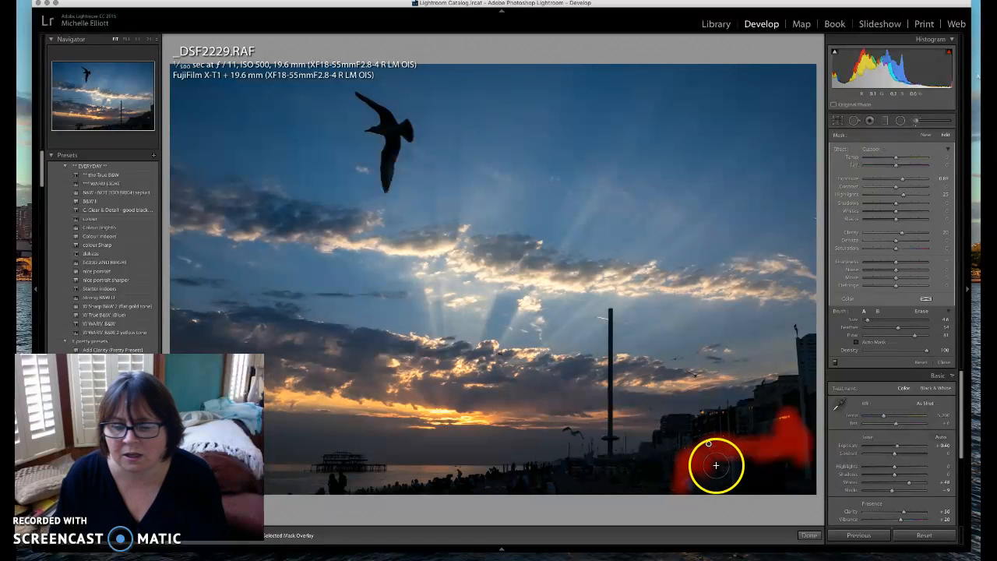
{"action": "left_click_drag", "start_coordinate": [709, 446], "coordinate": [708, 434]}
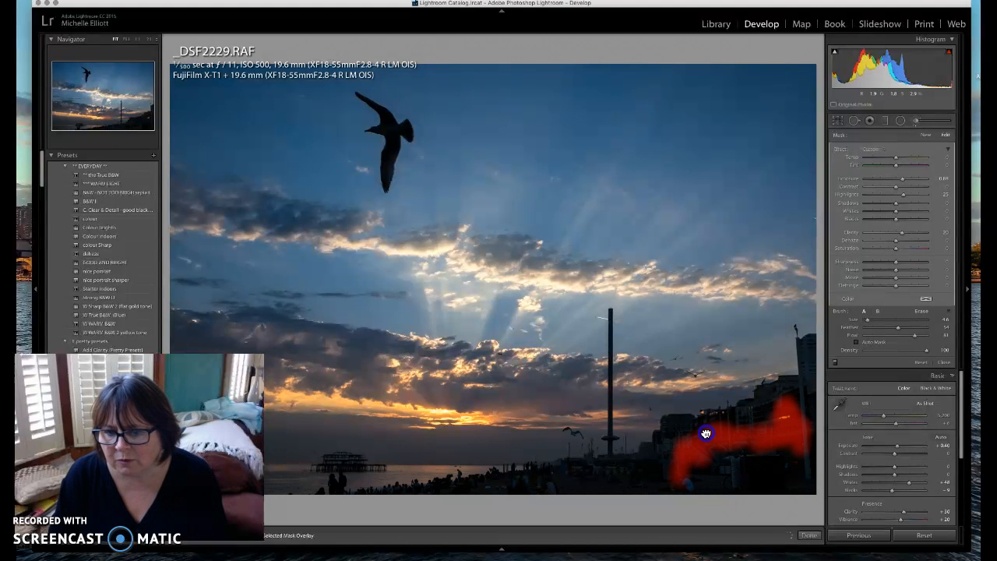
{"action": "left_click", "coordinate": [704, 431]}
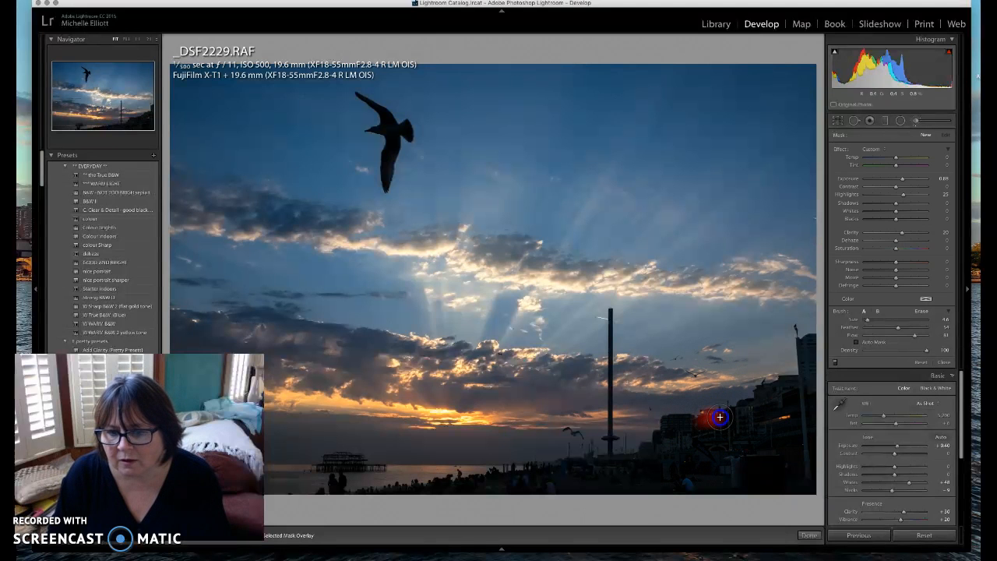
Paint a new brush adjustment across the buildings and down the tower base
{"action": "left_click_drag", "start_coordinate": [792, 421], "coordinate": [791, 422]}
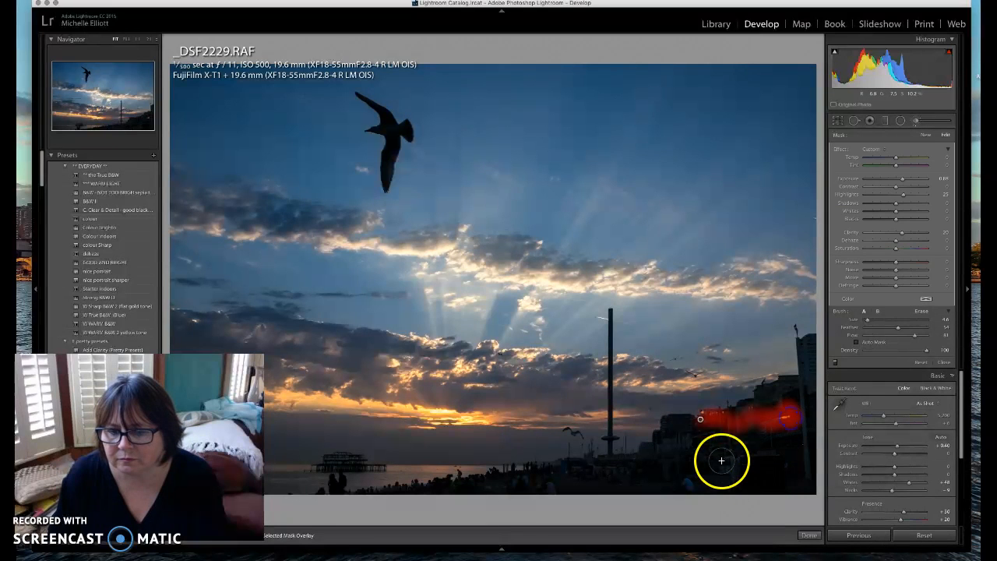
{"action": "left_click", "coordinate": [676, 441]}
{"action": "mouse_move", "coordinate": [702, 423]}
{"action": "left_mouse_down"}
{"action": "mouse_move", "coordinate": [699, 440]}
{"action": "mouse_move", "coordinate": [701, 420]}
{"action": "left_mouse_up"}
{"action": "left_click", "coordinate": [669, 435]}
{"action": "left_click", "coordinate": [611, 438]}
{"action": "left_click_drag", "start_coordinate": [613, 437], "coordinate": [611, 455]}
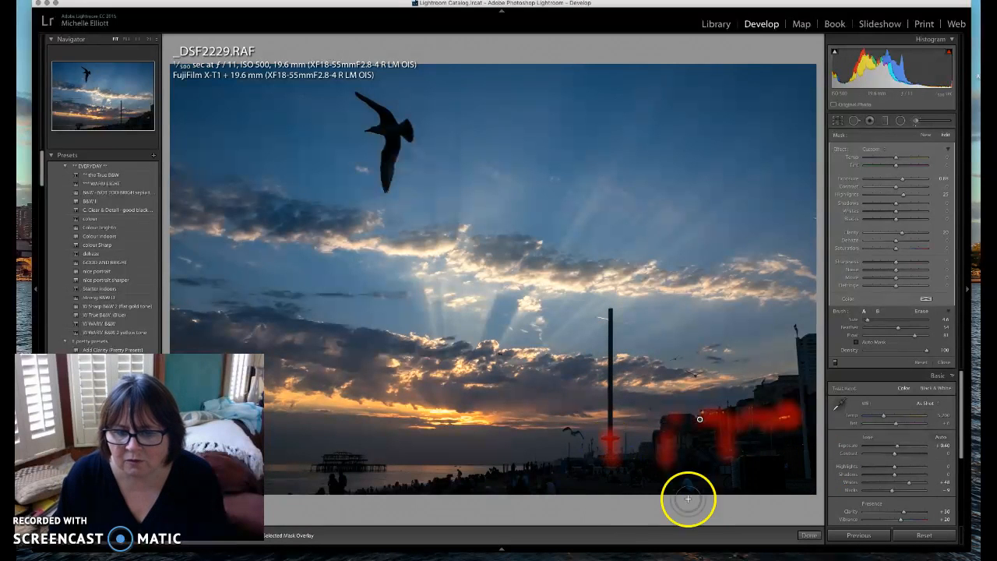
Extend the brushed brightening along the shoreline with the overlay hidden
{"action": "left_click", "coordinate": [461, 478]}
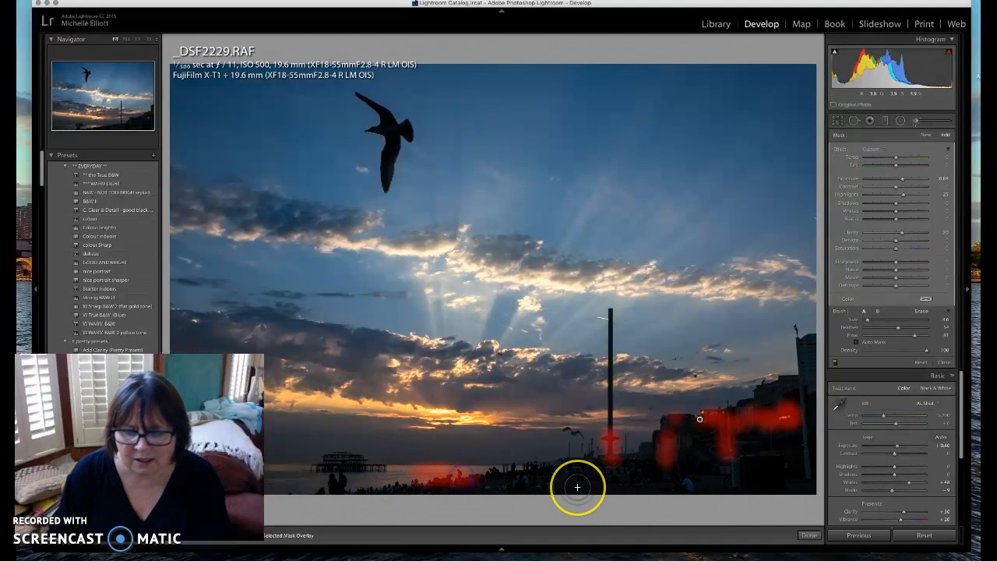
{"action": "key", "text": "o"}
{"action": "left_click", "coordinate": [431, 494]}
{"action": "left_click", "coordinate": [415, 471]}
{"action": "left_click_drag", "start_coordinate": [390, 472], "coordinate": [423, 474]}
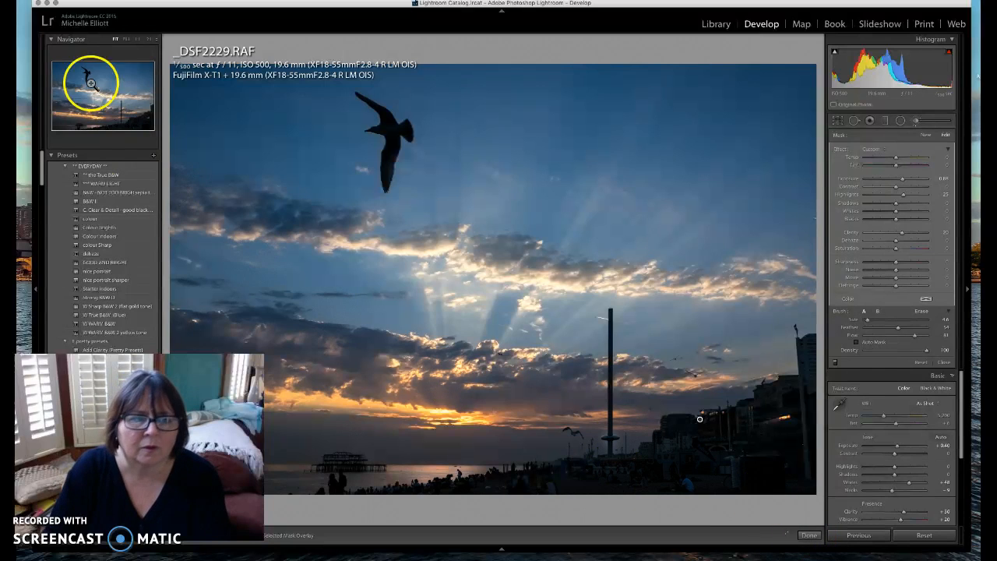
Zoom in on the tower and set up a smaller Erase brush with the overlay visible
{"action": "left_click", "coordinate": [138, 40]}
{"action": "mouse_move", "coordinate": [143, 114]}
{"action": "left_mouse_down"}
{"action": "mouse_move", "coordinate": [117, 112]}
{"action": "mouse_move", "coordinate": [123, 117]}
{"action": "left_mouse_up"}
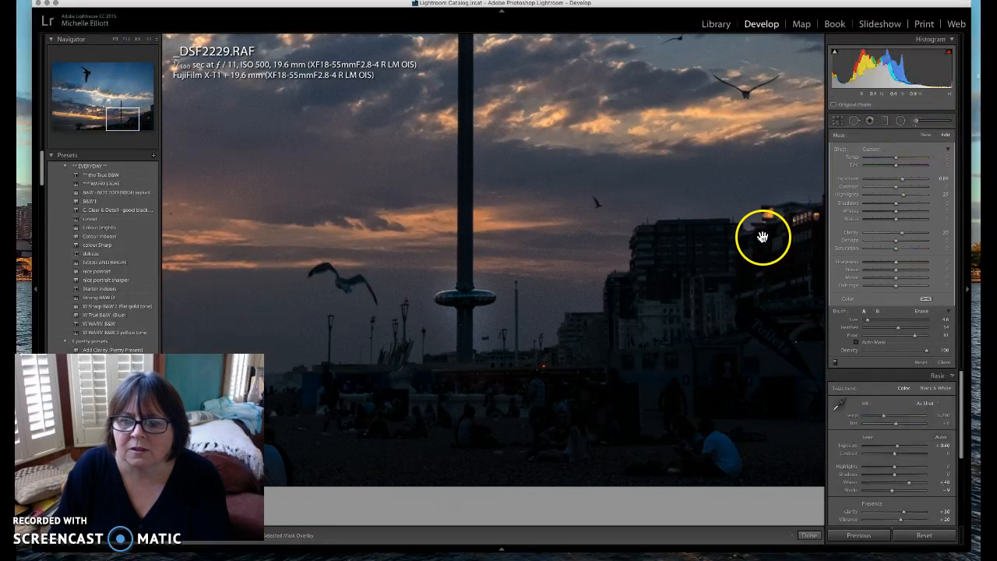
{"action": "left_click", "coordinate": [922, 312]}
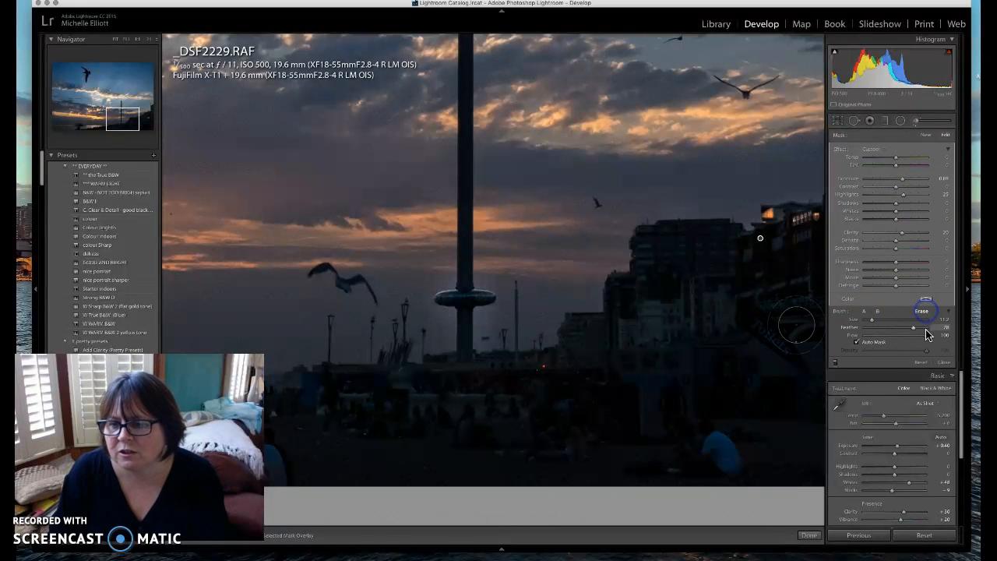
{"action": "key", "text": "o"}
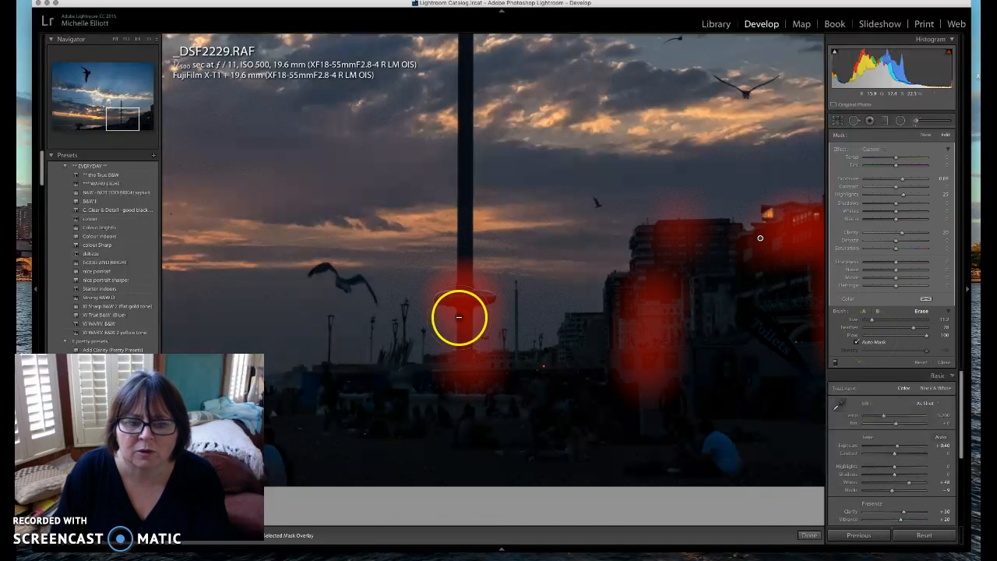
{"action": "left_click_drag", "start_coordinate": [874, 322], "coordinate": [869, 321]}
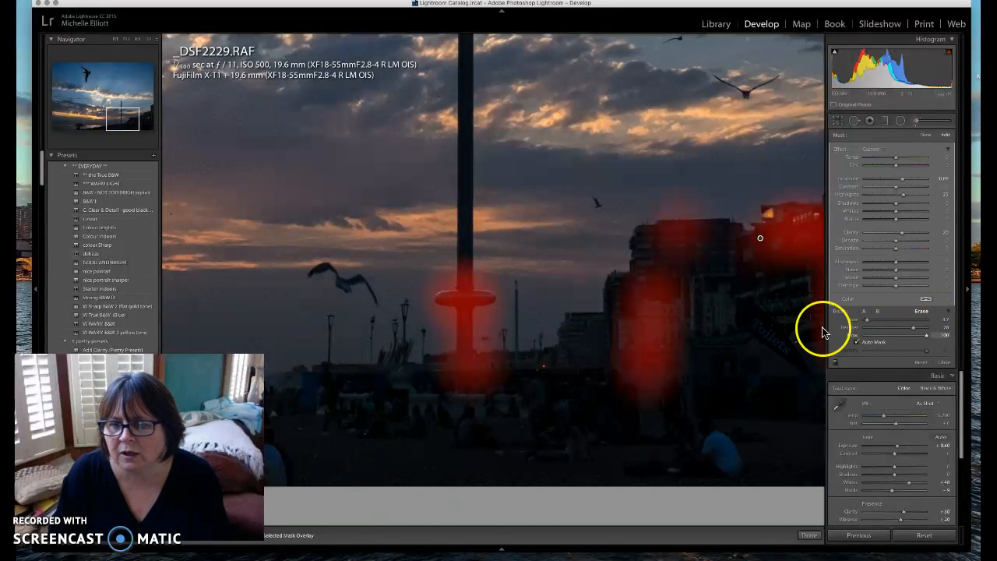
{"action": "left_click_drag", "start_coordinate": [481, 262], "coordinate": [479, 263]}
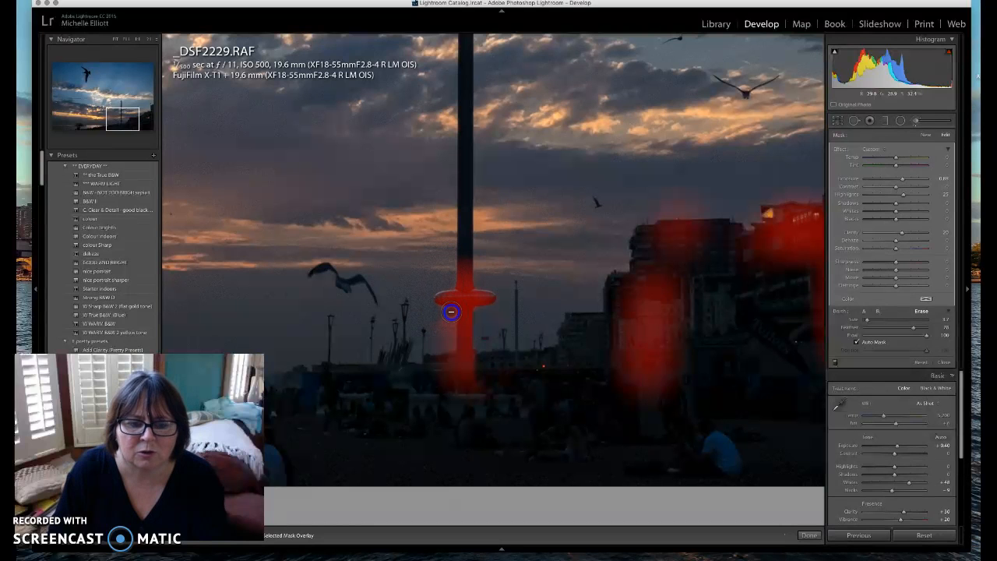
Erase the mask spilling up the tower pole above the disc
{"action": "left_click_drag", "start_coordinate": [450, 282], "coordinate": [465, 248]}
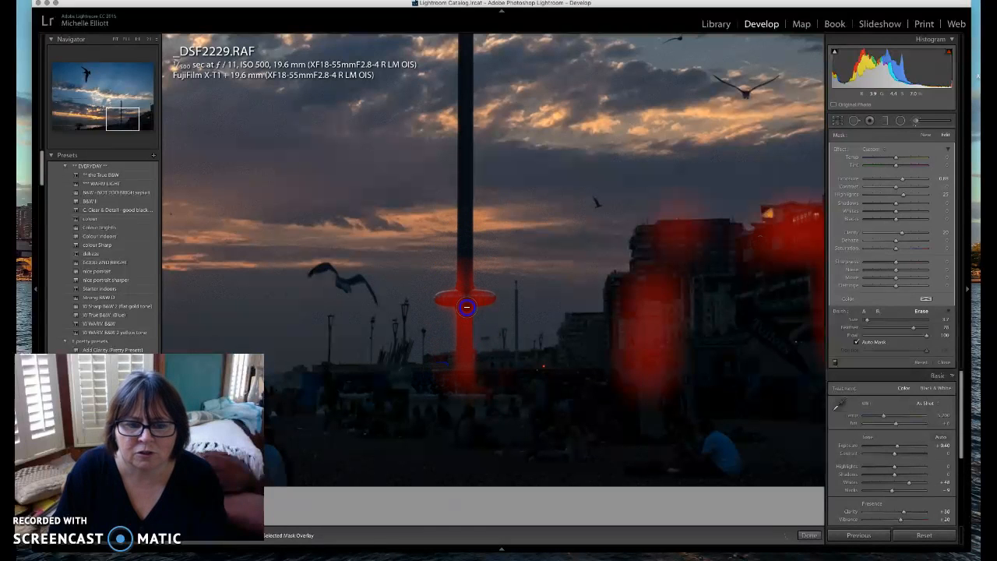
{"action": "left_click_drag", "start_coordinate": [466, 380], "coordinate": [464, 392]}
{"action": "left_click_drag", "start_coordinate": [468, 259], "coordinate": [468, 270]}
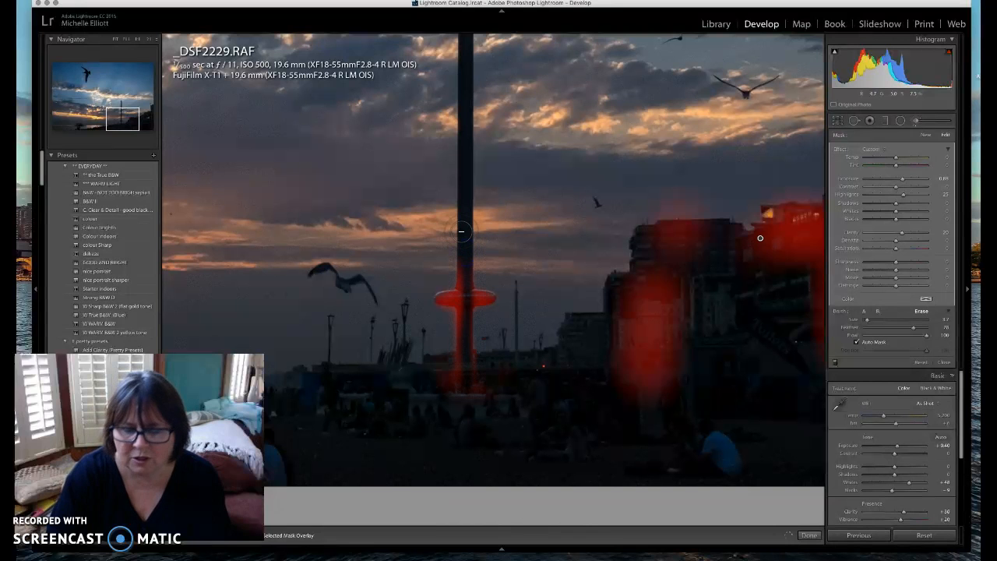
{"action": "key", "text": "o"}
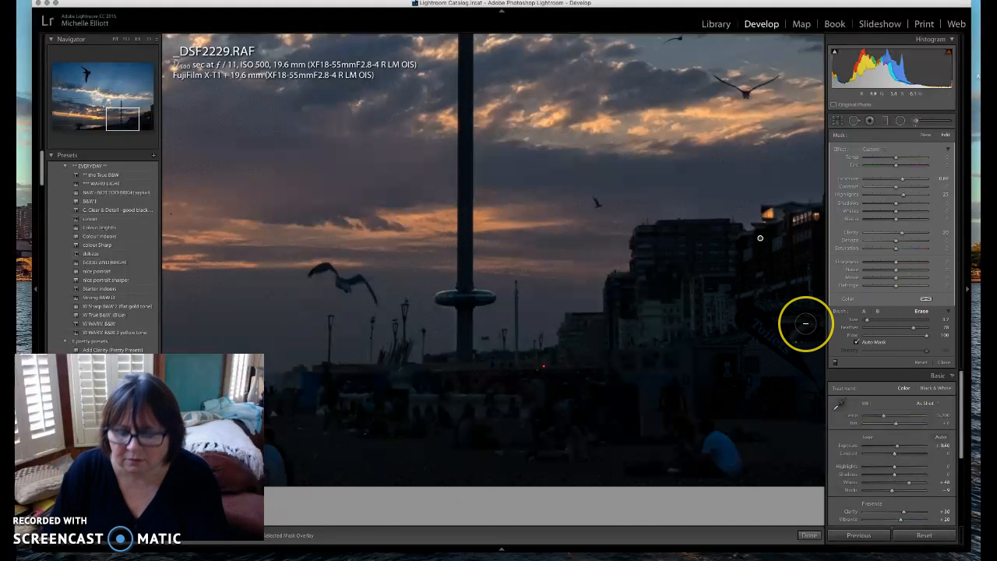
Compare Before and After, re-show the mask overlay, and choose a wider Navigator zoom ratio
{"action": "key", "text": "backslash"}
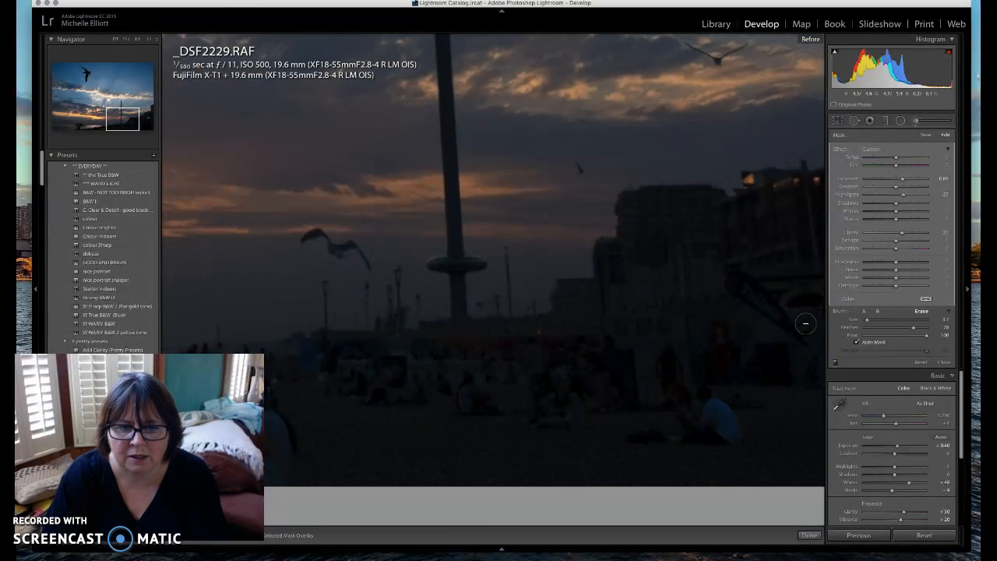
{"action": "key", "text": "backslash"}
{"action": "key", "text": "backslash"}
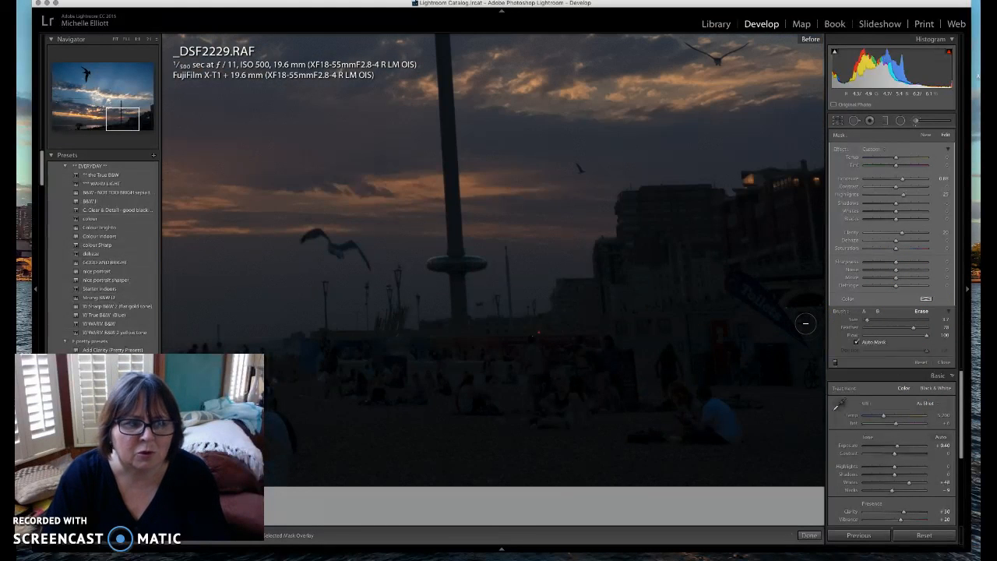
{"action": "key", "text": "backslash"}
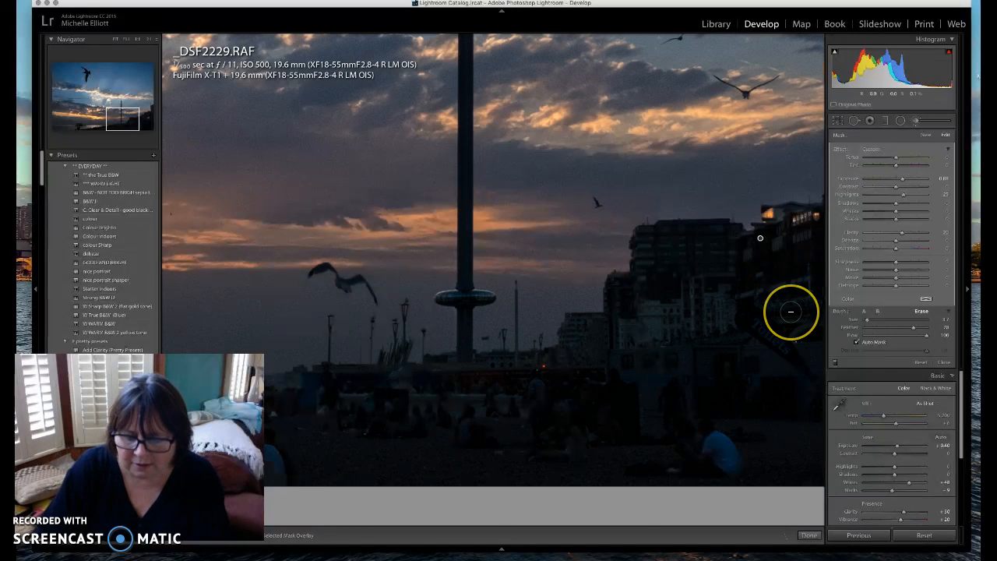
{"action": "key", "text": "o"}
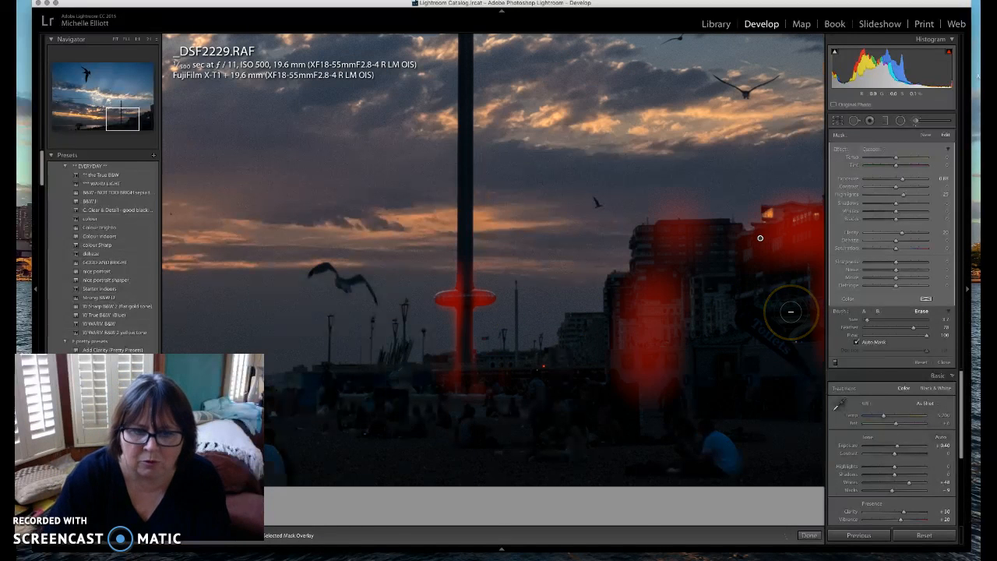
{"action": "left_click", "coordinate": [153, 40]}
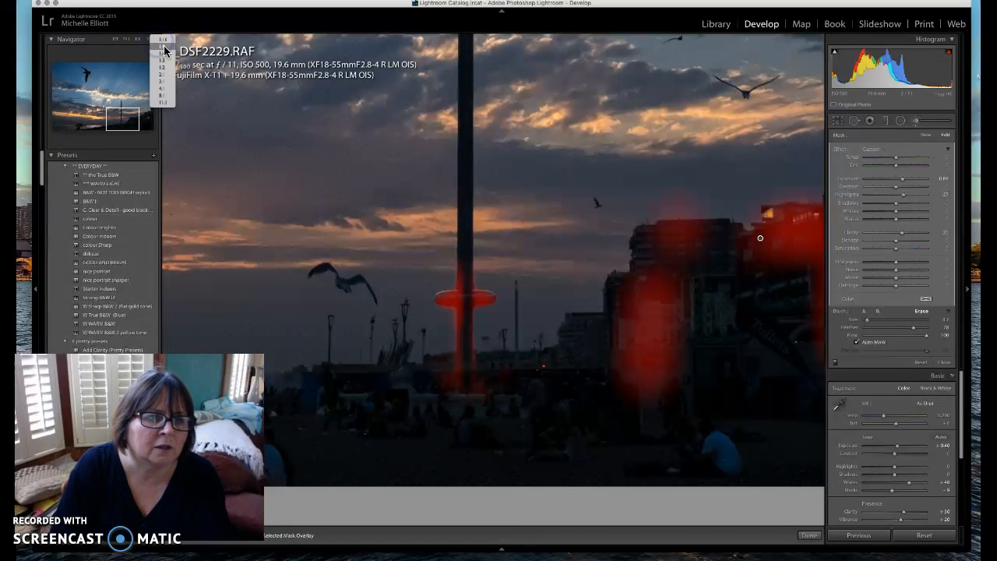
{"action": "left_click", "coordinate": [163, 54]}
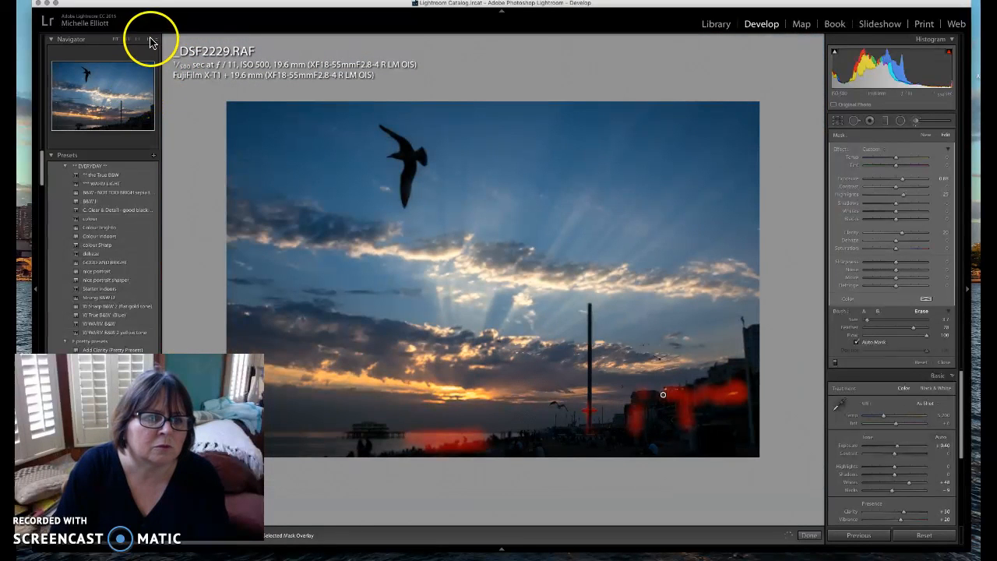
{"action": "left_click", "coordinate": [153, 39]}
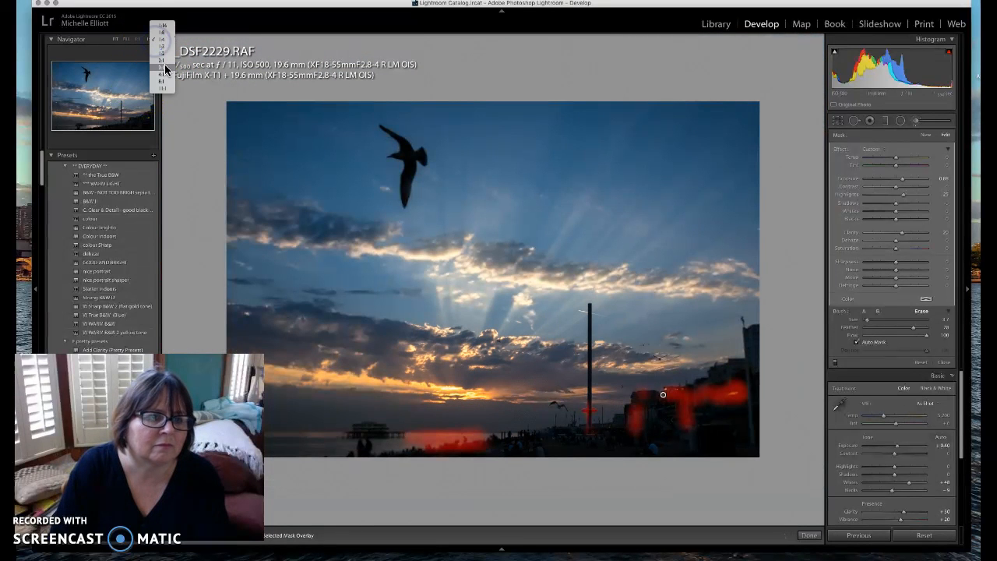
Zoom in closely and erase the brush mask from the tower disc, its edges and the shaft
{"action": "left_click", "coordinate": [165, 71]}
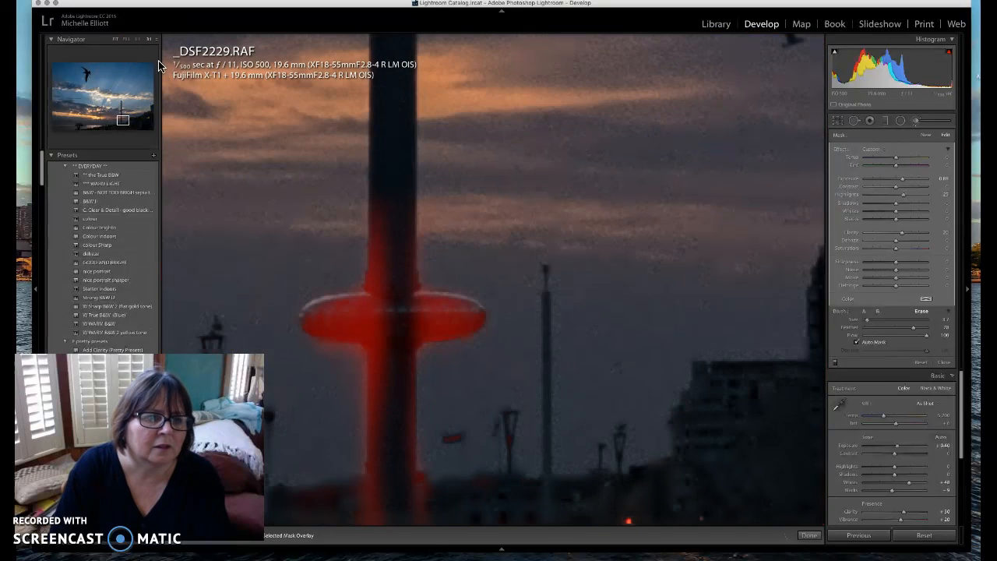
{"action": "left_click", "coordinate": [921, 312]}
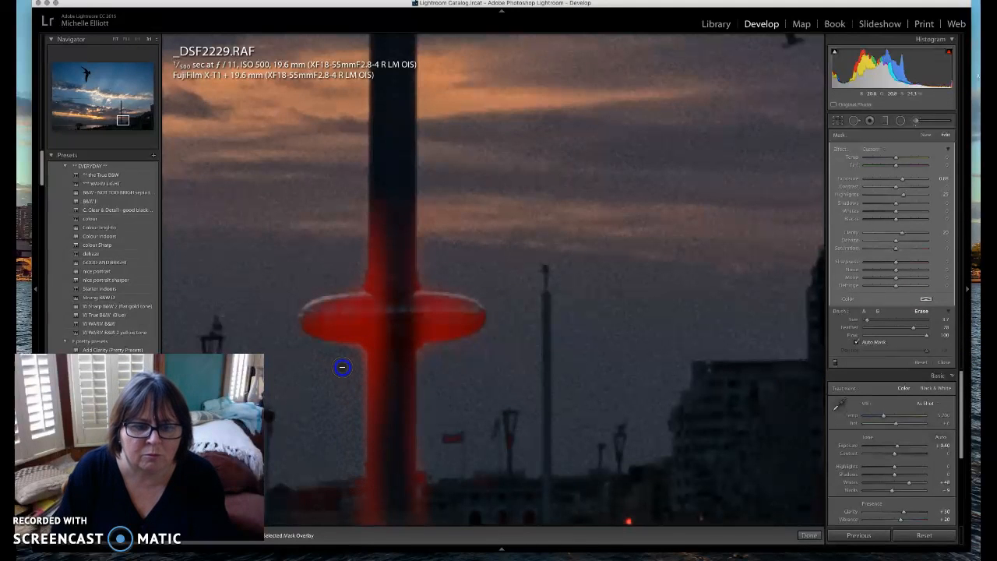
{"action": "left_click", "coordinate": [362, 237]}
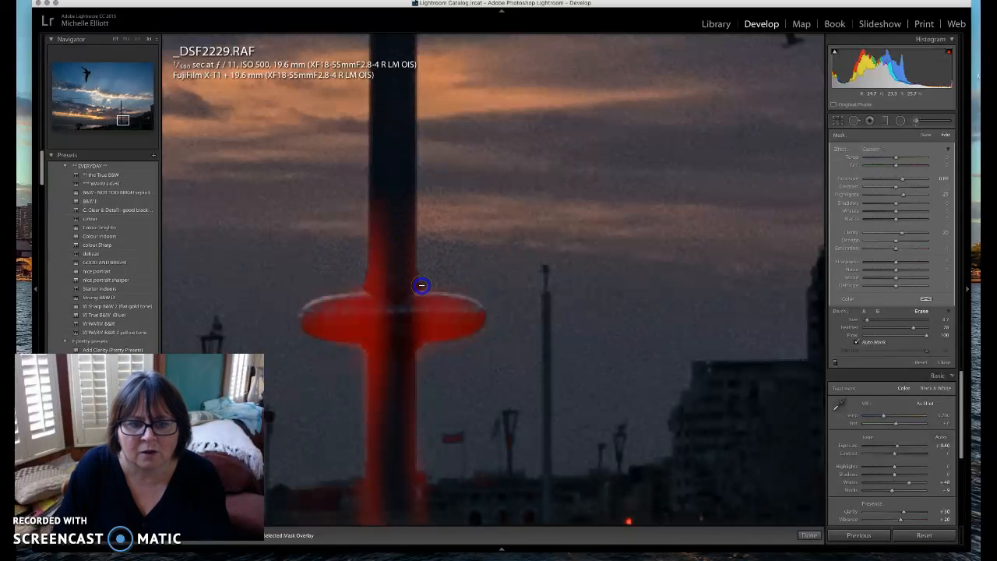
{"action": "left_click", "coordinate": [425, 361]}
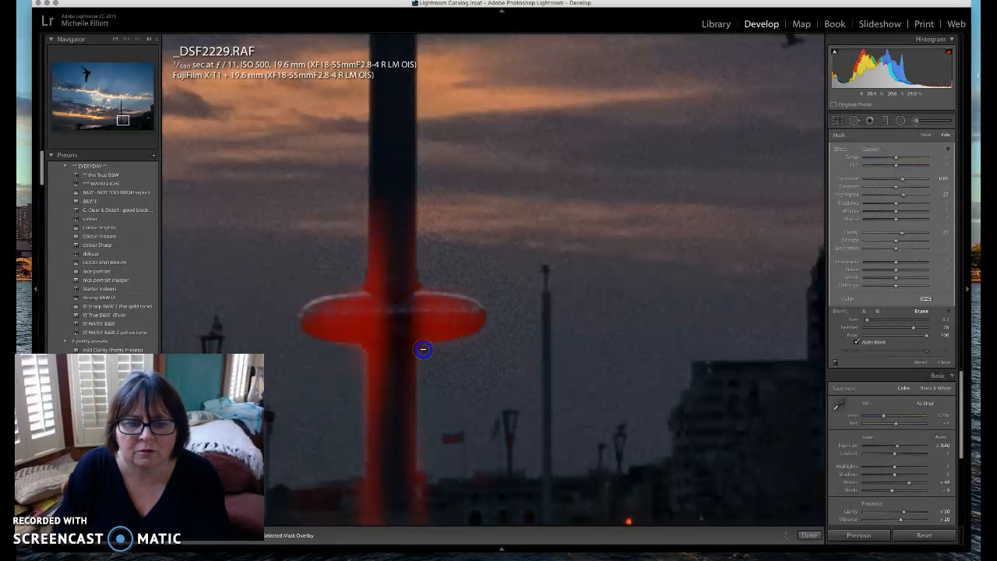
{"action": "left_click", "coordinate": [426, 323]}
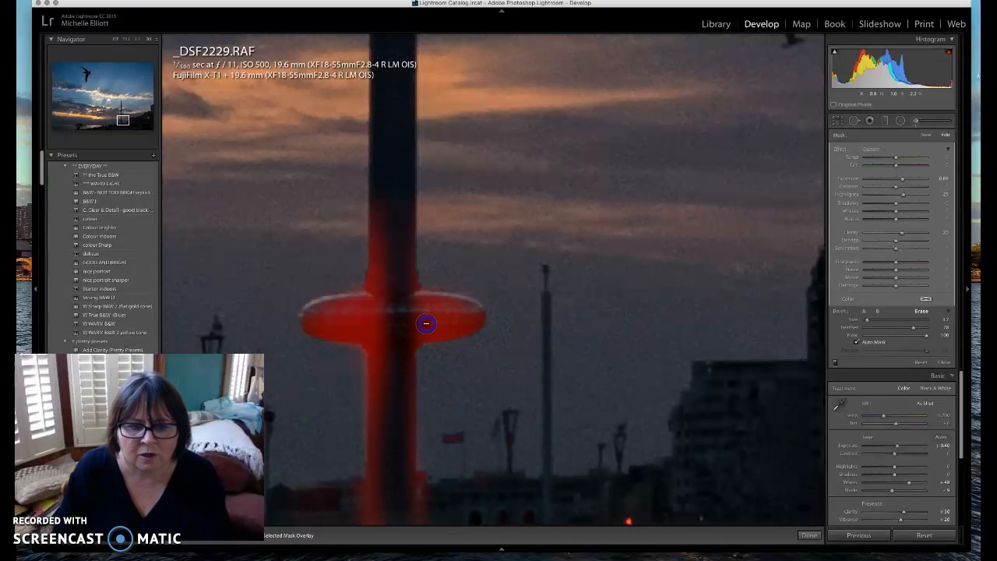
{"action": "mouse_move", "coordinate": [388, 331]}
{"action": "left_mouse_down"}
{"action": "mouse_move", "coordinate": [447, 325]}
{"action": "mouse_move", "coordinate": [411, 330]}
{"action": "left_mouse_up"}
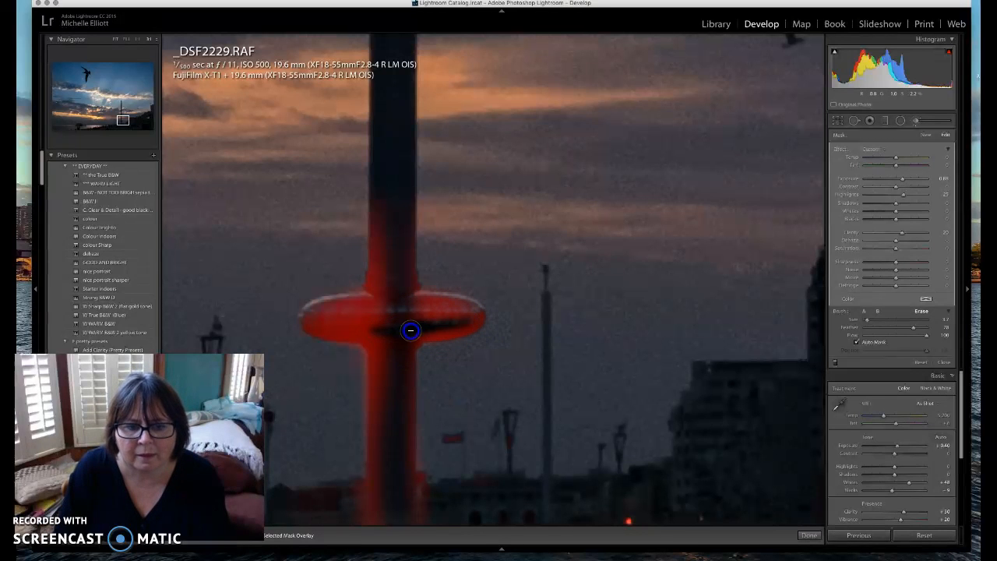
{"action": "left_click", "coordinate": [418, 391]}
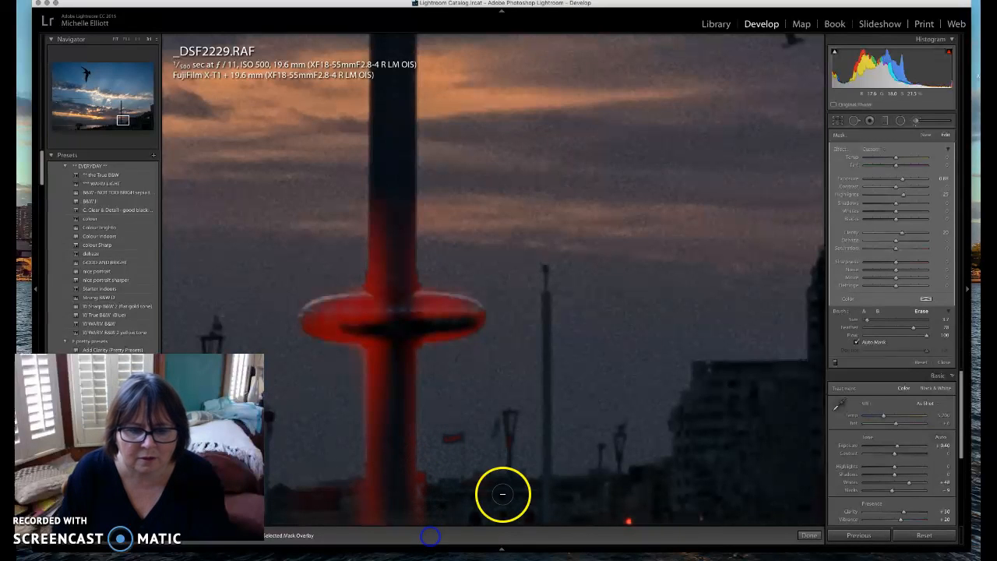
{"action": "left_click", "coordinate": [356, 349]}
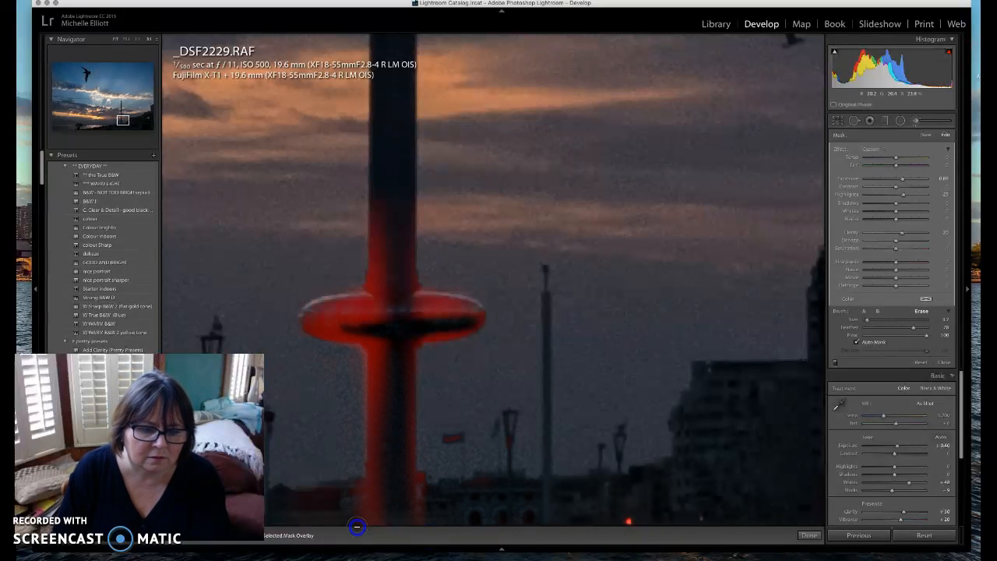
{"action": "left_click", "coordinate": [364, 276]}
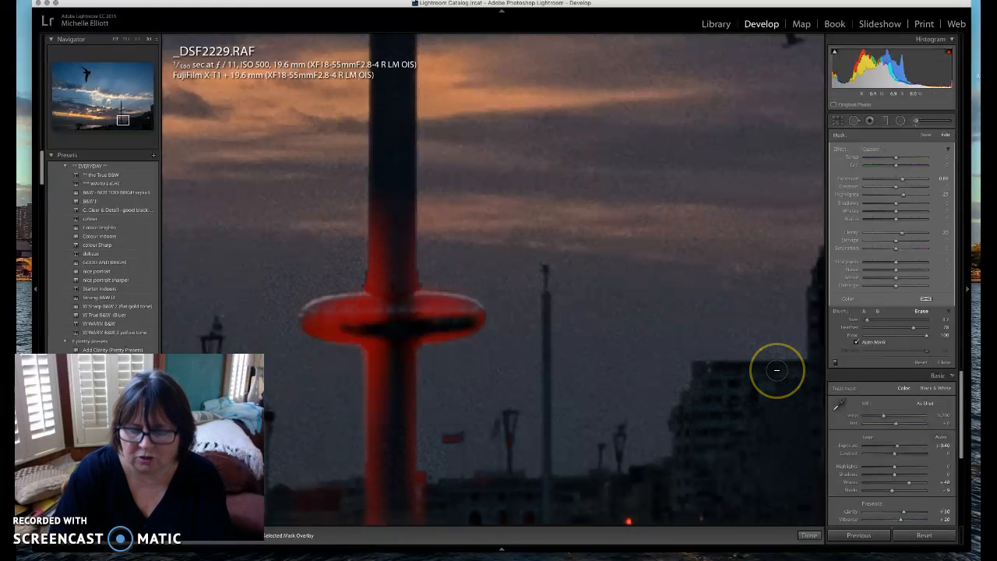
{"action": "key", "text": "o"}
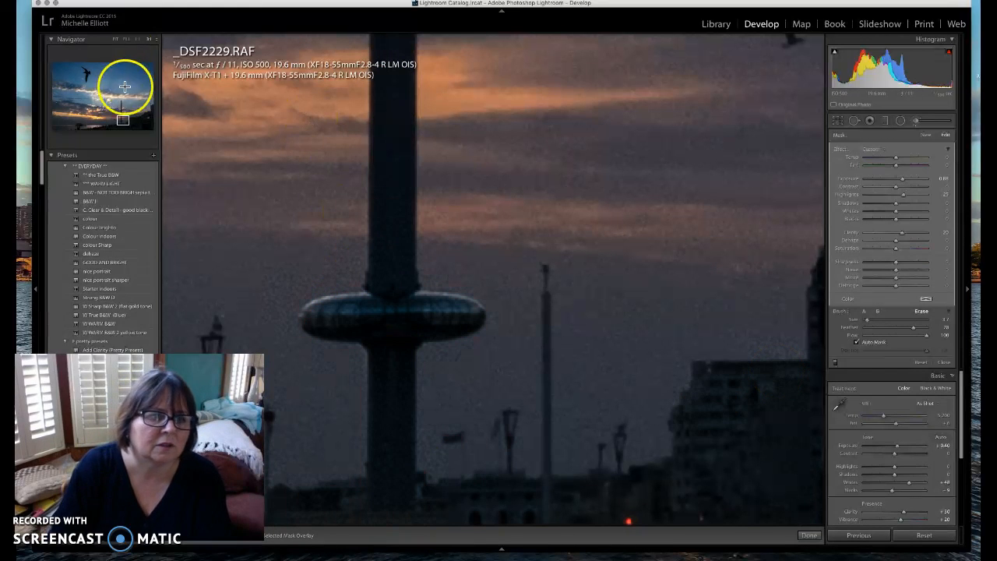
{"action": "left_click", "coordinate": [115, 39]}
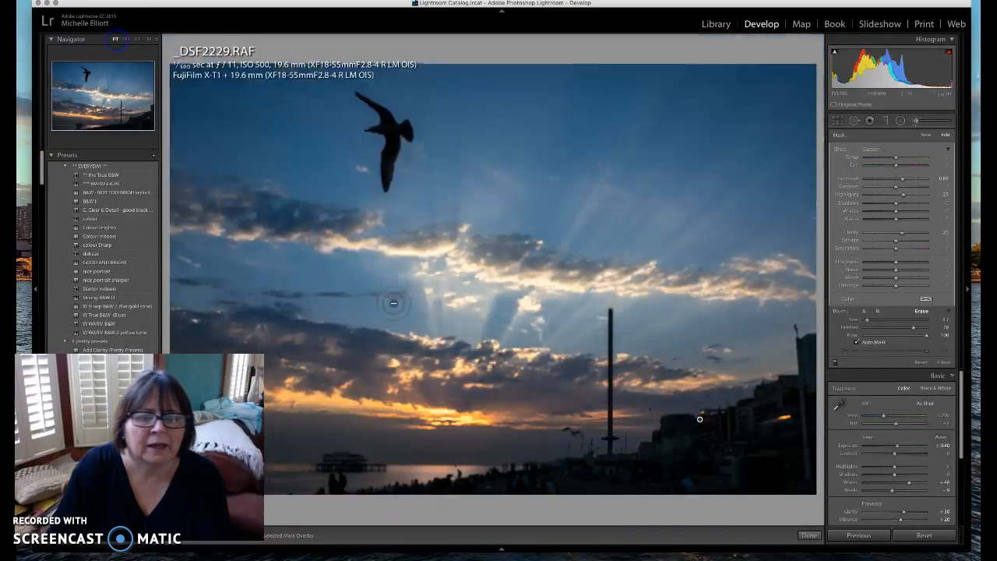
Close brush editing, then view the pier at 1:1 and return to Fit
{"action": "left_click", "coordinate": [810, 535]}
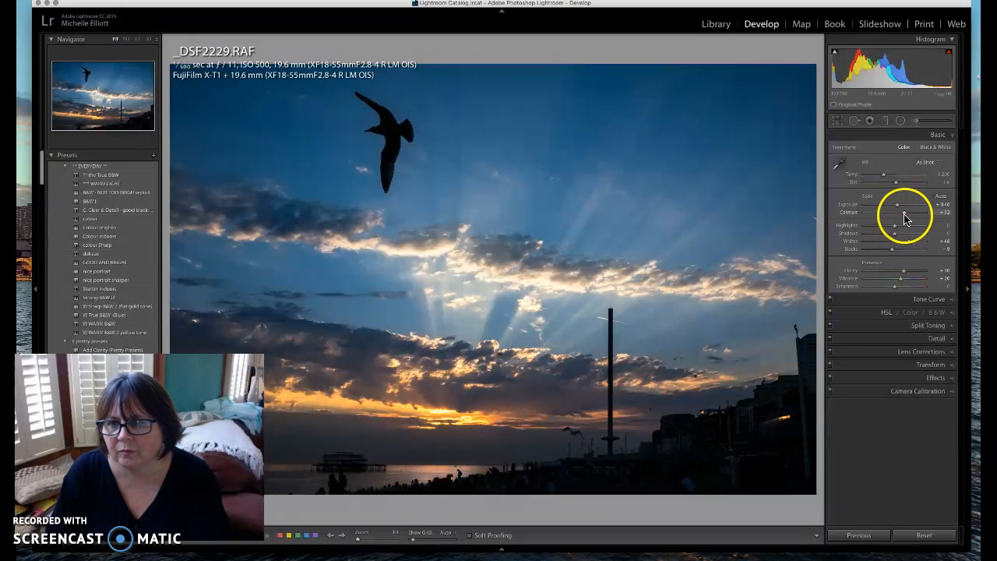
{"action": "left_click", "coordinate": [343, 459]}
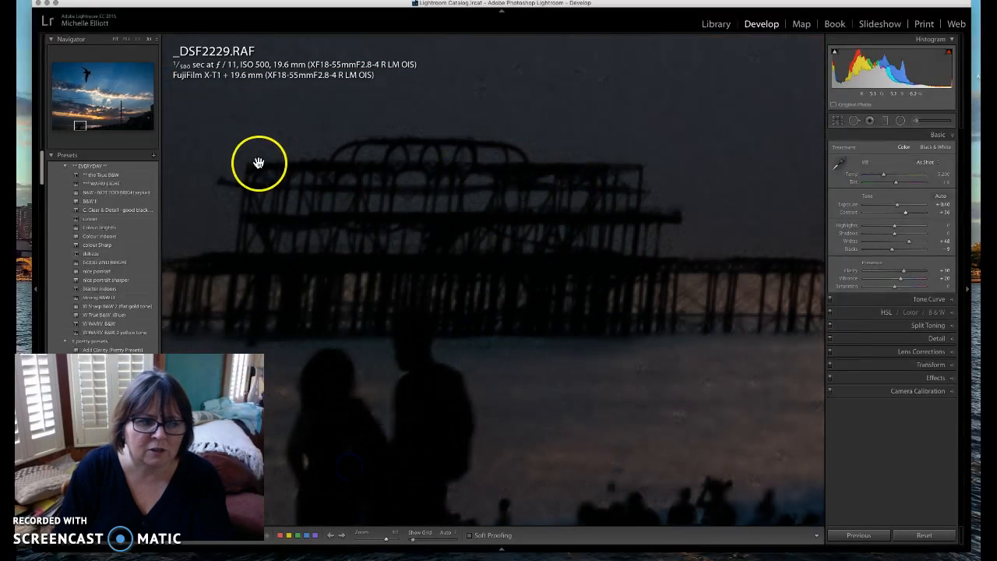
{"action": "left_click", "coordinate": [116, 38]}
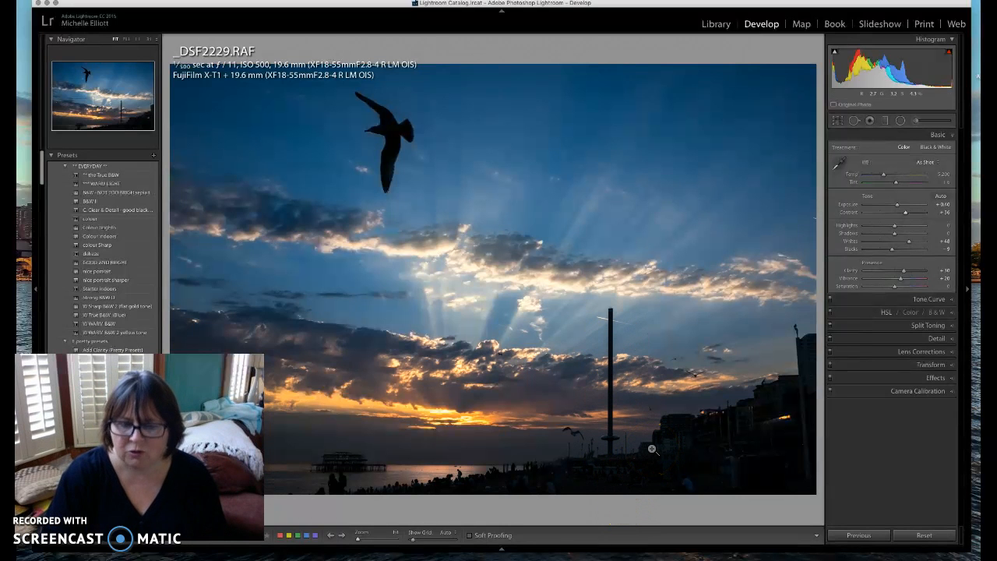
Inspect the pier close-up in the Before view, then go back to the edited version
{"action": "key", "text": "backslash"}
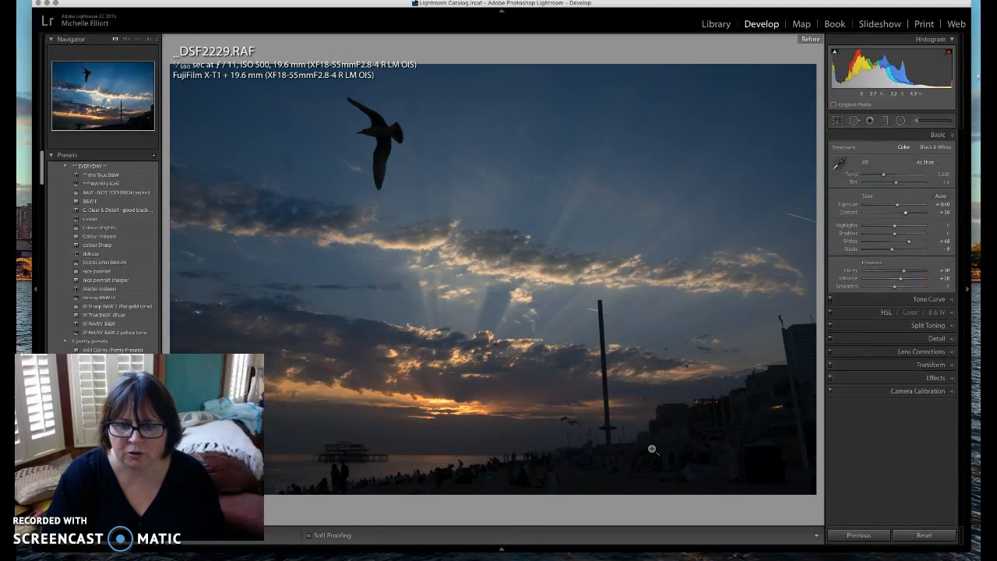
{"action": "left_click", "coordinate": [345, 460]}
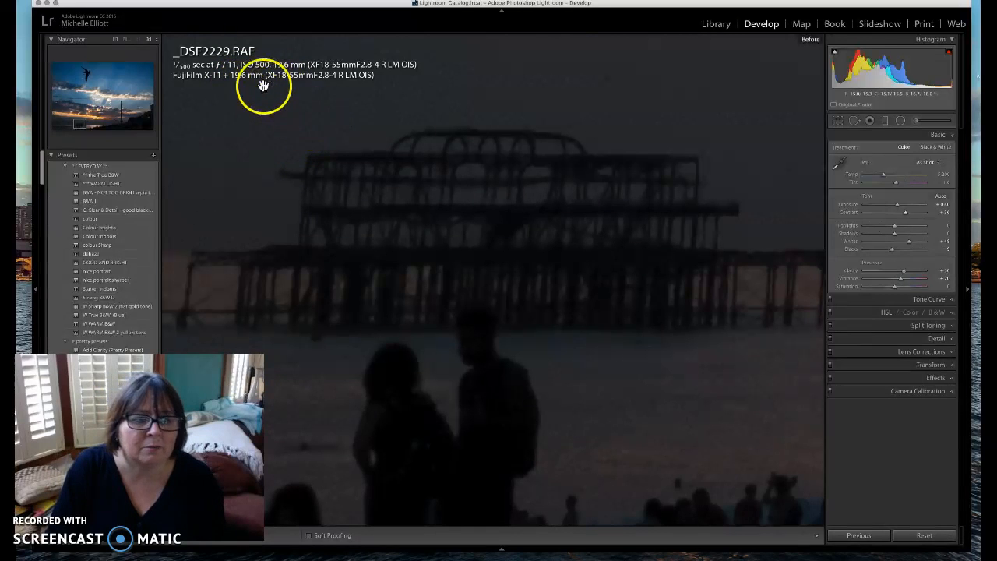
{"action": "left_click", "coordinate": [115, 39]}
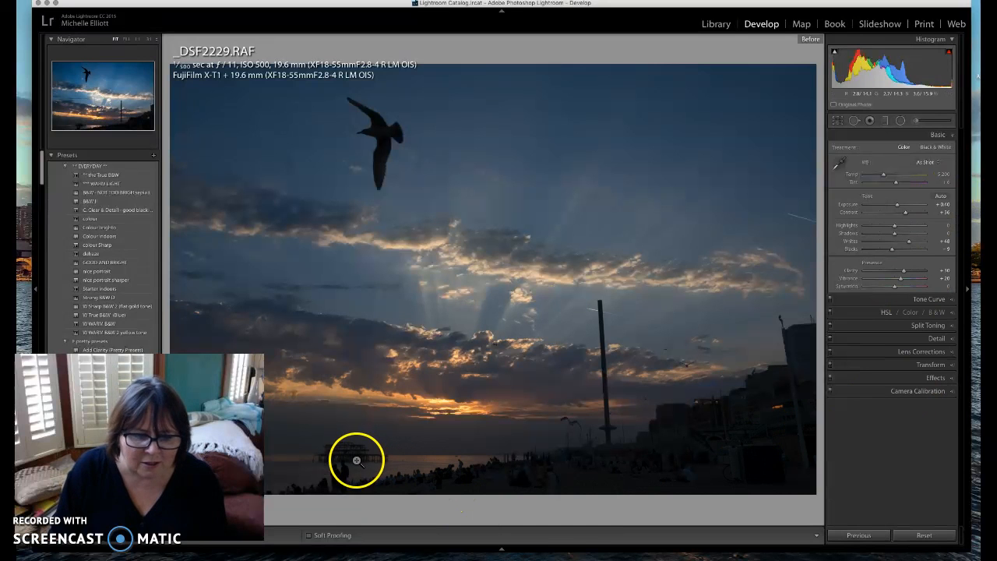
{"action": "left_click", "coordinate": [823, 352]}
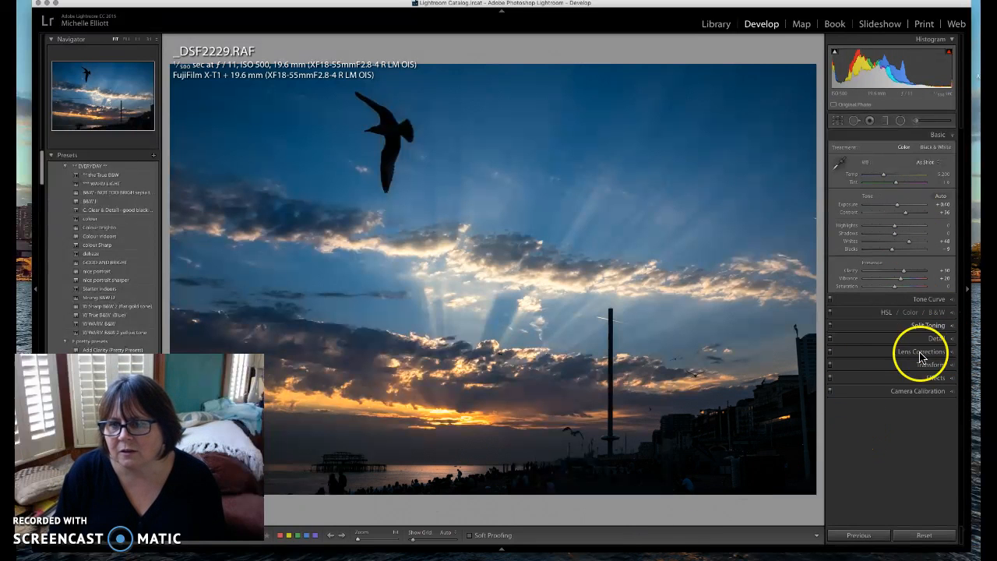
Aim the Detail preview at the pier and set sharpening Amount 52, Masking 49
{"action": "left_click", "coordinate": [938, 340]}
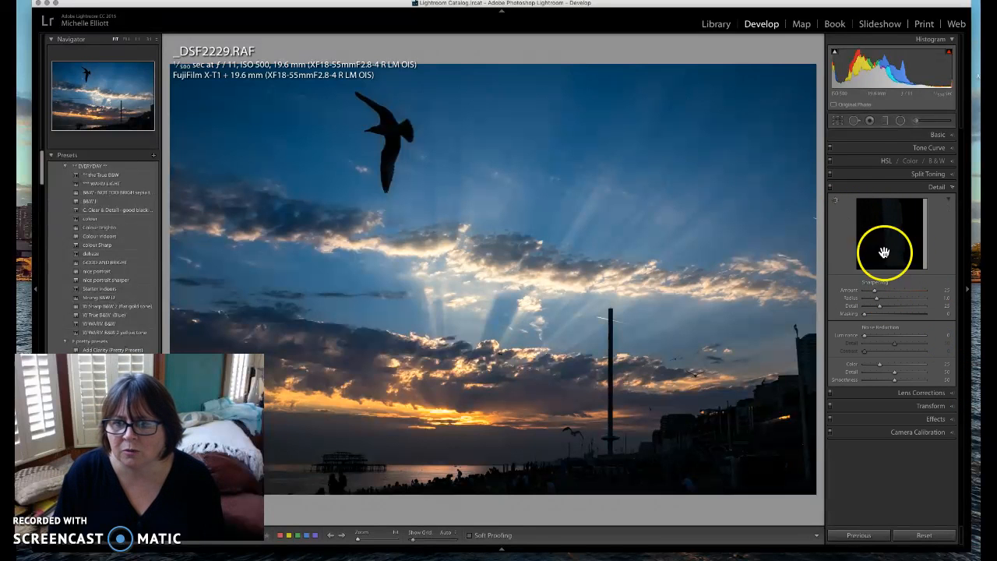
{"action": "left_click", "coordinate": [949, 200]}
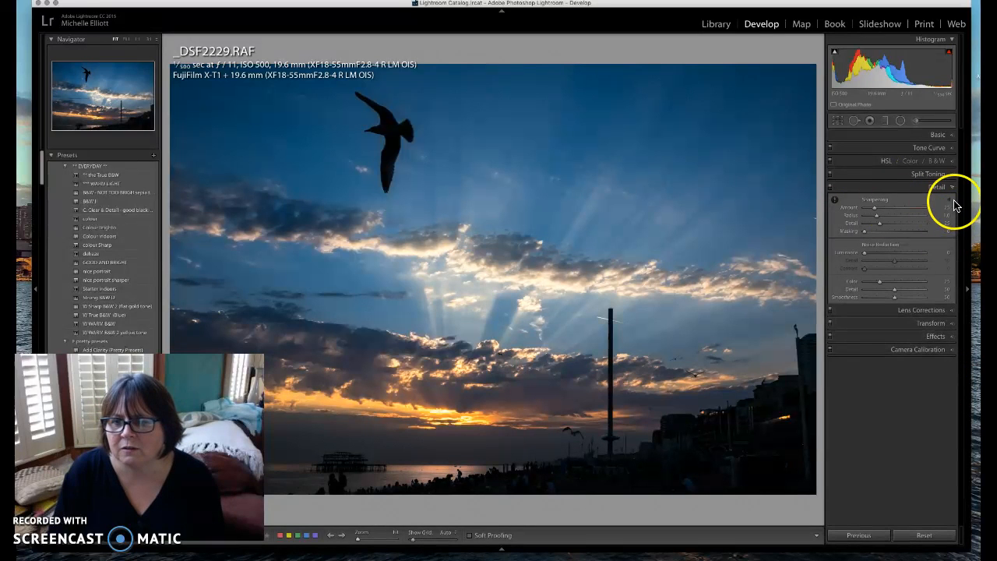
{"action": "left_click", "coordinate": [949, 201]}
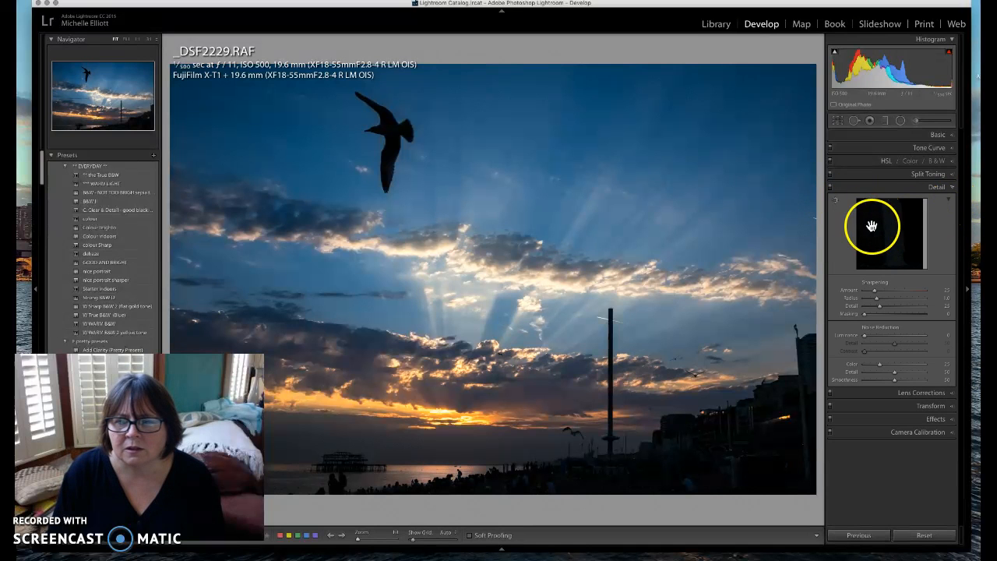
{"action": "left_click", "coordinate": [834, 201]}
{"action": "left_click", "coordinate": [366, 465]}
{"action": "mouse_move", "coordinate": [902, 230]}
{"action": "left_mouse_down"}
{"action": "mouse_move", "coordinate": [902, 262]}
{"action": "mouse_move", "coordinate": [910, 227]}
{"action": "left_mouse_up"}
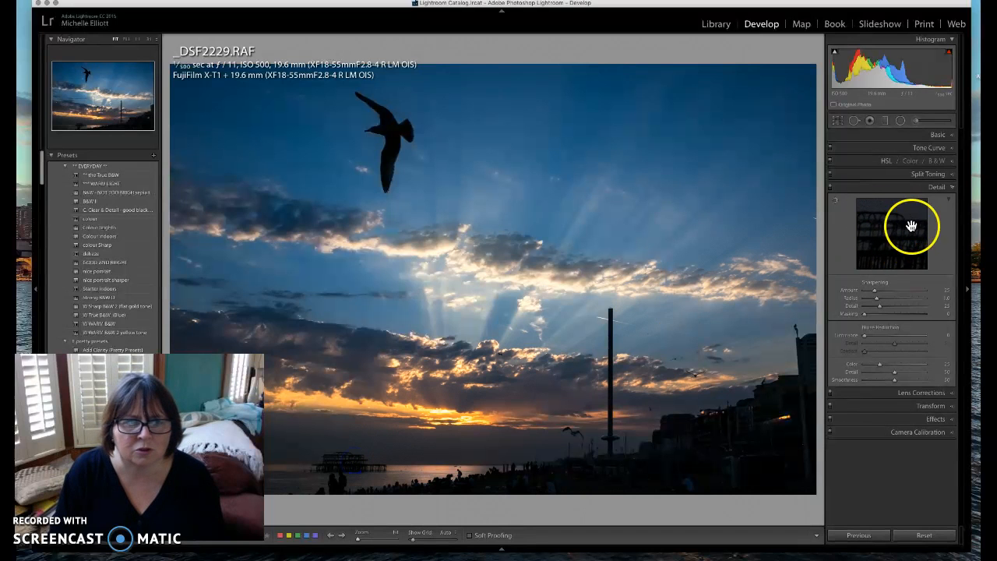
{"action": "left_click", "coordinate": [947, 200]}
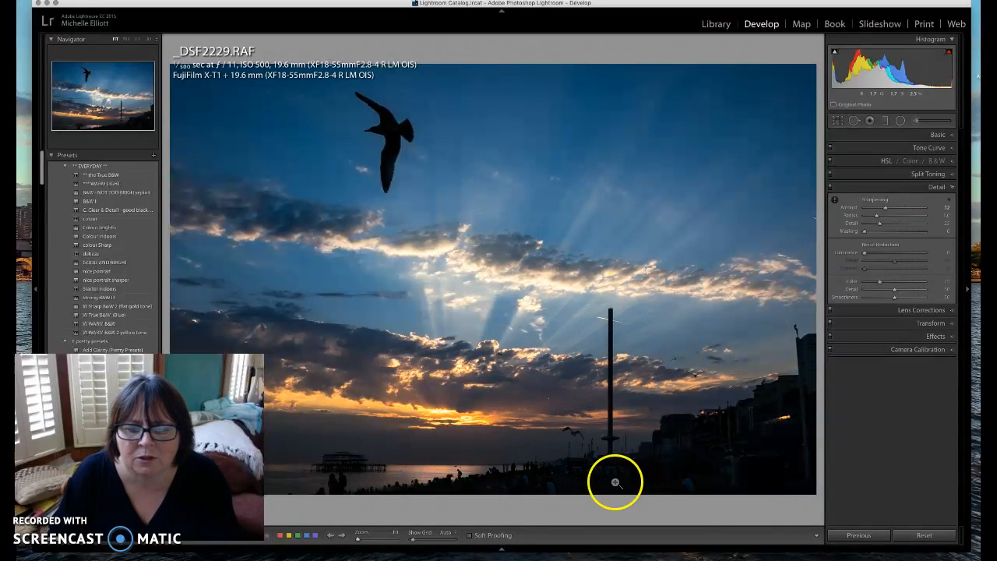
{"action": "left_click", "coordinate": [865, 231], "text": "alt"}
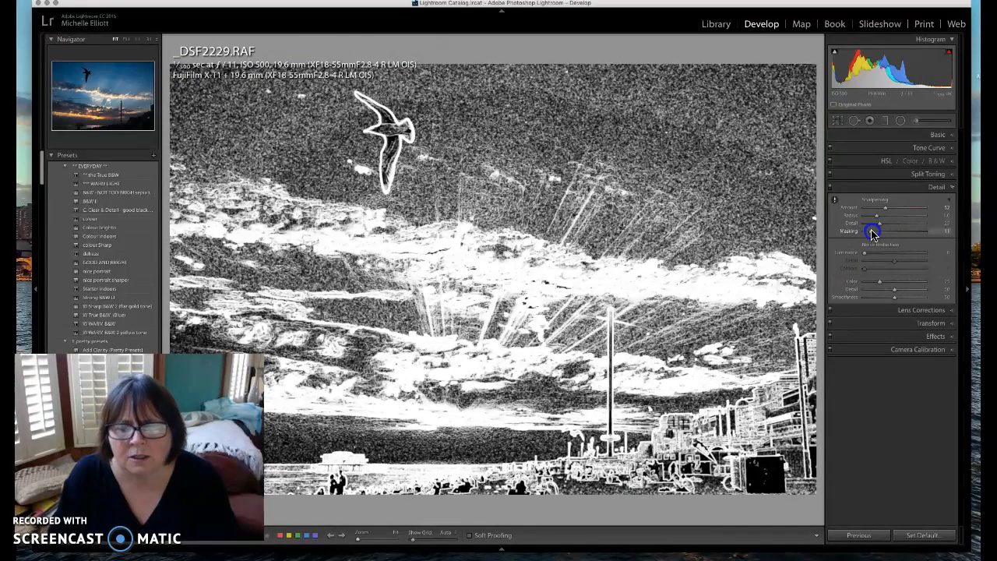
{"action": "left_click_drag", "start_coordinate": [872, 233], "coordinate": [897, 235]}
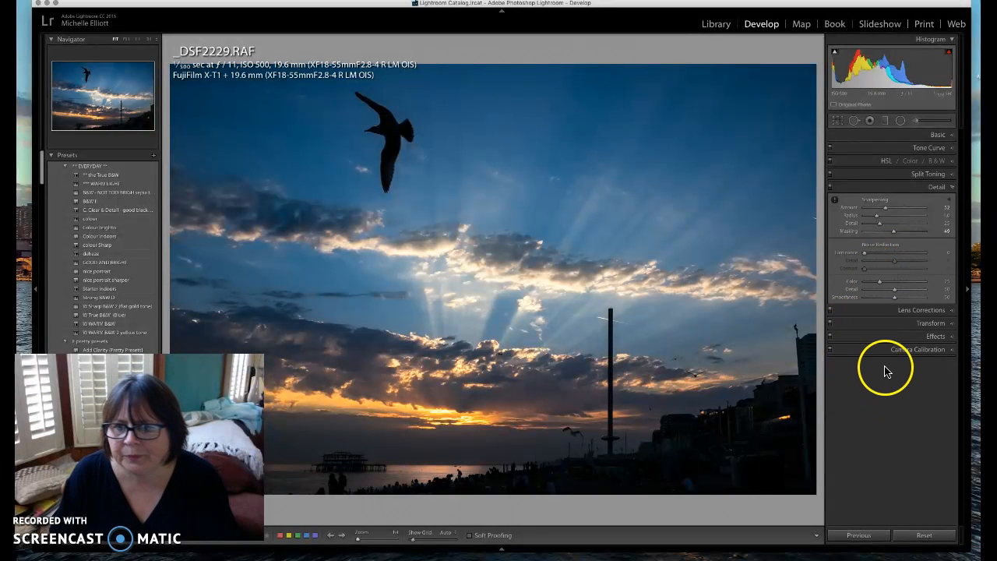
{"action": "left_click", "coordinate": [830, 187]}
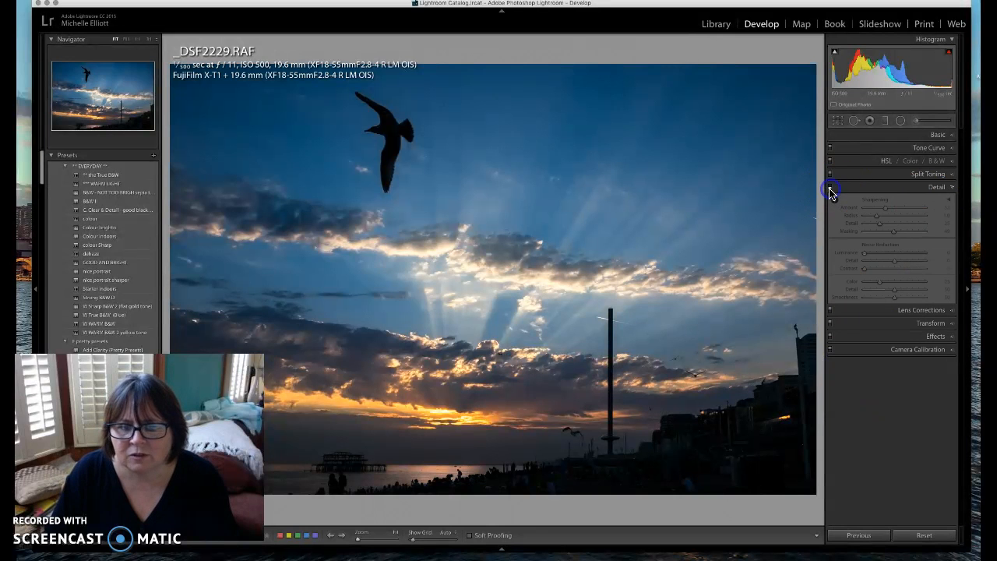
{"action": "left_click", "coordinate": [831, 188]}
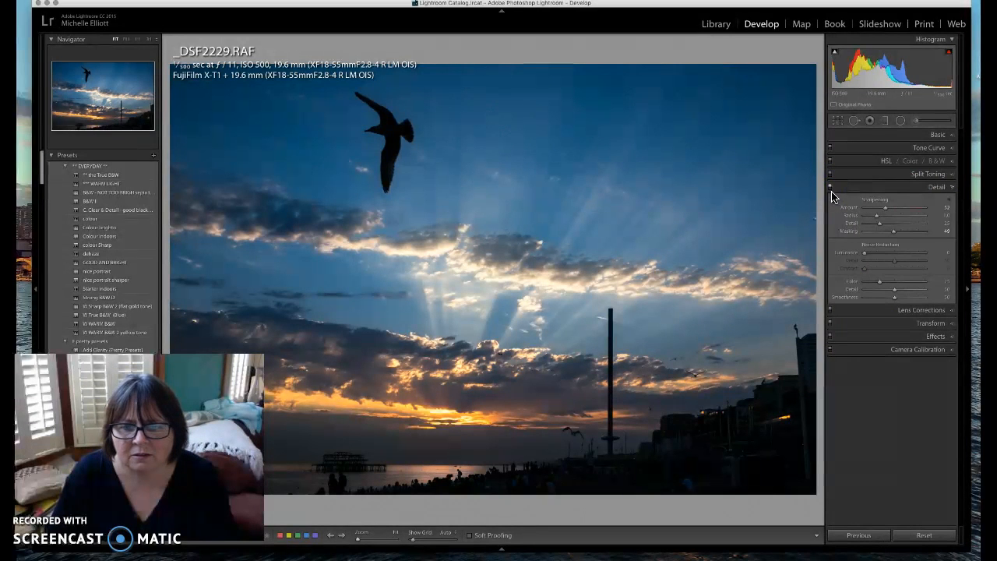
{"action": "left_click", "coordinate": [831, 190]}
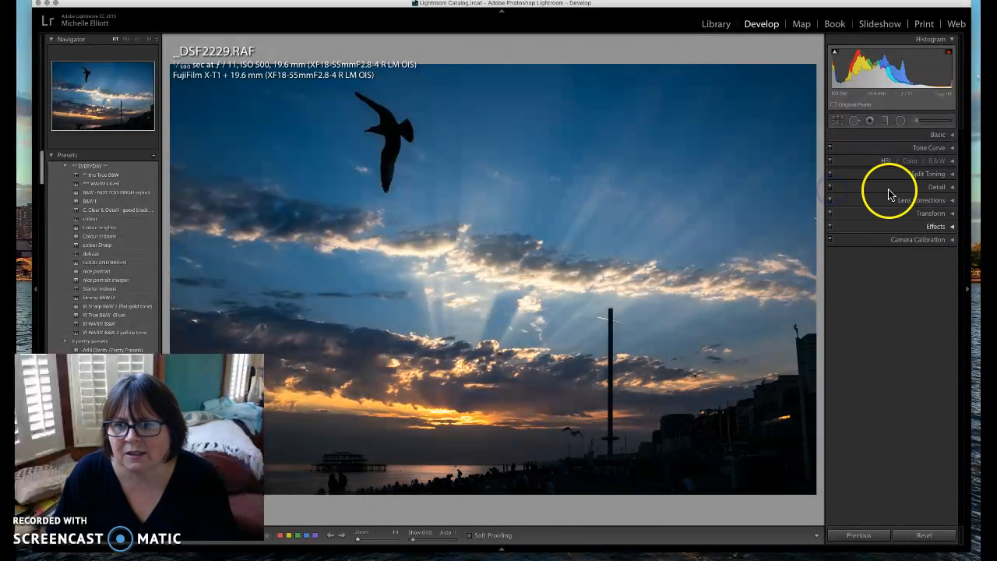
{"action": "left_click", "coordinate": [942, 188]}
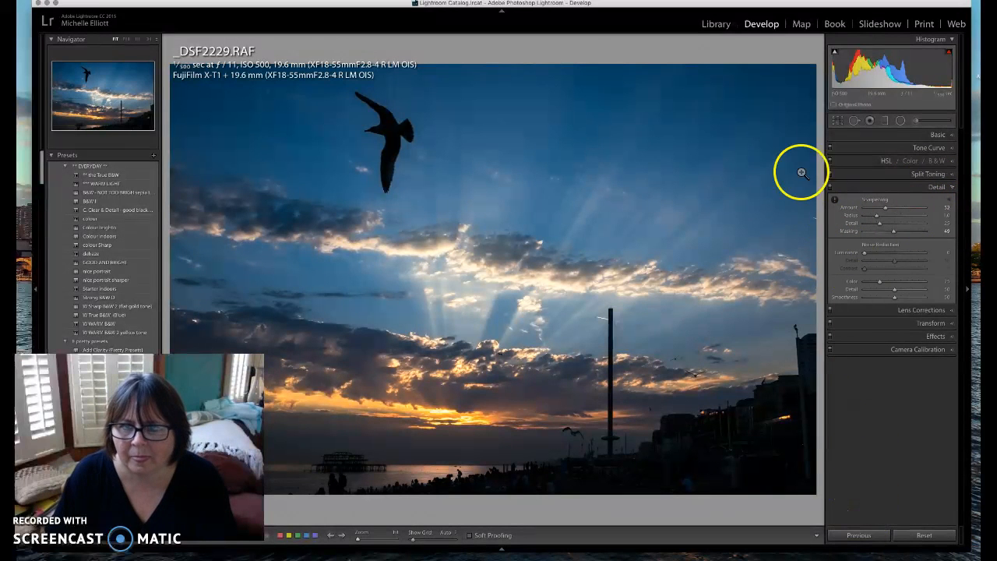
{"action": "key", "text": "backslash"}
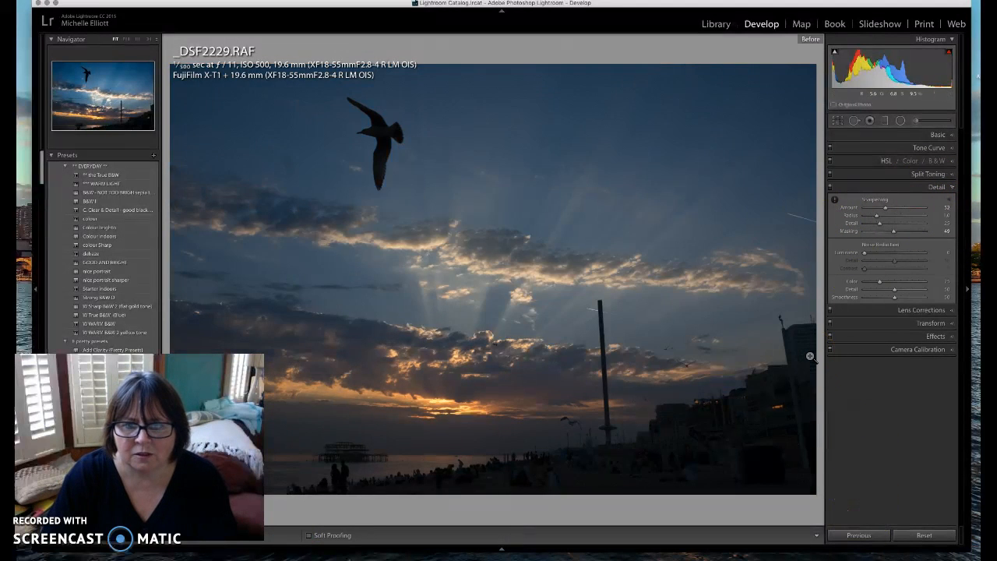
{"action": "key", "text": "backslash"}
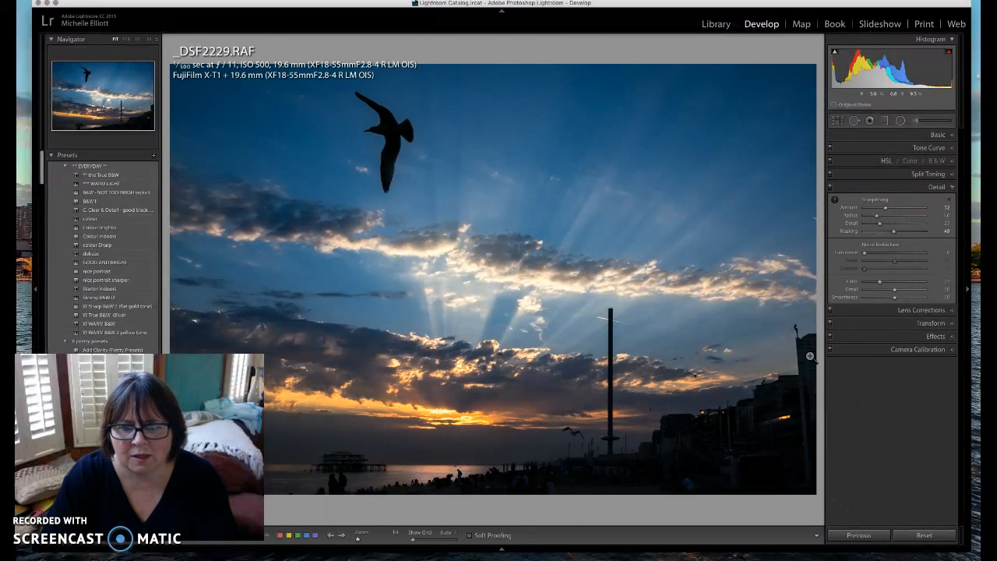
{"action": "key", "text": "backslash"}
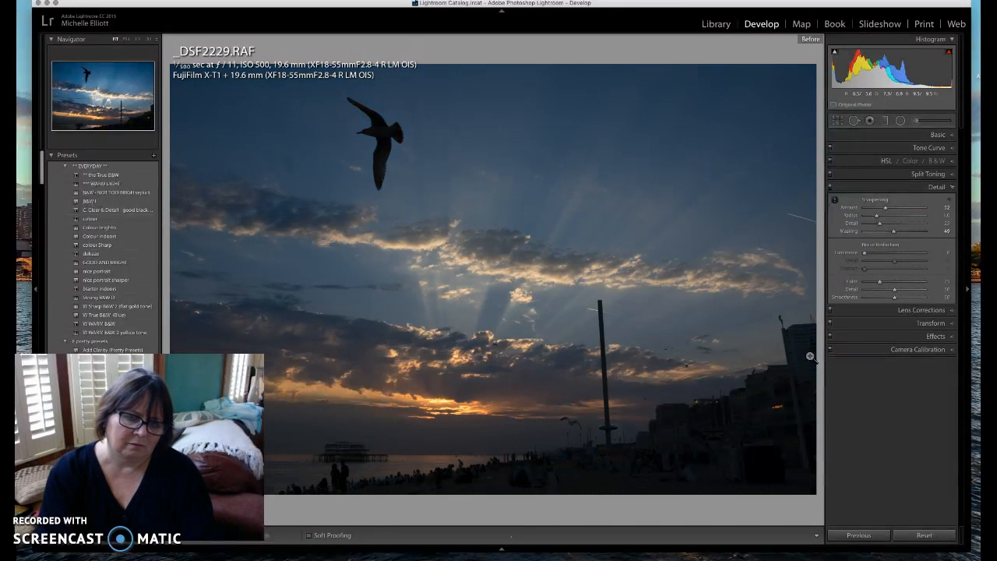
{"action": "key", "text": "backslash"}
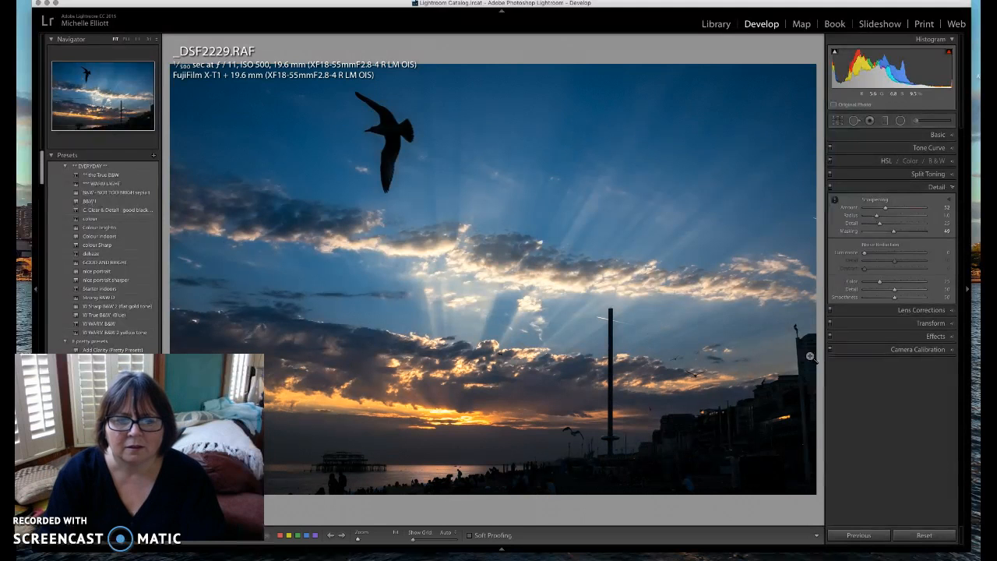
Lift the tone curve's black point and pull a lower point down, comparing with the original
{"action": "left_click", "coordinate": [940, 148]}
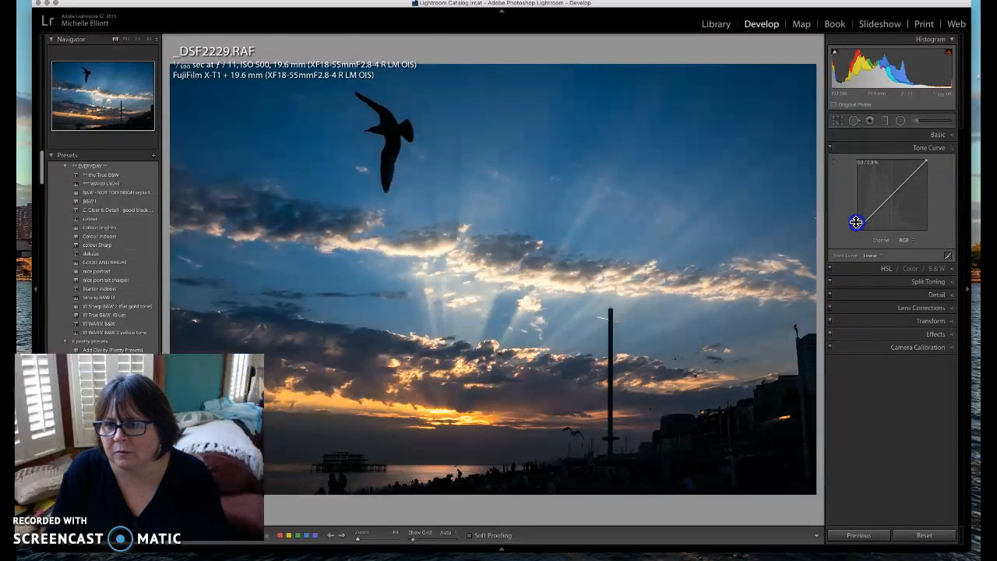
{"action": "mouse_move", "coordinate": [857, 230]}
{"action": "left_mouse_down"}
{"action": "mouse_move", "coordinate": [857, 214]}
{"action": "mouse_move", "coordinate": [857, 234]}
{"action": "left_mouse_up"}
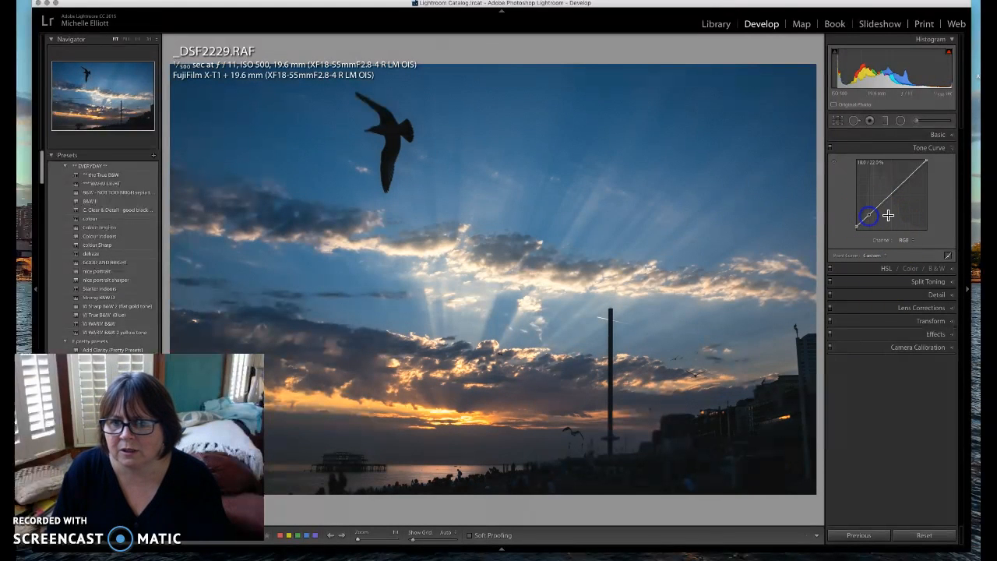
{"action": "left_click_drag", "start_coordinate": [879, 211], "coordinate": [870, 218]}
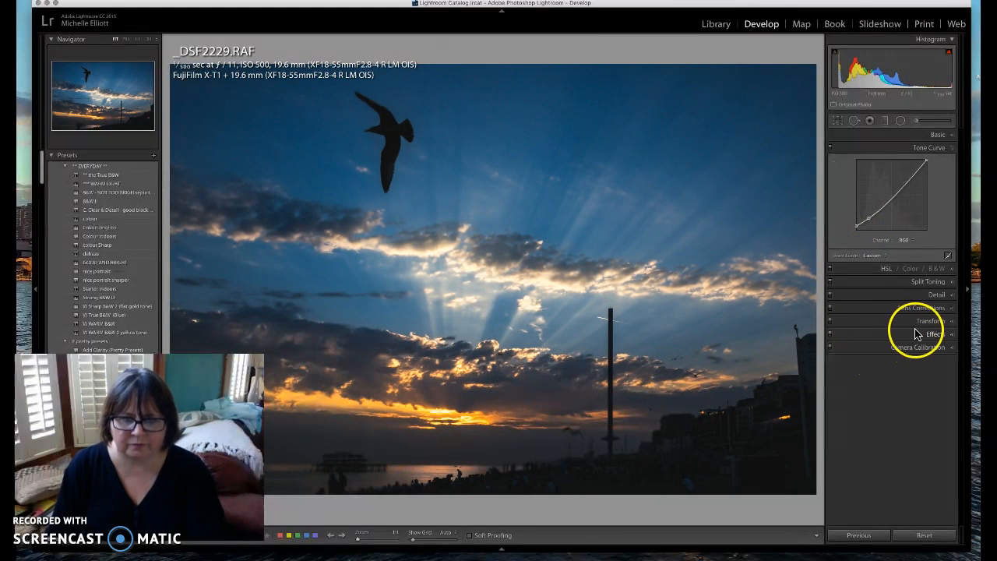
{"action": "key", "text": "backslash"}
{"action": "key", "text": "backslash"}
{"action": "key", "text": "backslash"}
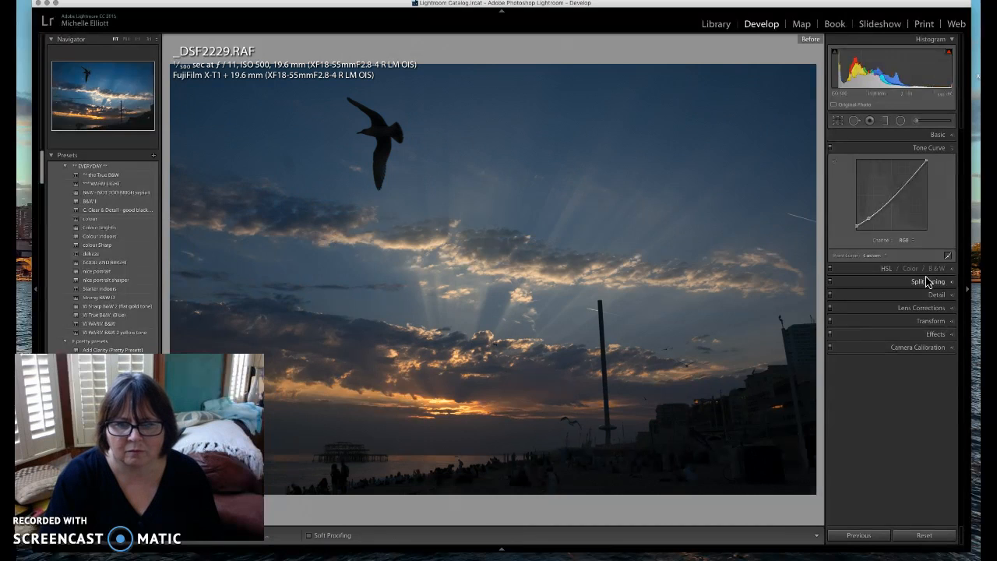
{"action": "key", "text": "backslash"}
{"action": "key", "text": "backslash"}
{"action": "key", "text": "backslash"}
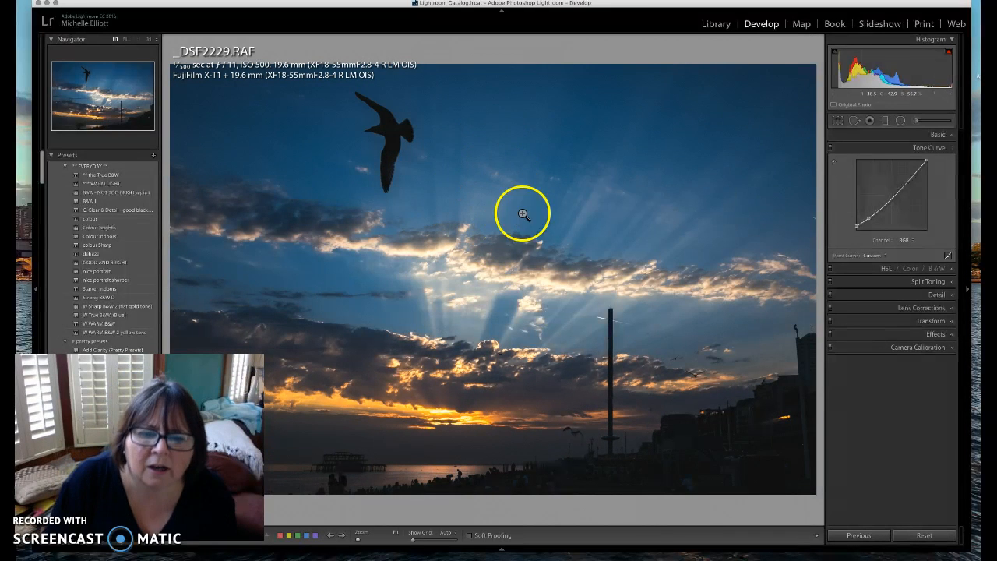
{"action": "left_click", "coordinate": [951, 136]}
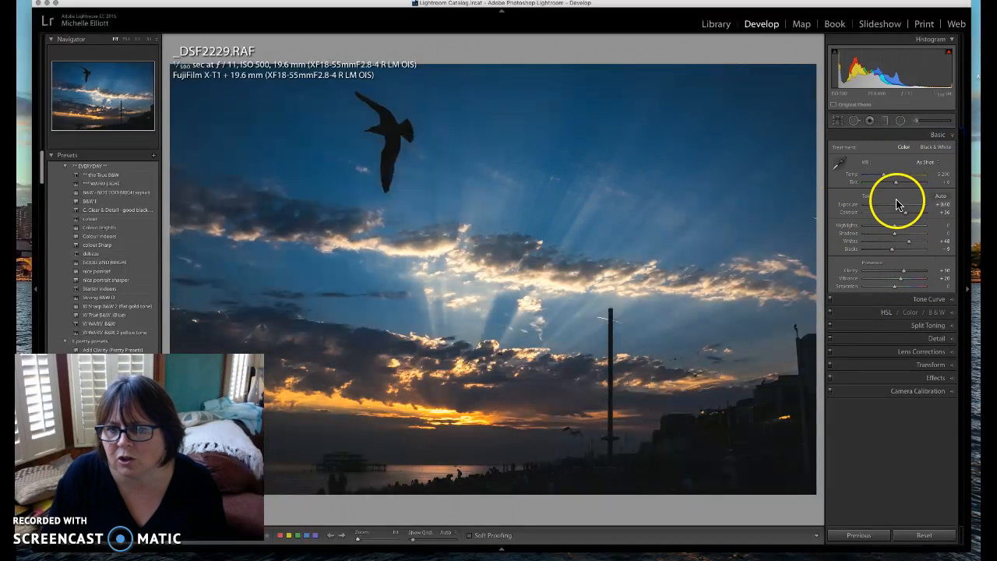
Set Contrast to +28 and Shadows to +7, and reduce Clarity to about +14
{"action": "left_click", "coordinate": [901, 281]}
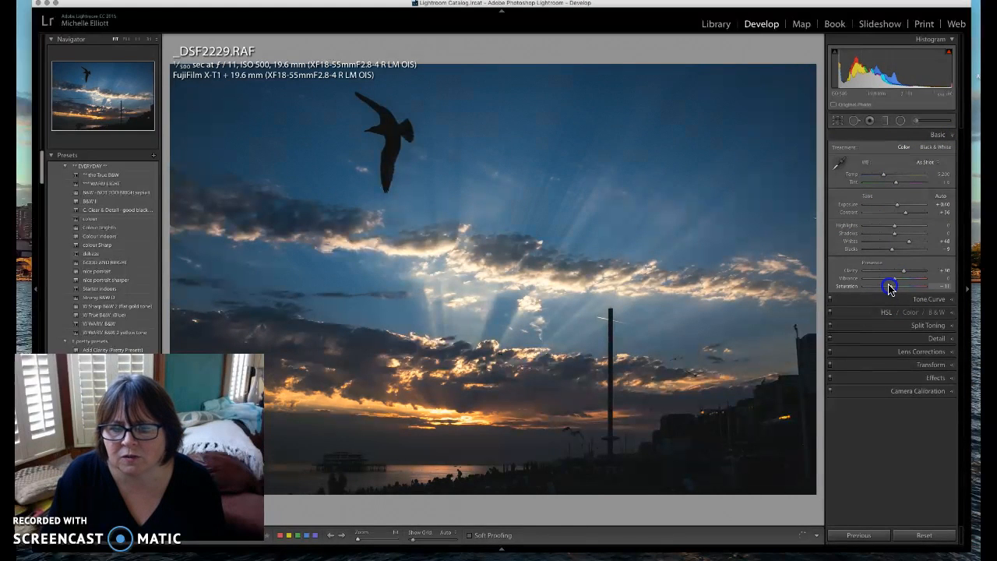
{"action": "left_click_drag", "start_coordinate": [905, 212], "coordinate": [896, 233]}
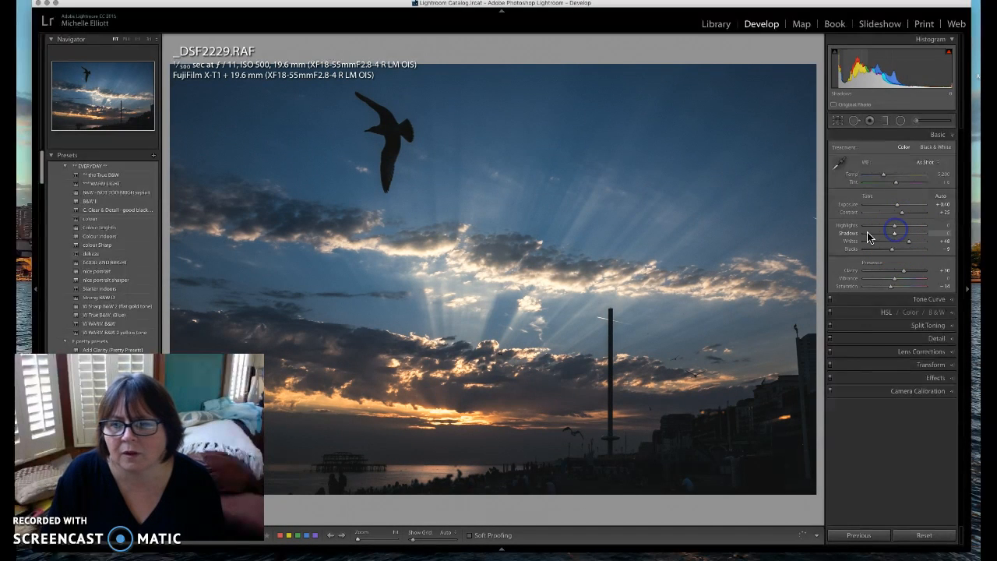
{"action": "left_click_drag", "start_coordinate": [893, 236], "coordinate": [897, 235]}
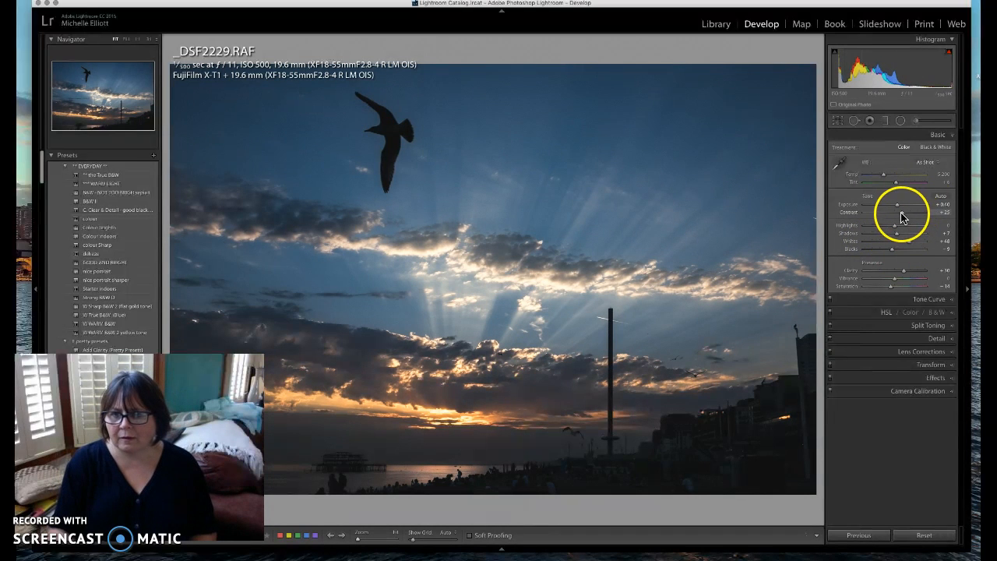
{"action": "left_click_drag", "start_coordinate": [905, 215], "coordinate": [908, 215]}
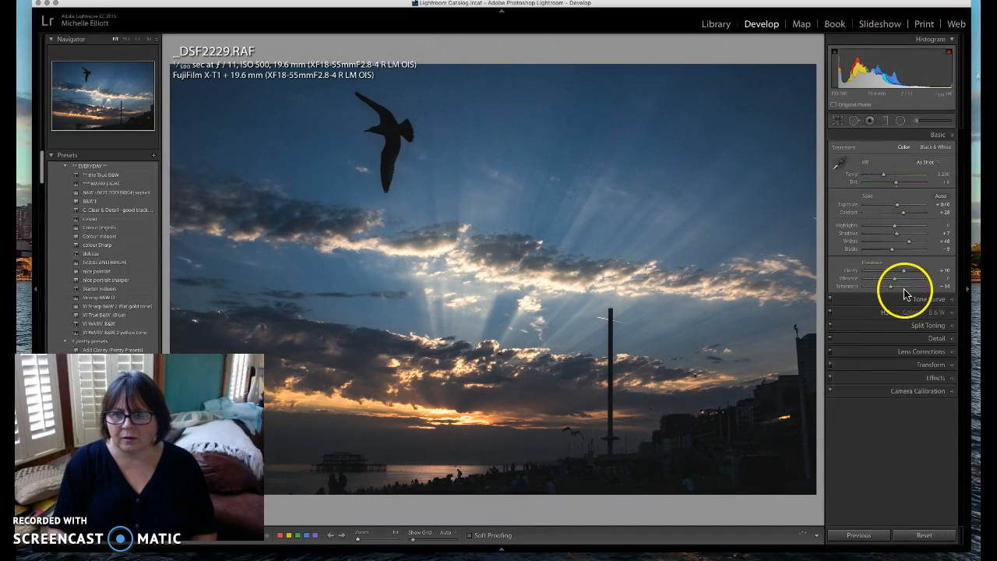
{"action": "left_click_drag", "start_coordinate": [906, 272], "coordinate": [904, 272]}
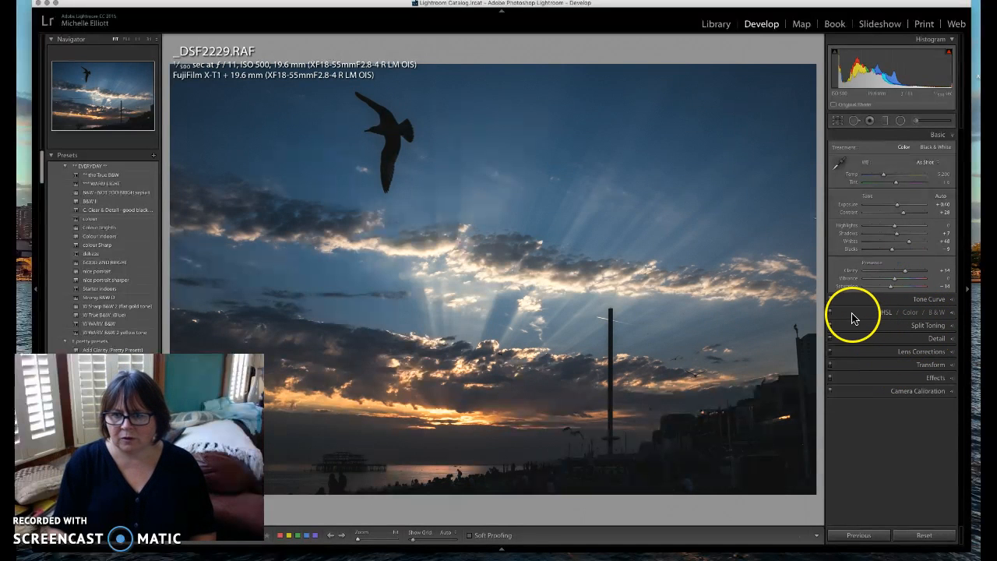
Switch the Tone Curve off to judge its effect
{"action": "left_click", "coordinate": [831, 300]}
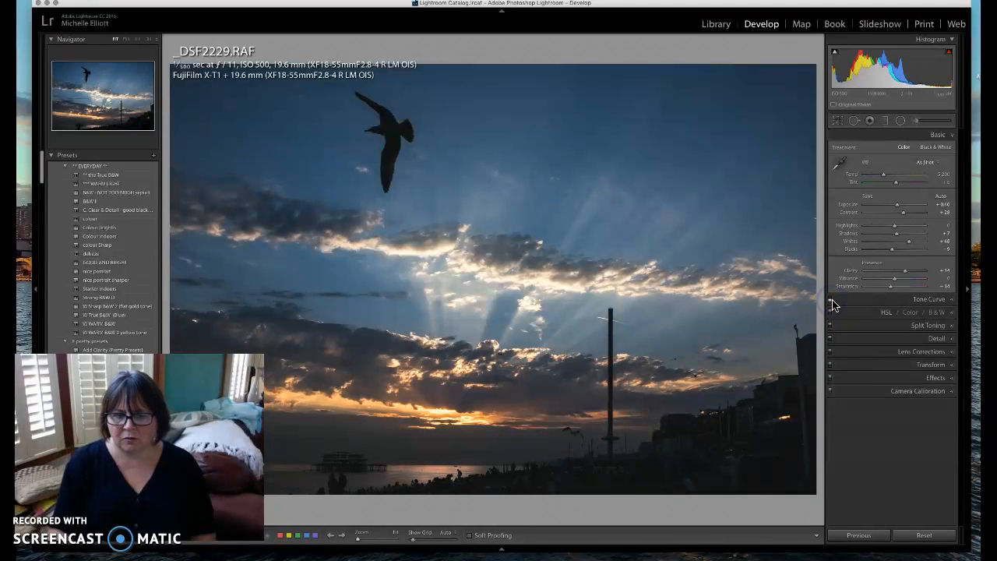
{"action": "left_click", "coordinate": [831, 302]}
{"action": "left_click", "coordinate": [832, 301]}
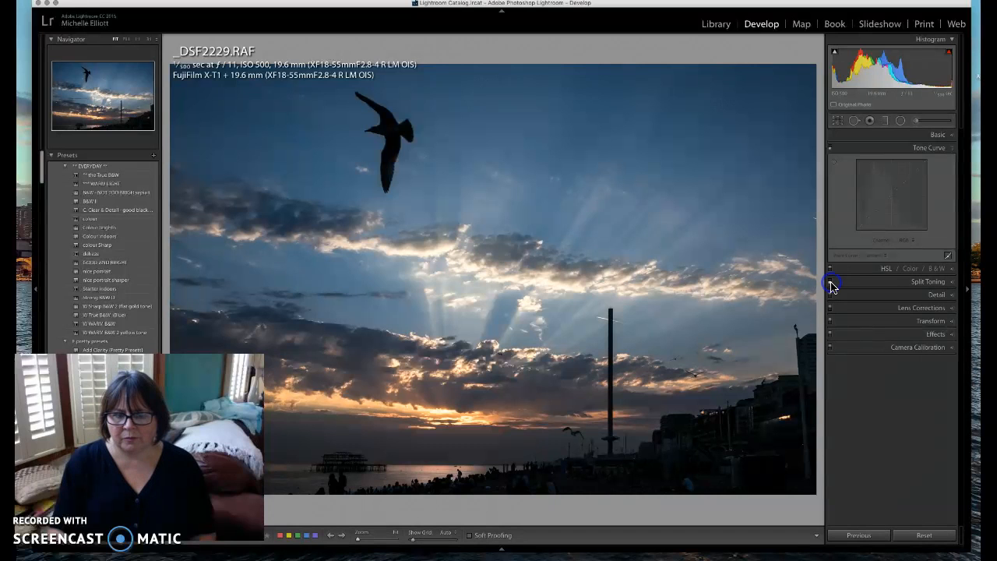
Turn the Tone Curve back on and bring its panel back into view
{"action": "left_click", "coordinate": [841, 286]}
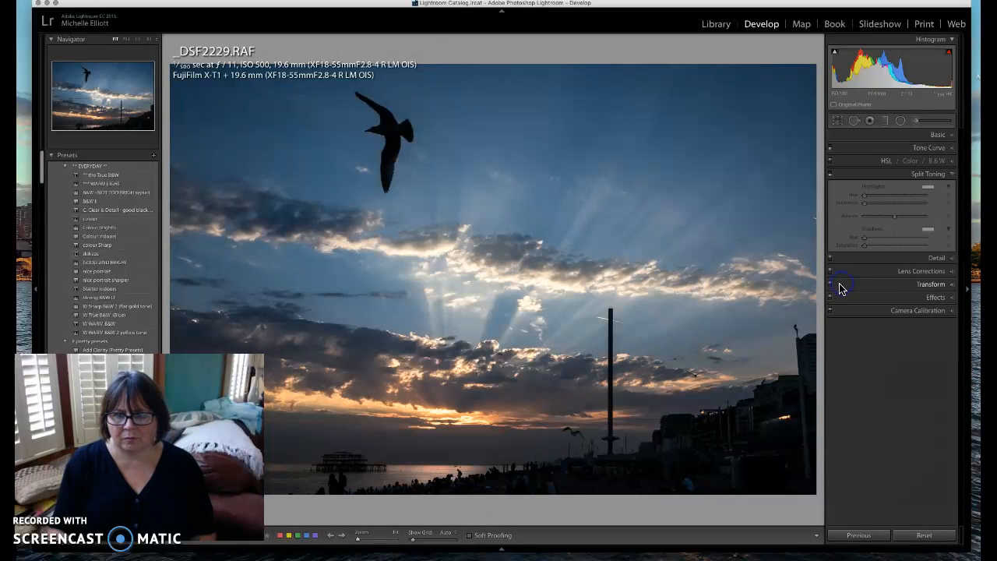
{"action": "left_click", "coordinate": [953, 173]}
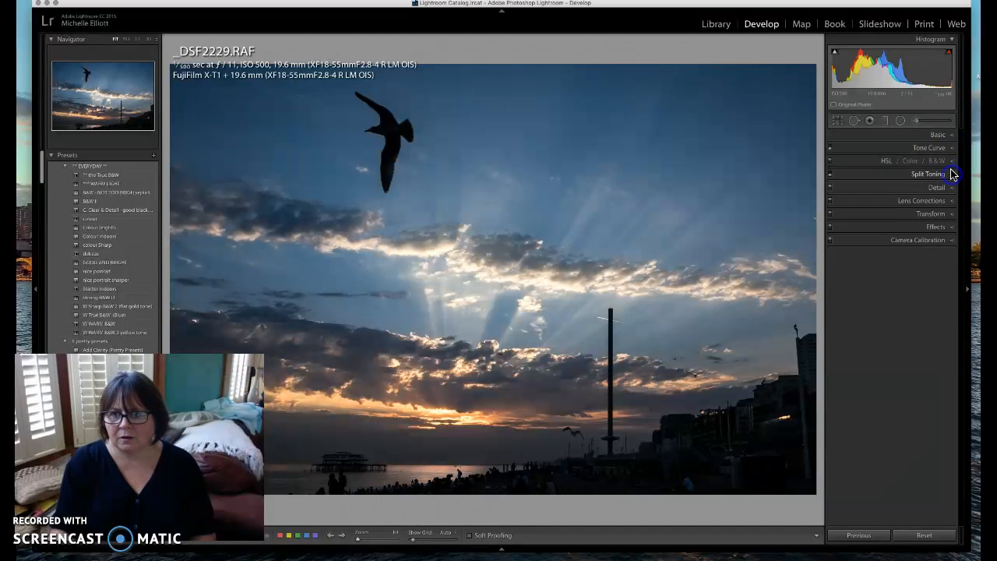
{"action": "left_click", "coordinate": [940, 148]}
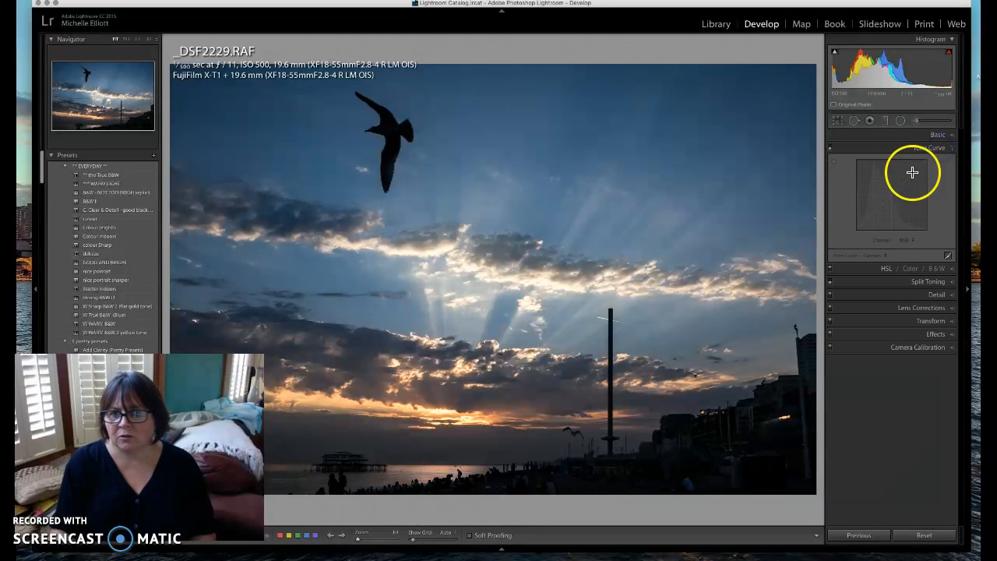
{"action": "left_click", "coordinate": [831, 148]}
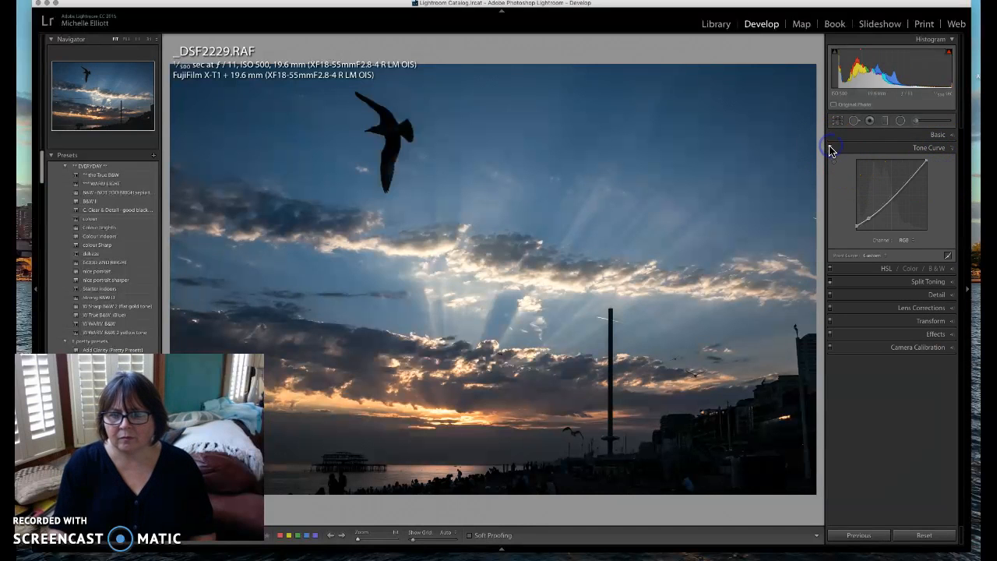
{"action": "left_click", "coordinate": [832, 151]}
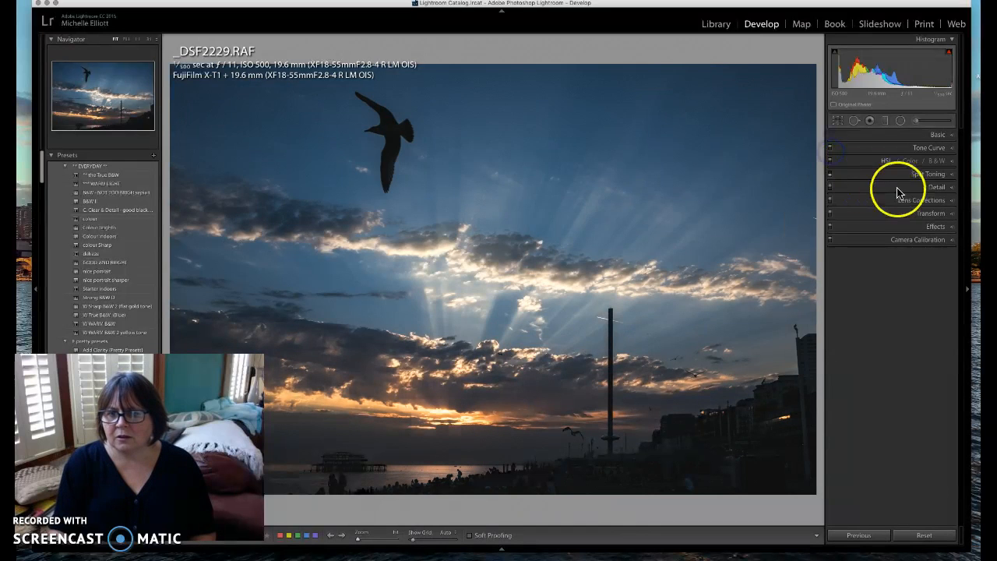
{"action": "left_click", "coordinate": [933, 148]}
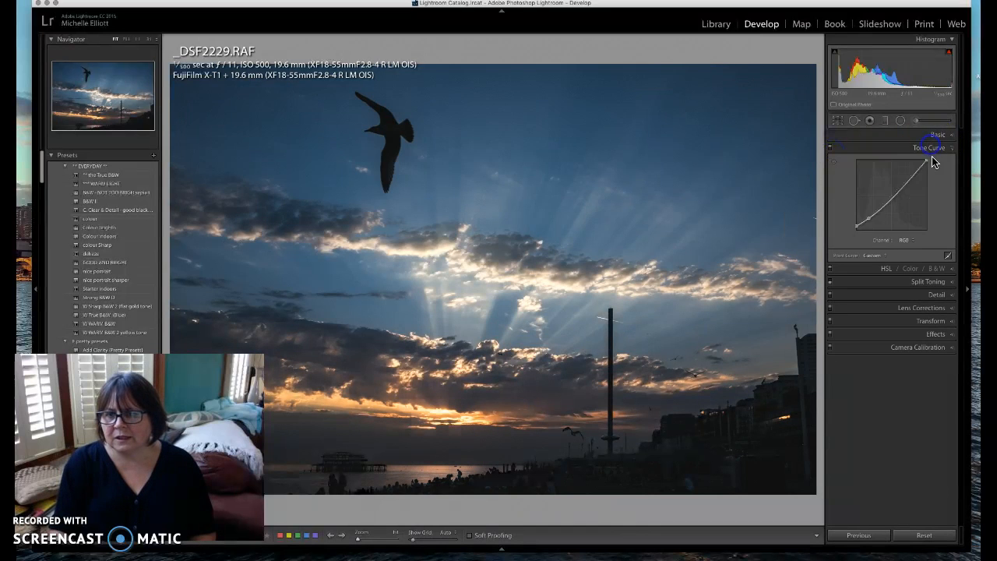
Reset the Point Curve to Linear and raise the midpoint to lift the midtones
{"action": "left_click", "coordinate": [879, 255]}
{"action": "left_click", "coordinate": [875, 178]}
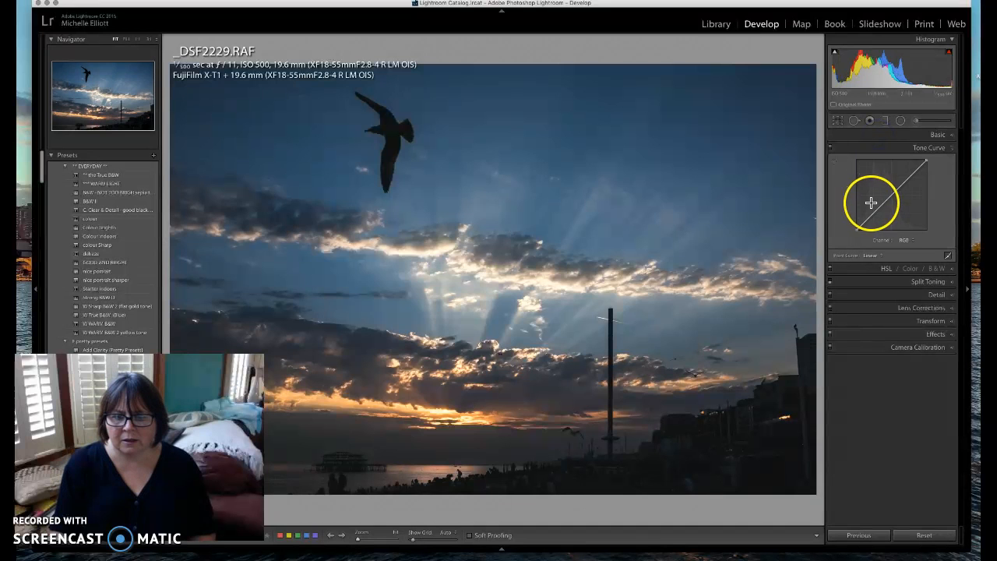
{"action": "left_click_drag", "start_coordinate": [898, 189], "coordinate": [874, 211]}
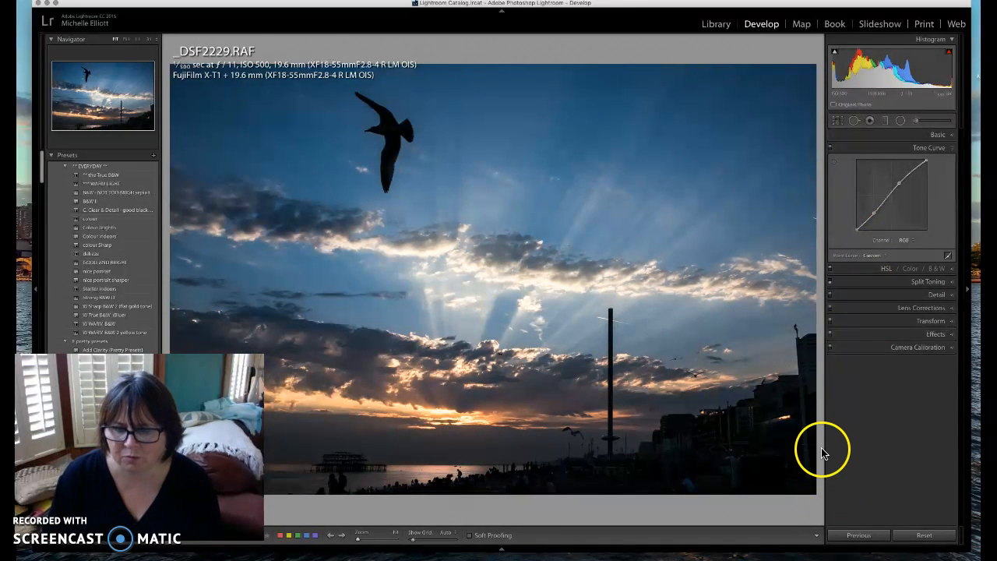
Show Before/After side by side with both side panels hidden
{"action": "key", "text": "y"}
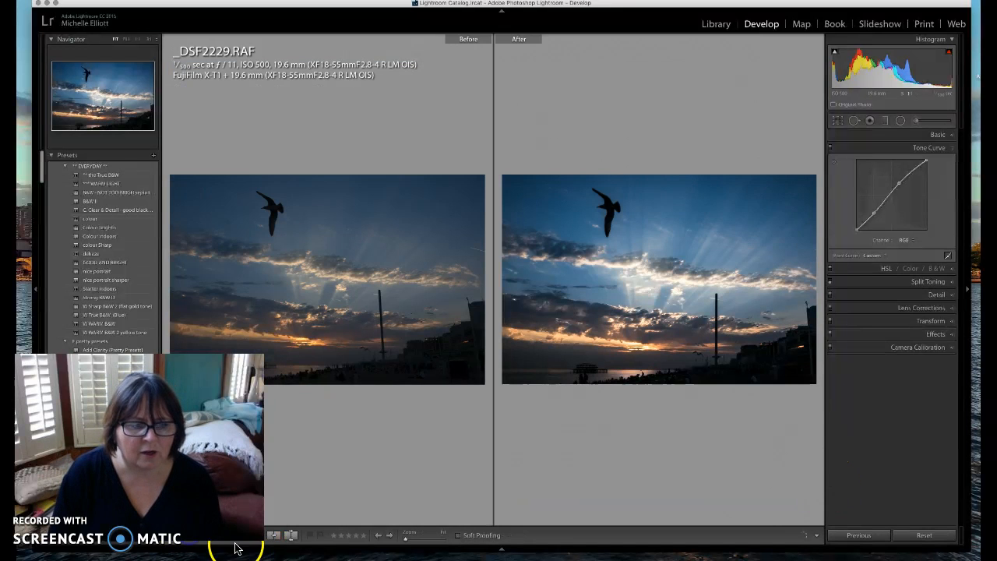
{"action": "left_click", "coordinate": [35, 288]}
{"action": "left_click", "coordinate": [969, 290]}
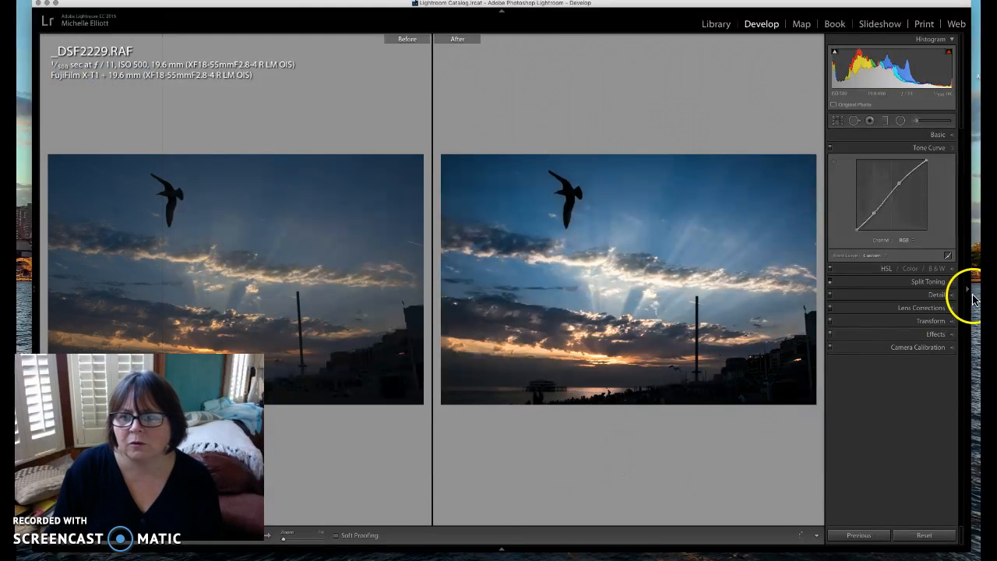